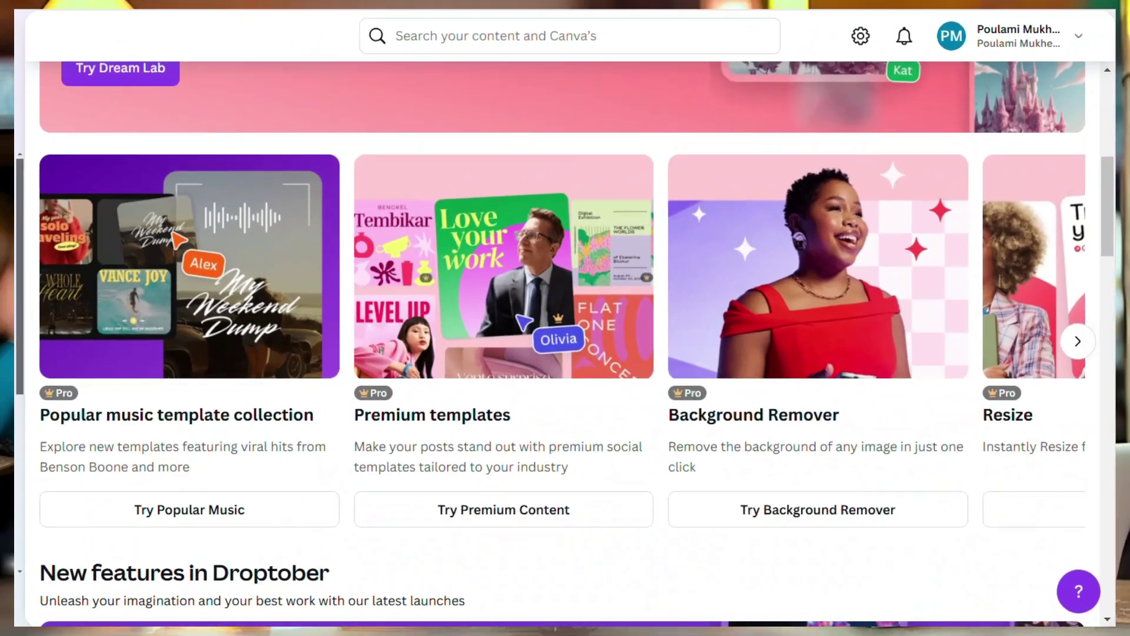
Look through the featured Pro tools, work kits, Disney collection and Docs features on the Droptober what's-new page.
scroll(1056, 418, right, 5)
scroll(1056, 418, down, 1)
scroll(1056, 423, down, 10)
click(1087, 436)
scroll(1086, 439, down, 9)
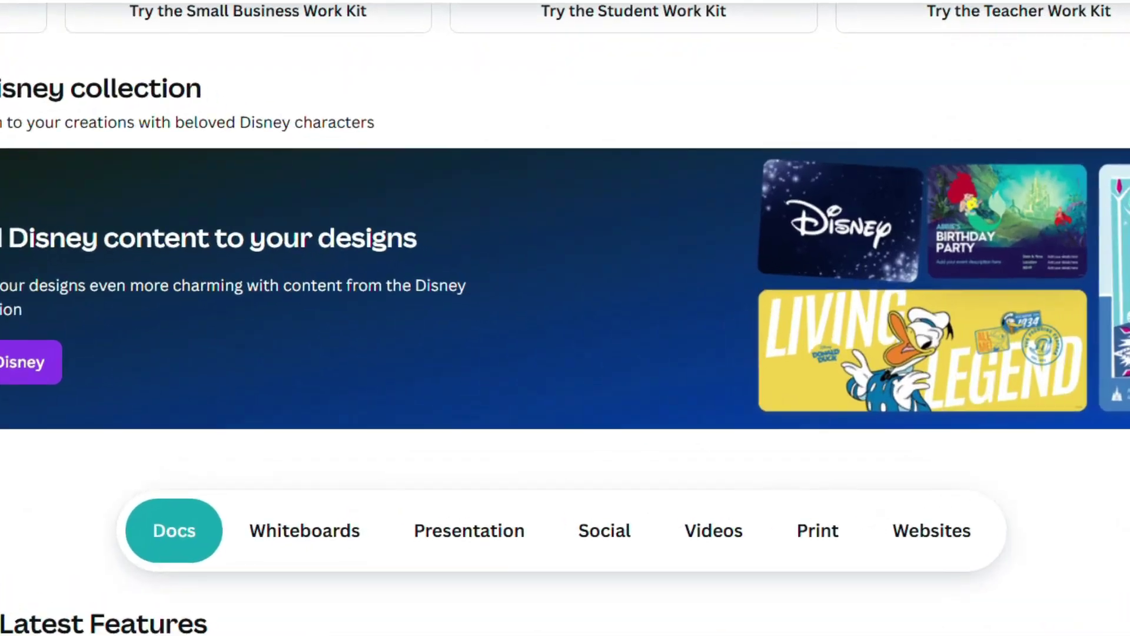
scroll(1087, 440, down, 5)
scroll(1093, 438, down, 4)
click(1092, 418)
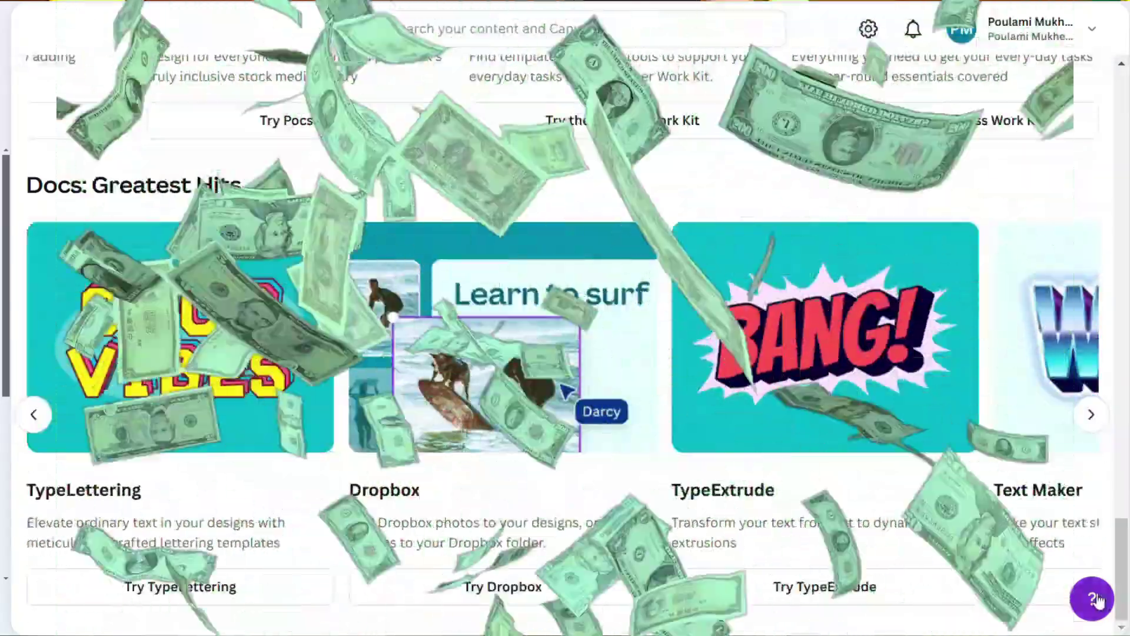
scroll(1098, 411, right, 3)
scroll(1099, 411, left, 8)
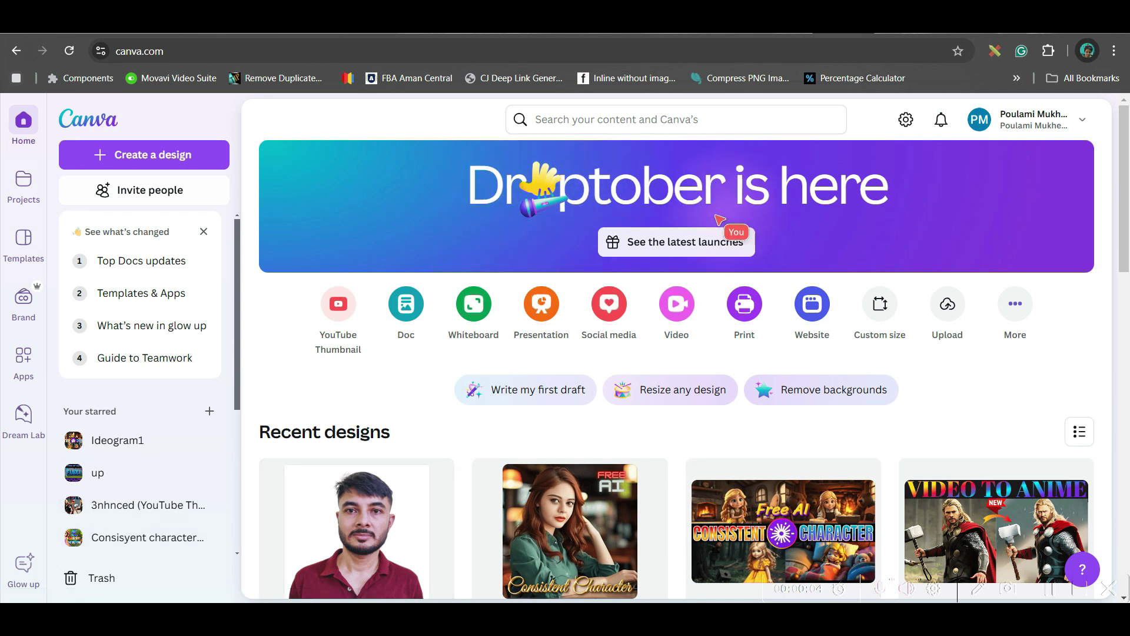
Open the latest Droptober launches from the home page and start Dream Lab from there.
click(687, 246)
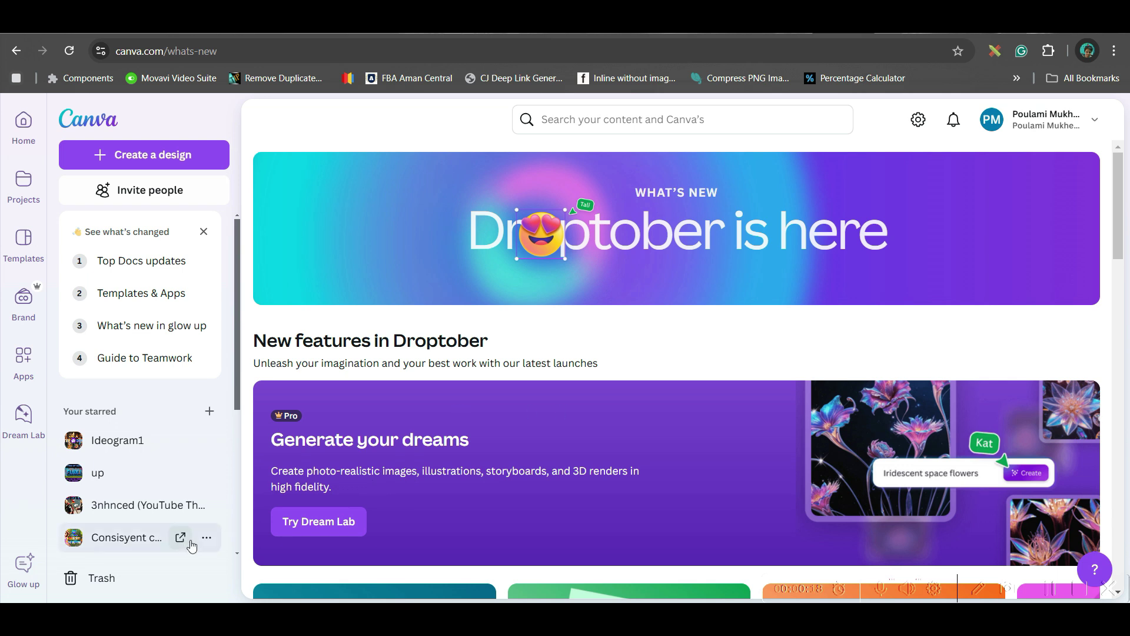
click(329, 530)
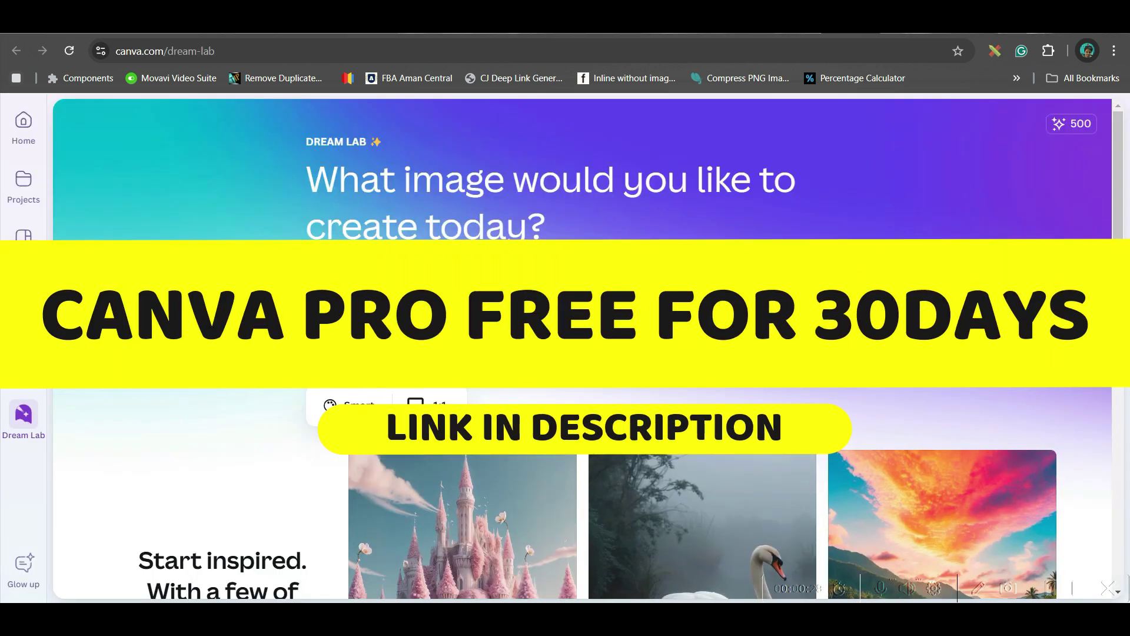
Paste the prompt describing a Thor-like superhero as an alien warrior and set the aspect ratio to 16:9.
key(ctrl+v)
click(433, 546)
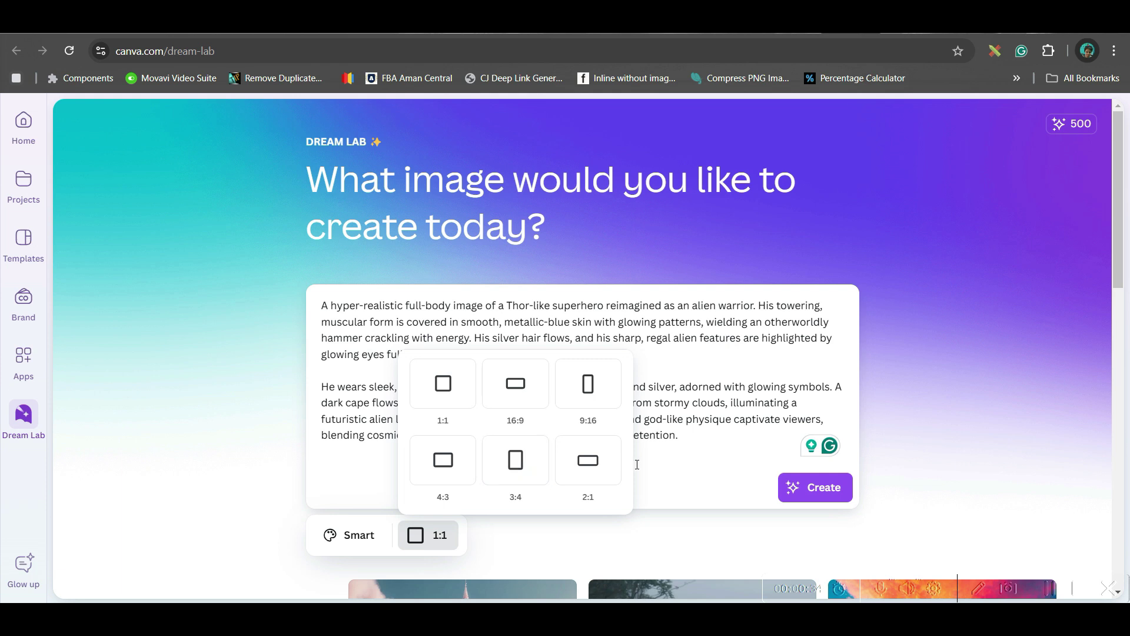
click(515, 384)
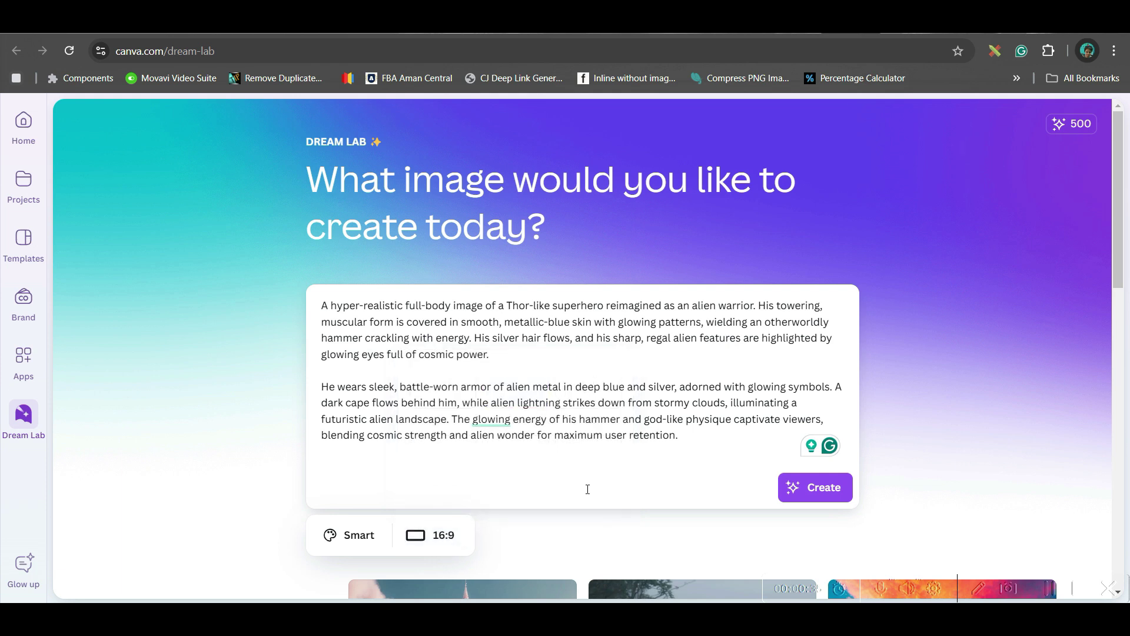
Browse the image styles, set the style to None and generate the alien superhero images.
click(366, 538)
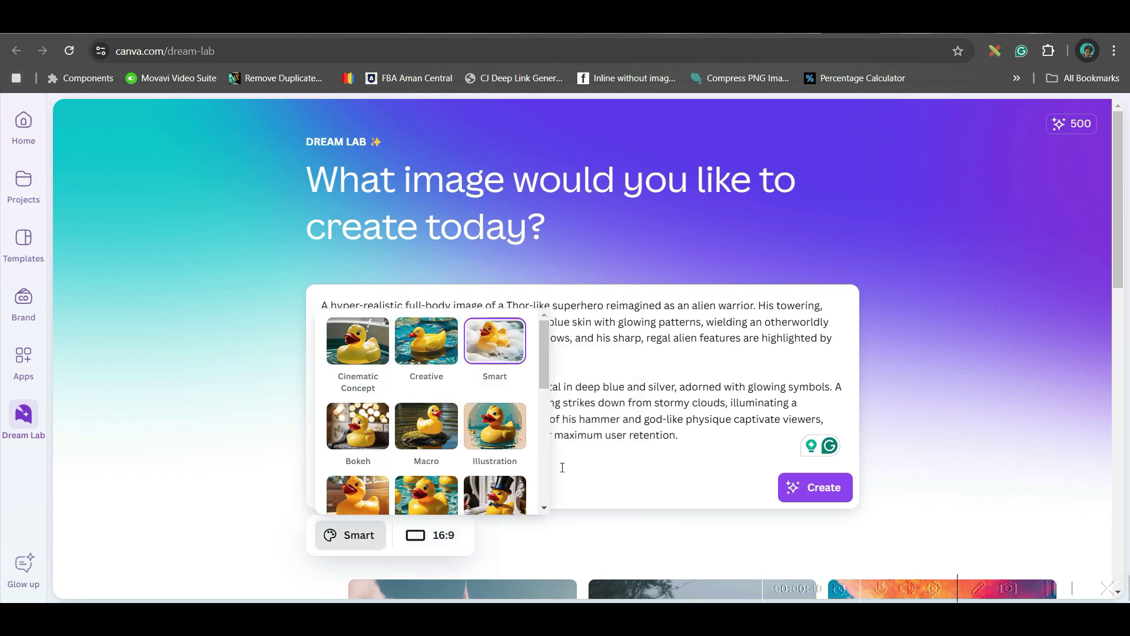
scroll(459, 430, down, 1)
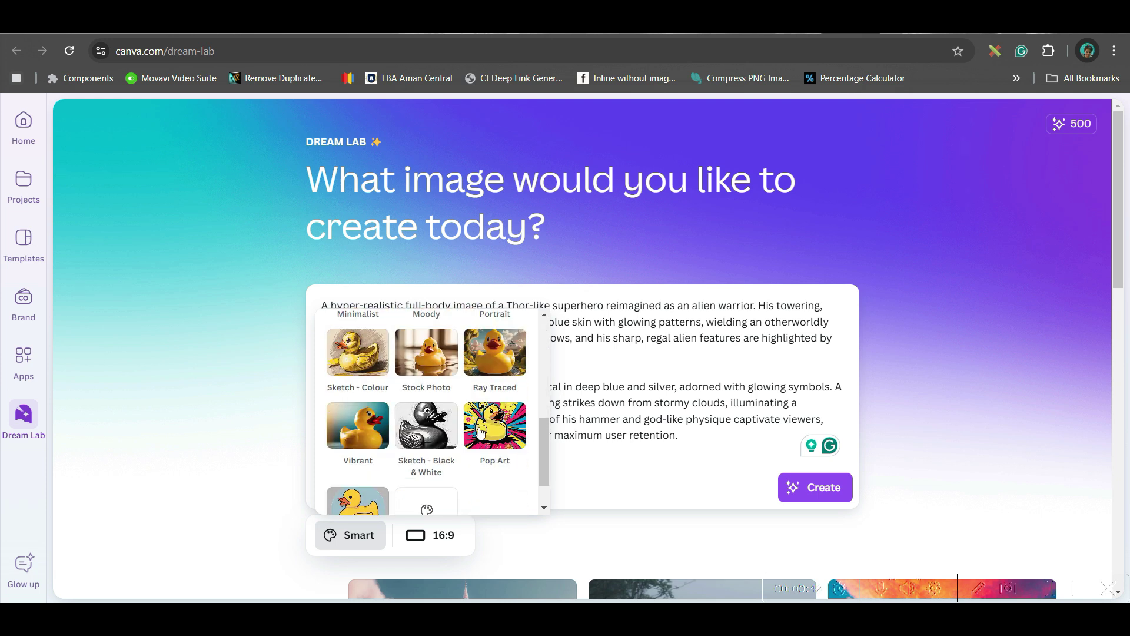
scroll(467, 441, down, 3)
scroll(454, 435, up, 4)
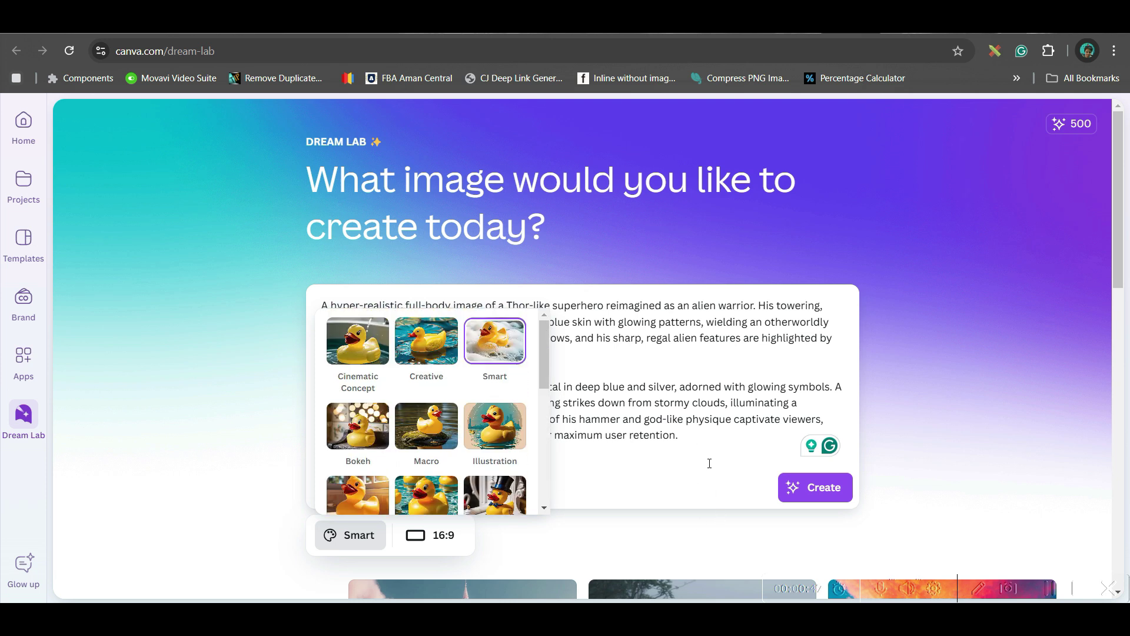
scroll(453, 447, down, 4)
click(421, 464)
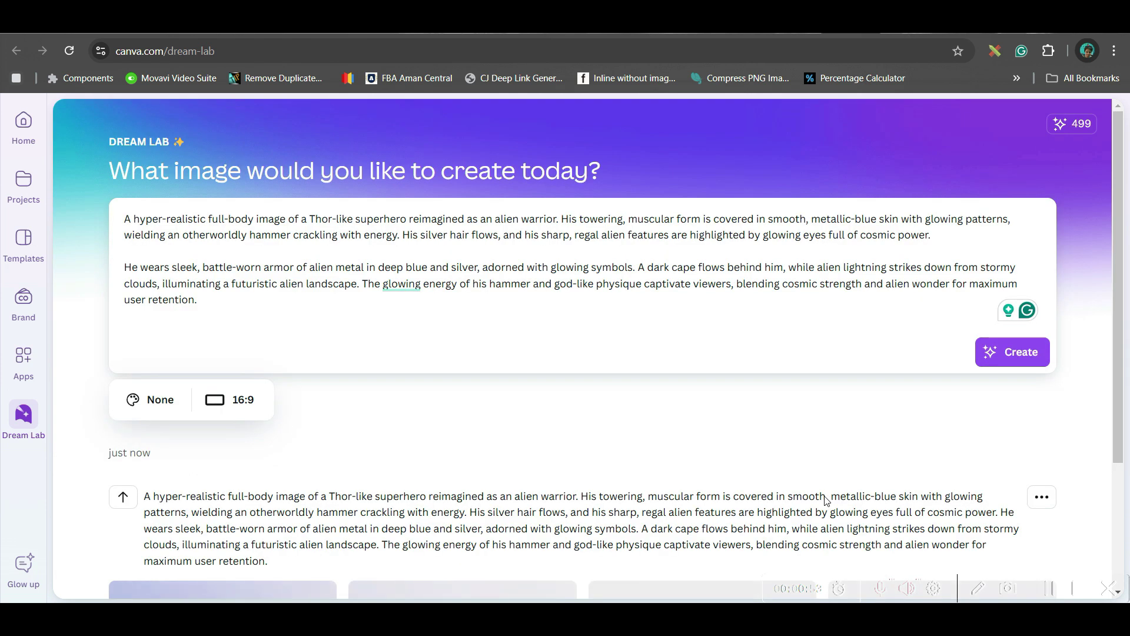
View the second and third generated portraits of the old man enlarged and use the third one in a design.
scroll(705, 407, down, 3)
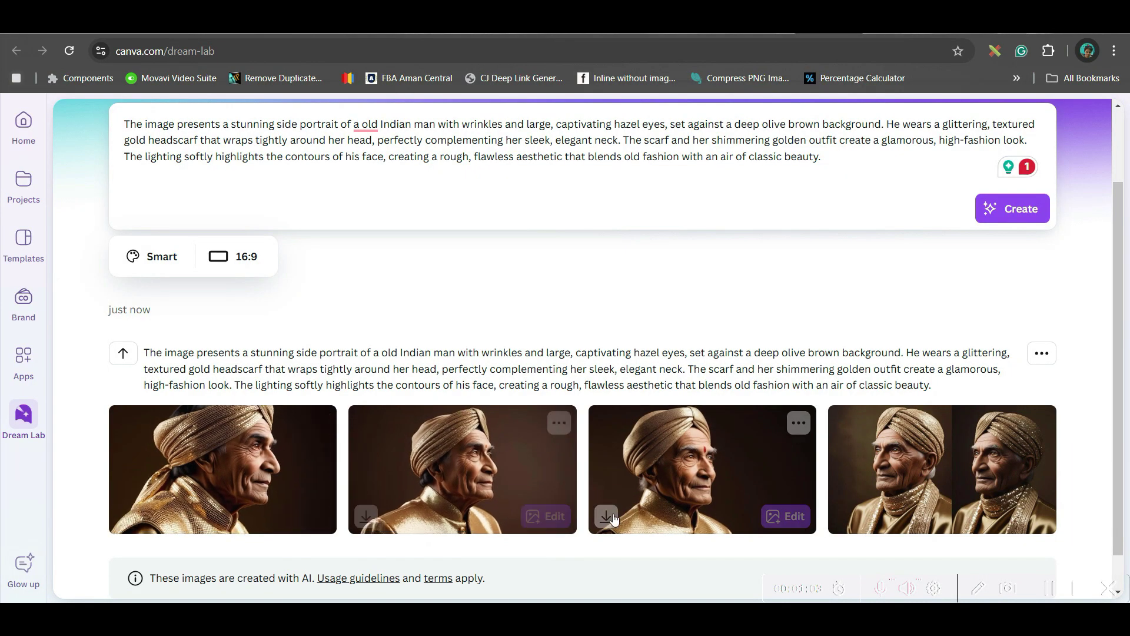
click(567, 479)
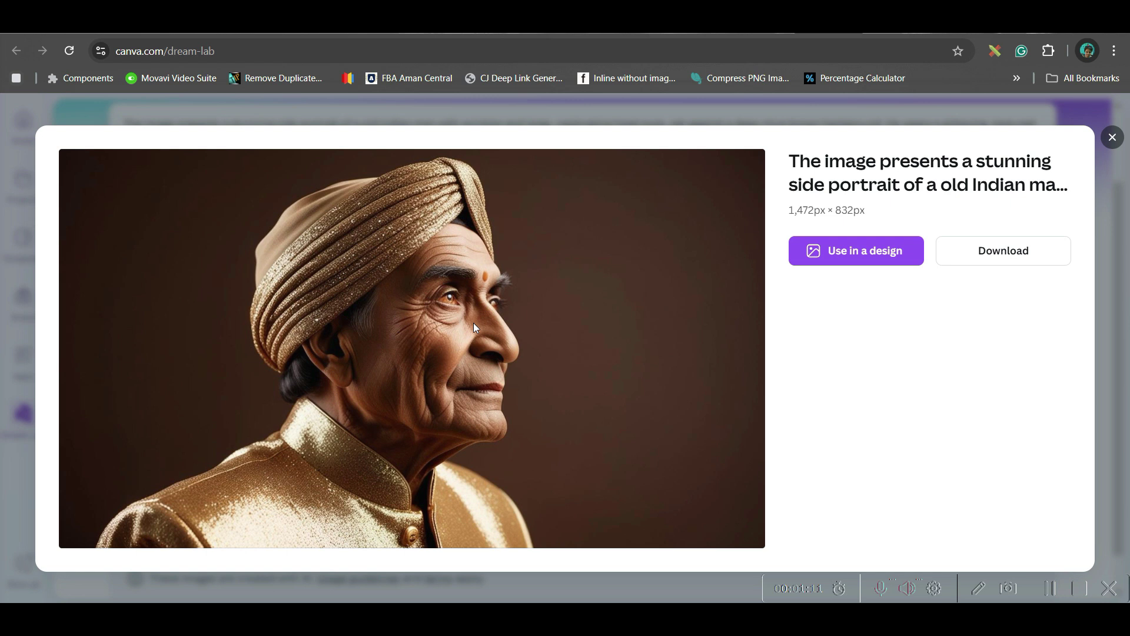
click(1112, 139)
click(715, 476)
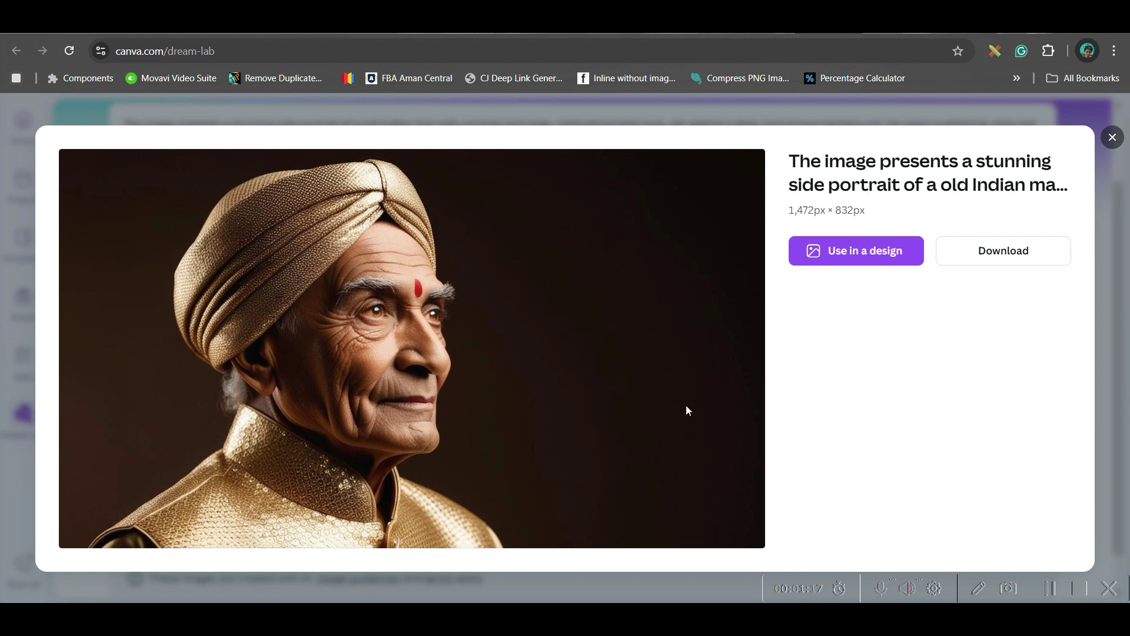
click(873, 253)
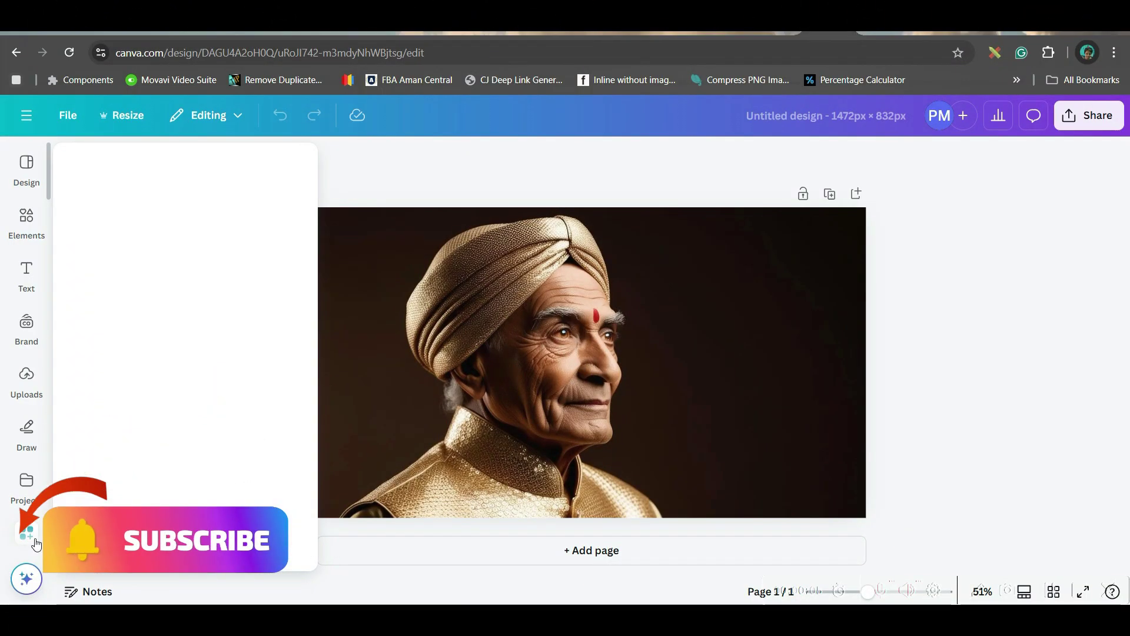
Search the Canva apps for "Speed Painter" and open the Speed Painter app.
click(137, 267)
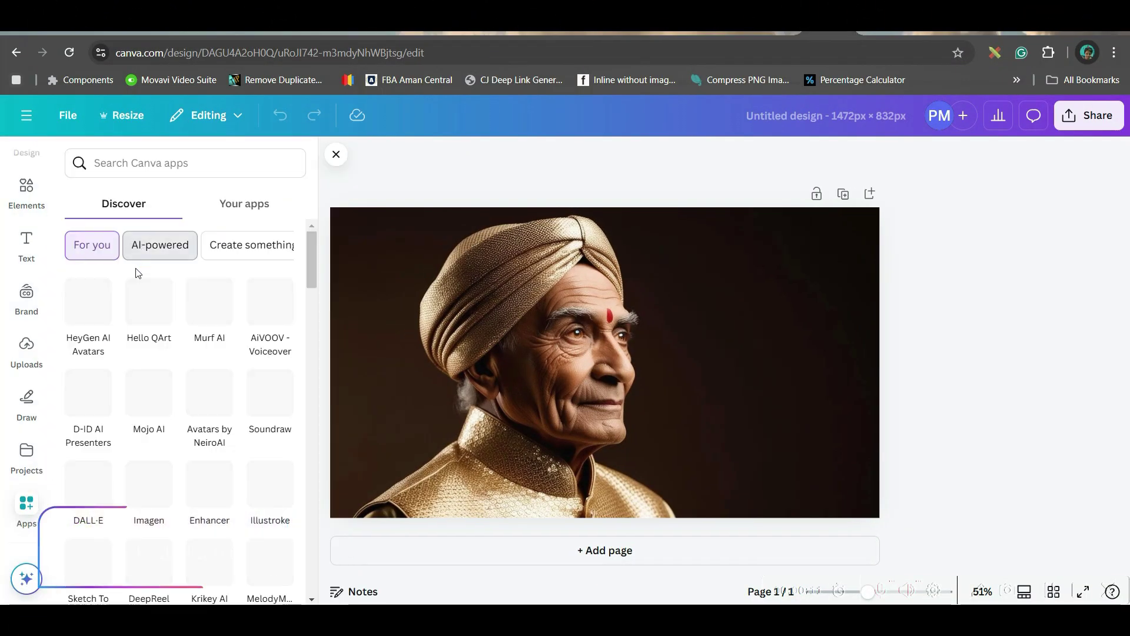
click(169, 167)
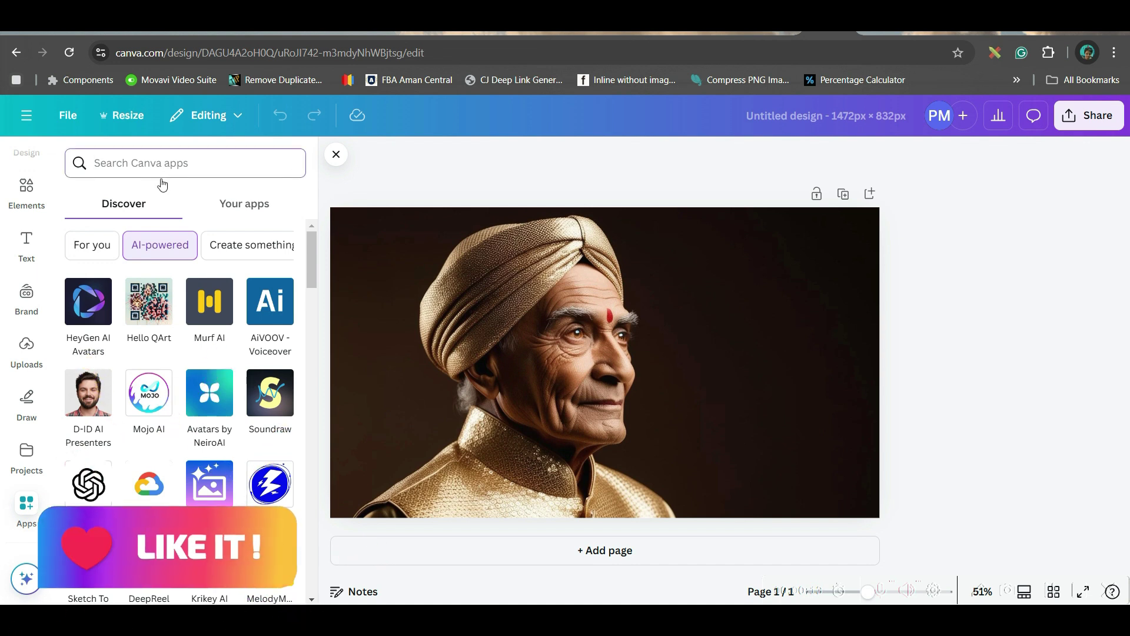
text(SpeedPaint)
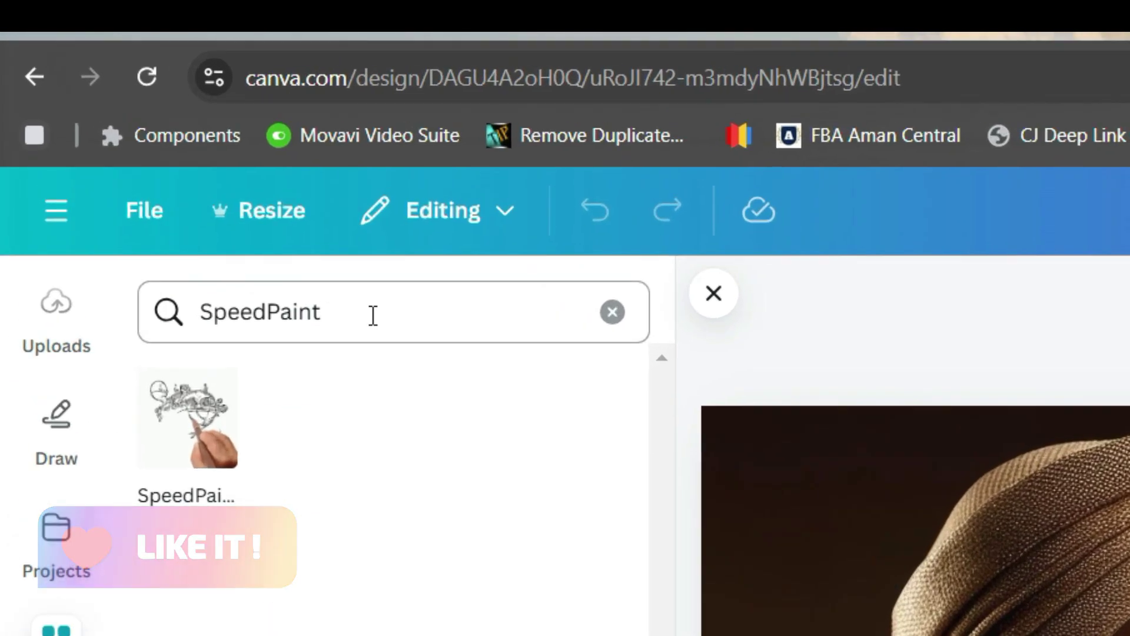
drag(272, 240, 198, 236)
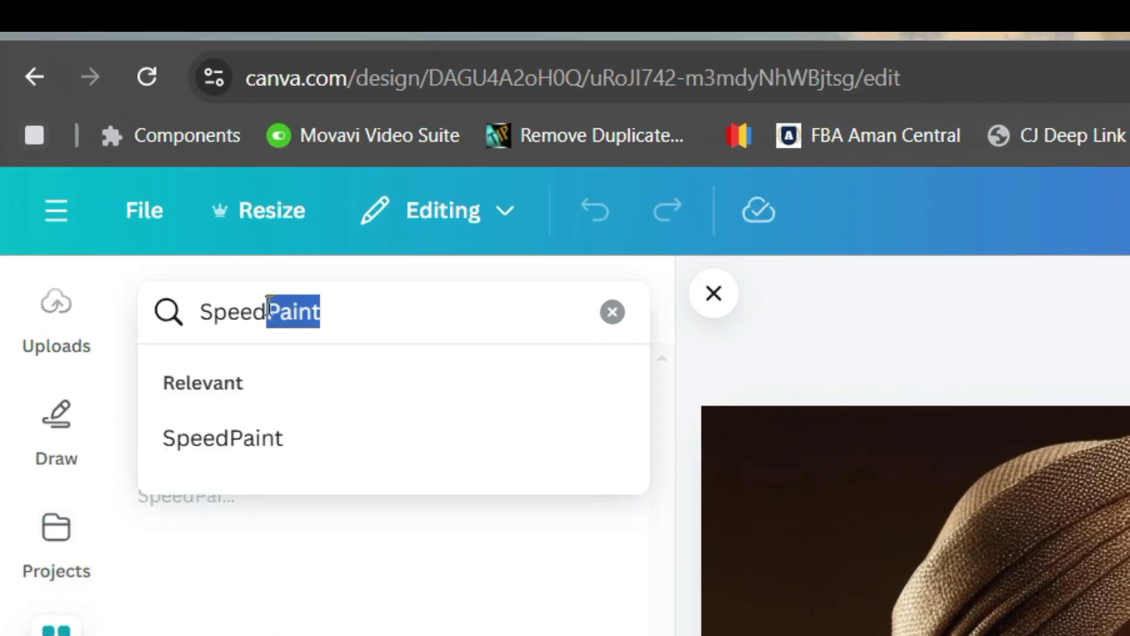
text(Painter)
click(218, 444)
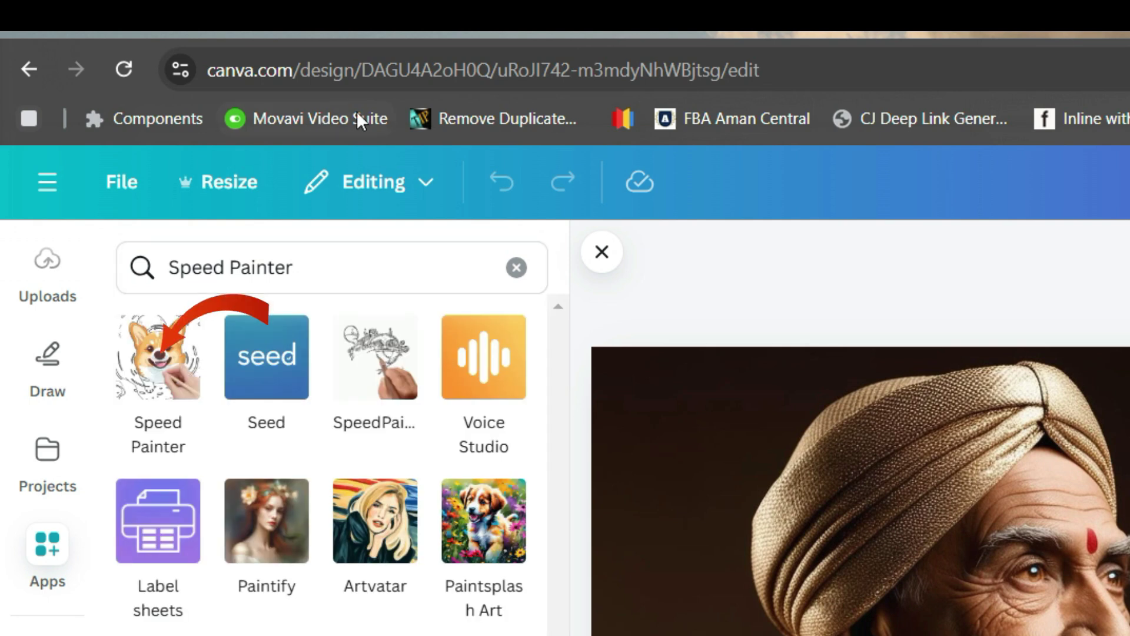
click(152, 381)
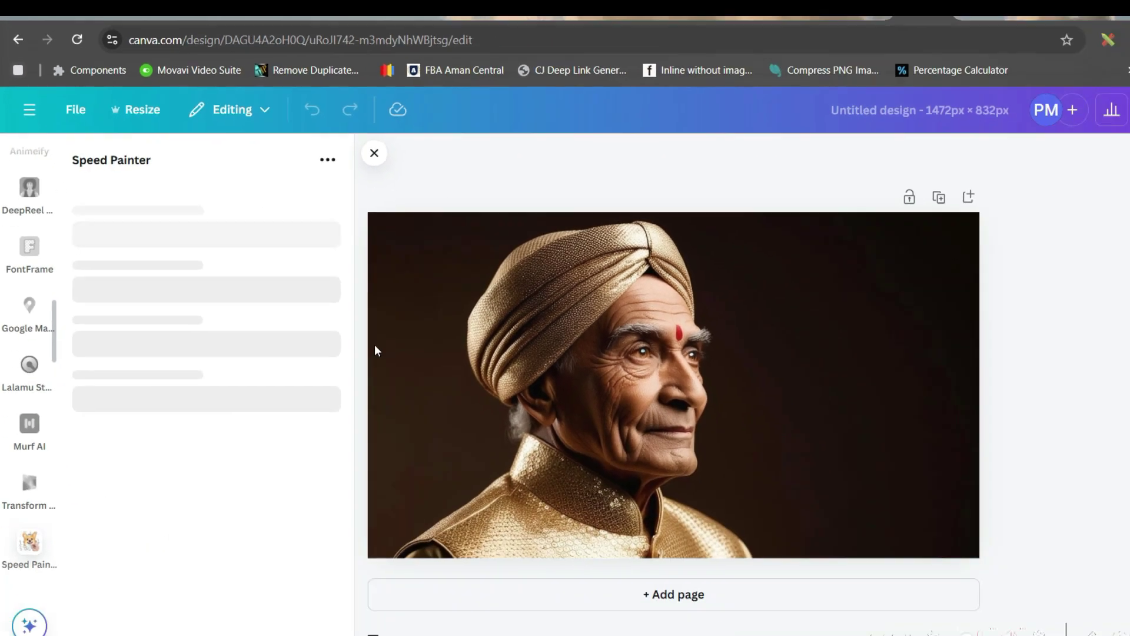
click(206, 292)
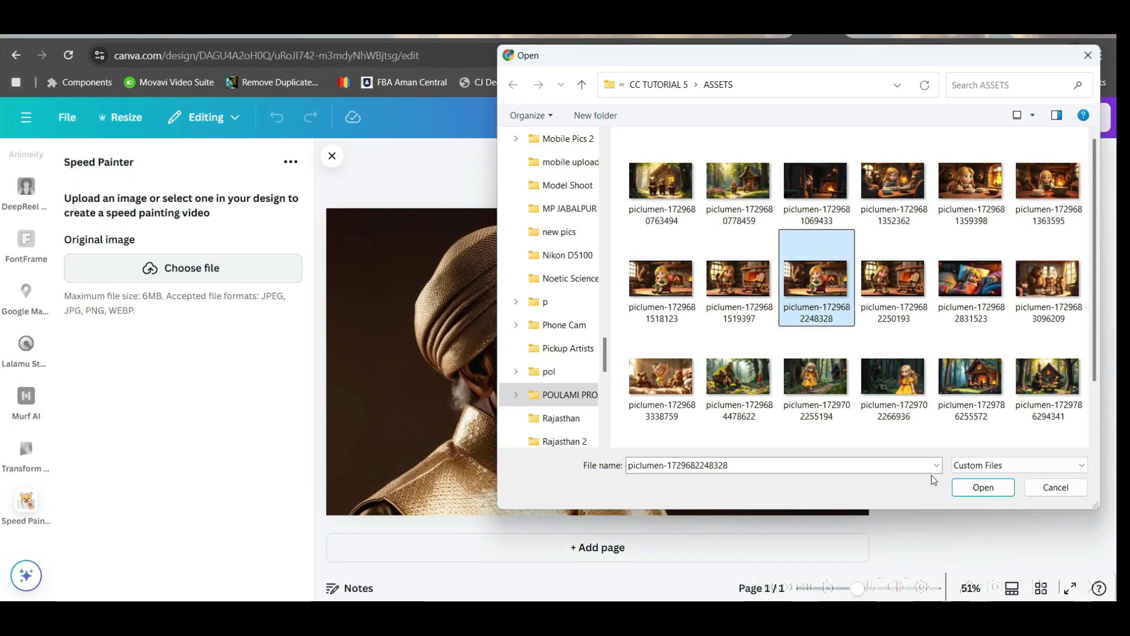
click(984, 488)
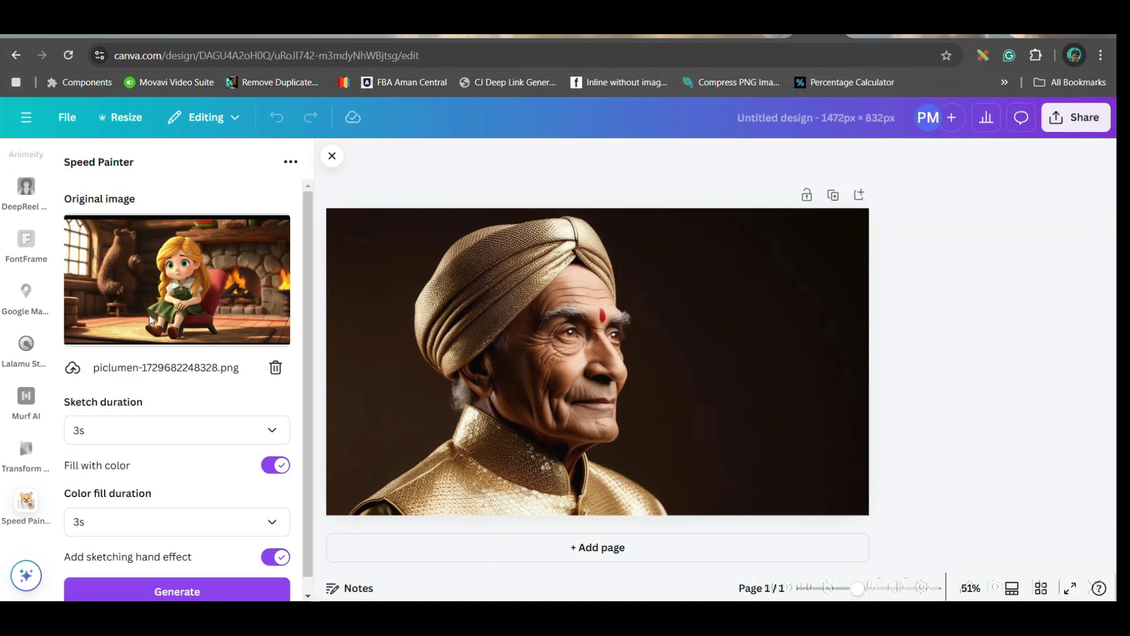
scroll(225, 457, down, 1)
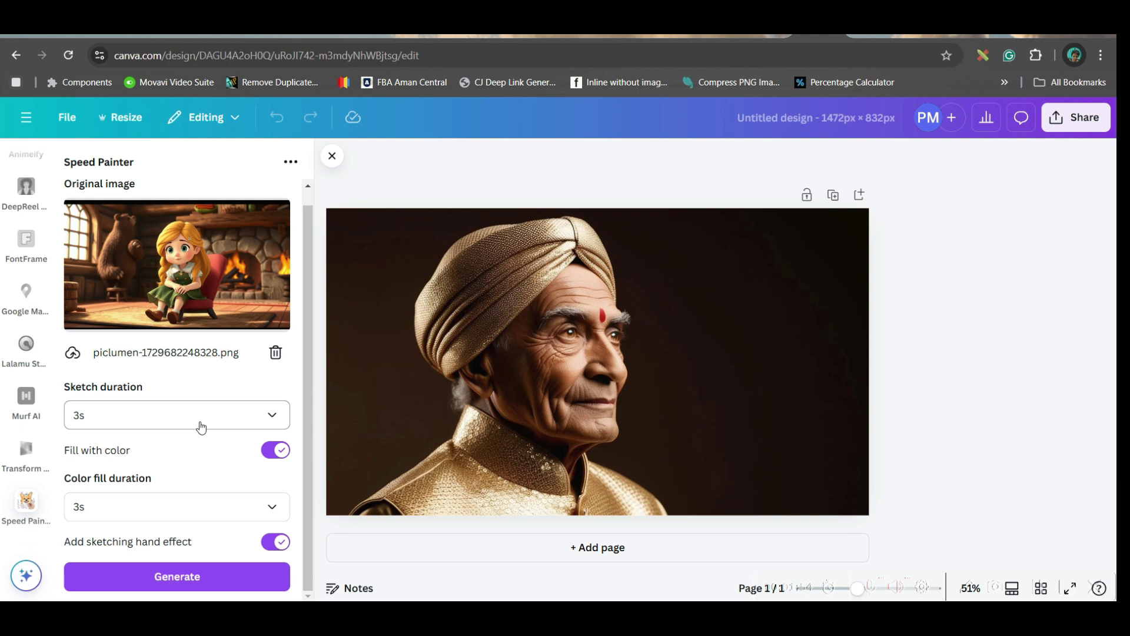
click(223, 516)
click(134, 440)
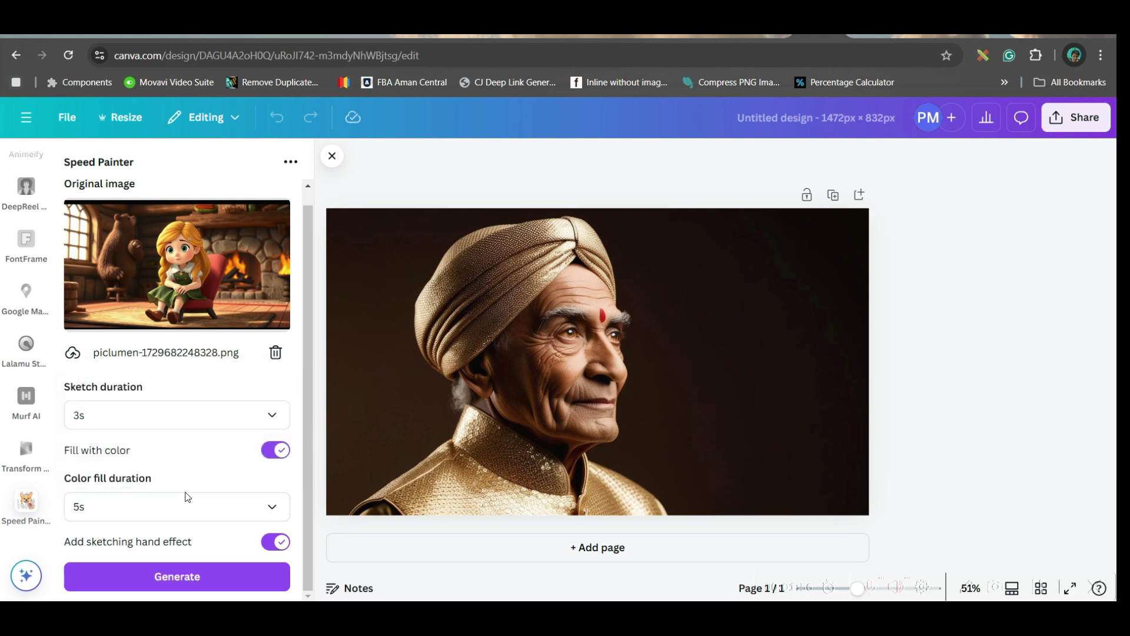
Generate the speed painting video and set it as the background of page 2.
click(160, 580)
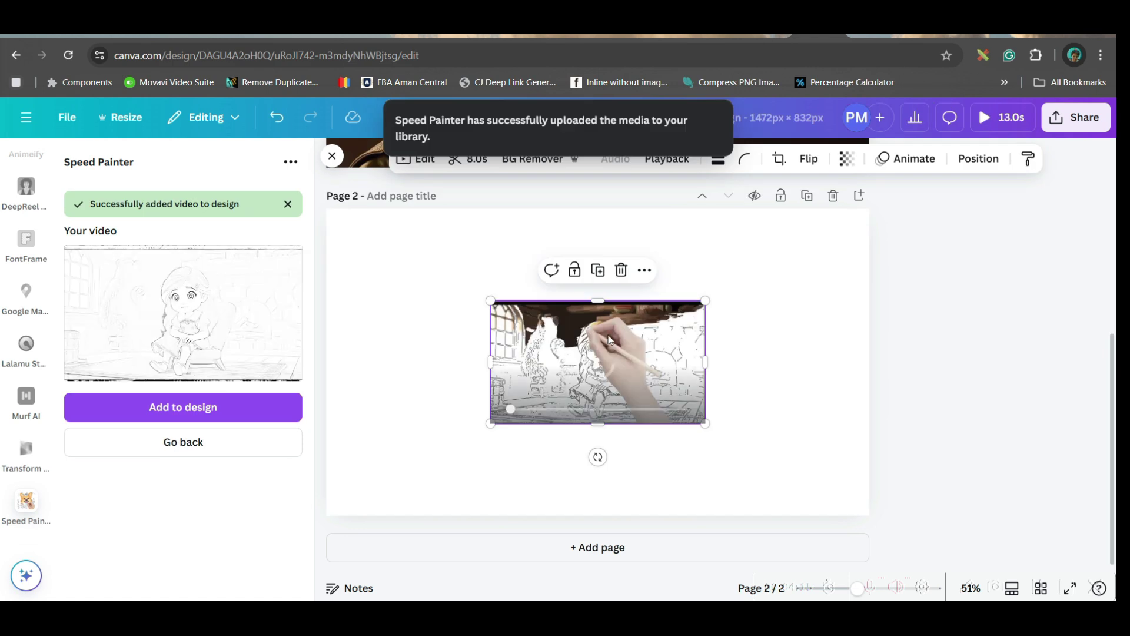
right_click(597, 359)
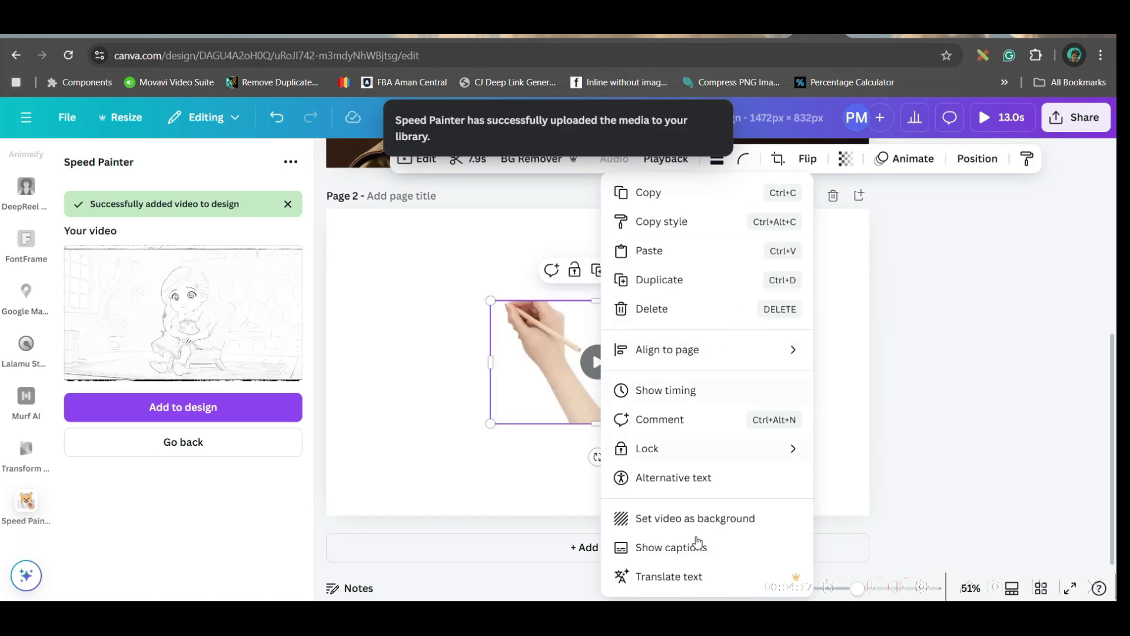
click(706, 518)
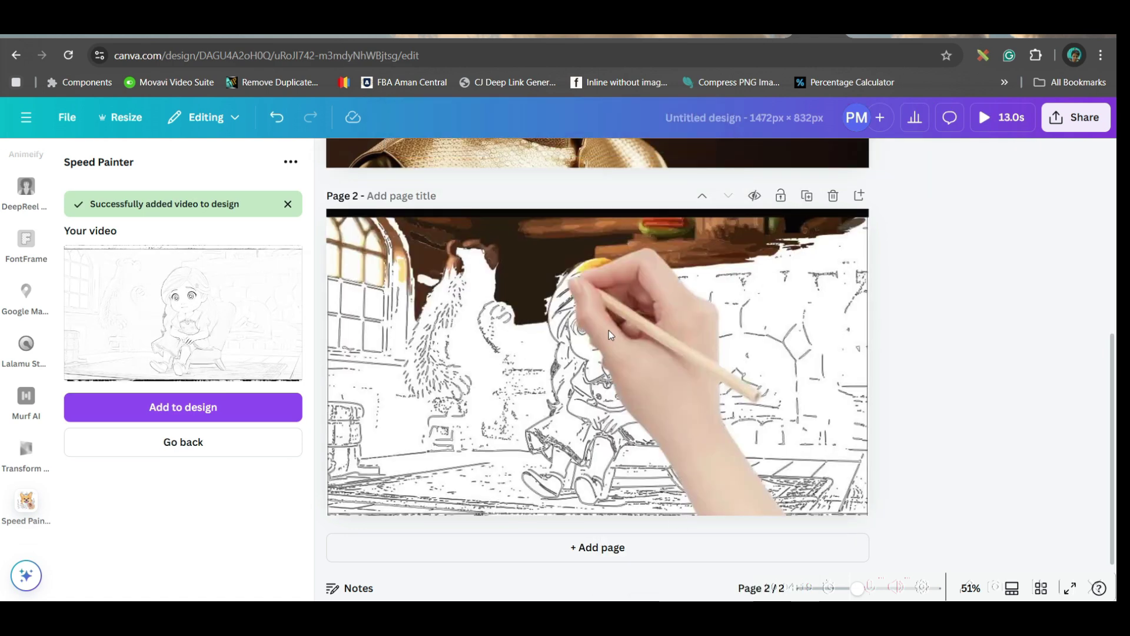
click(598, 362)
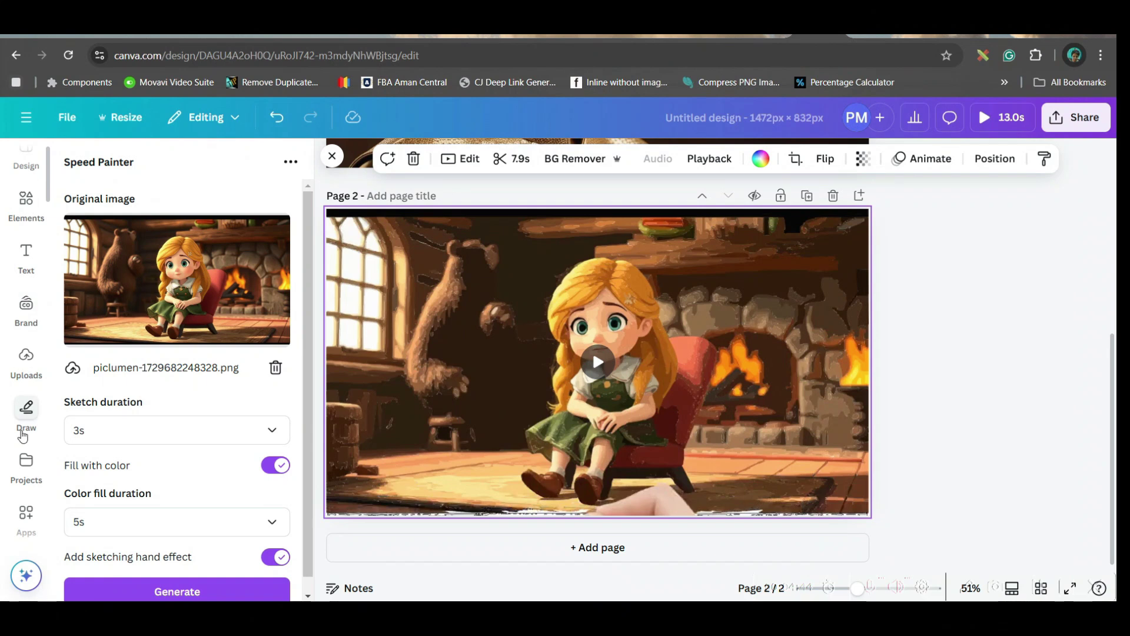
Search the Canva apps for "Sketc" and open the Sketch To Life app.
click(37, 510)
click(71, 163)
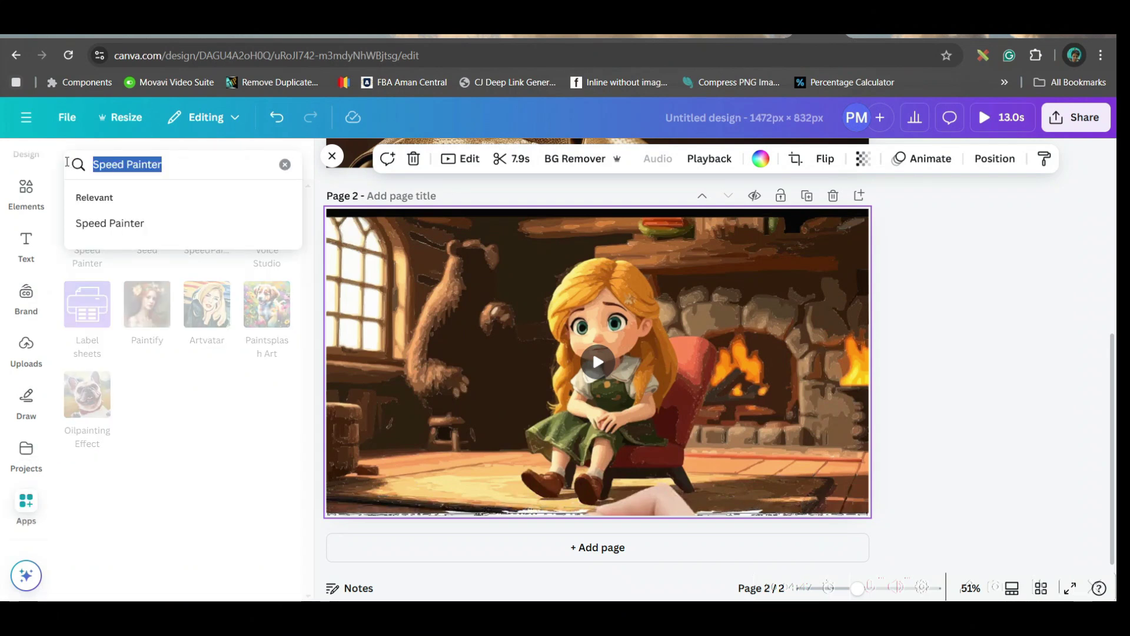
text(Sketc)
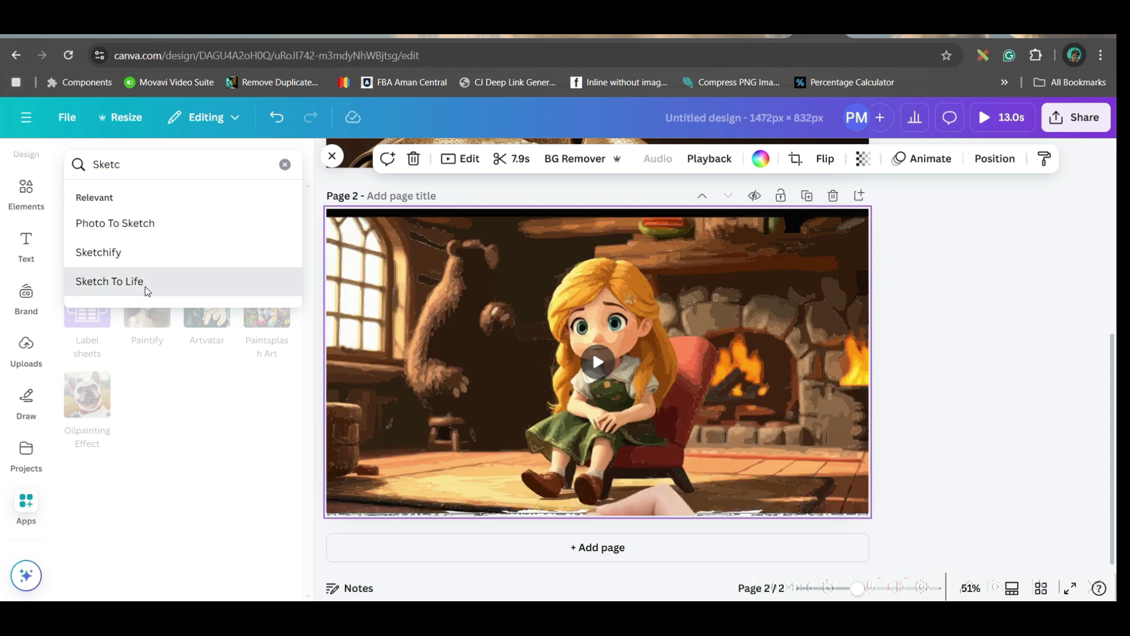
click(145, 291)
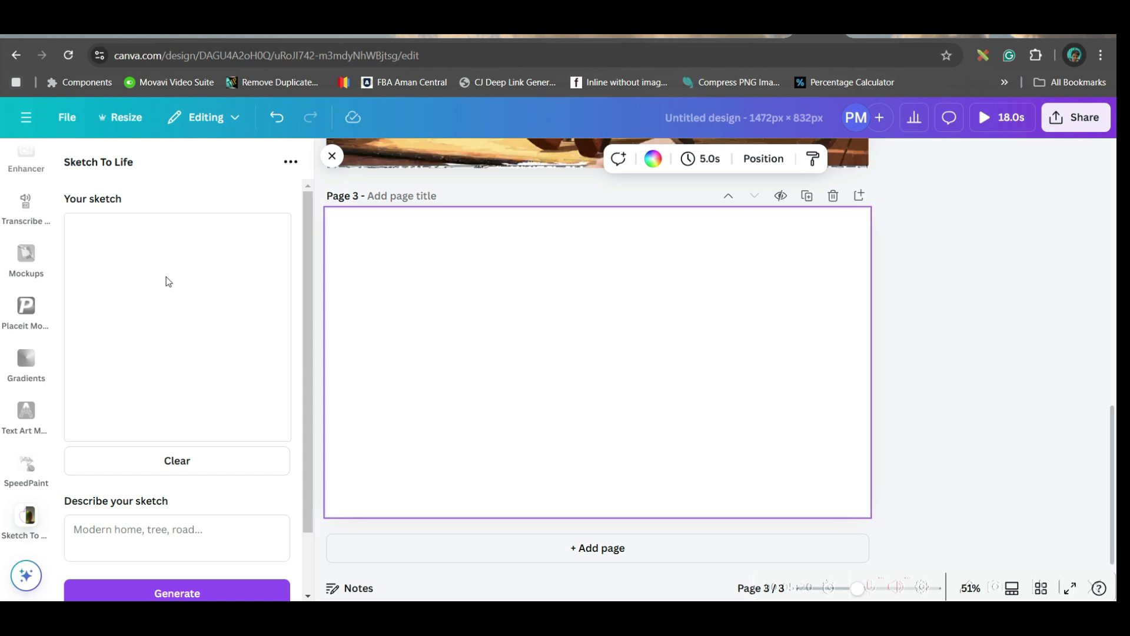
Sketch a rough bear with ears and a round body, describe it as "A cute Bear is wearing Spectacle and reading book", and generate the picture.
drag(181, 311, 194, 311)
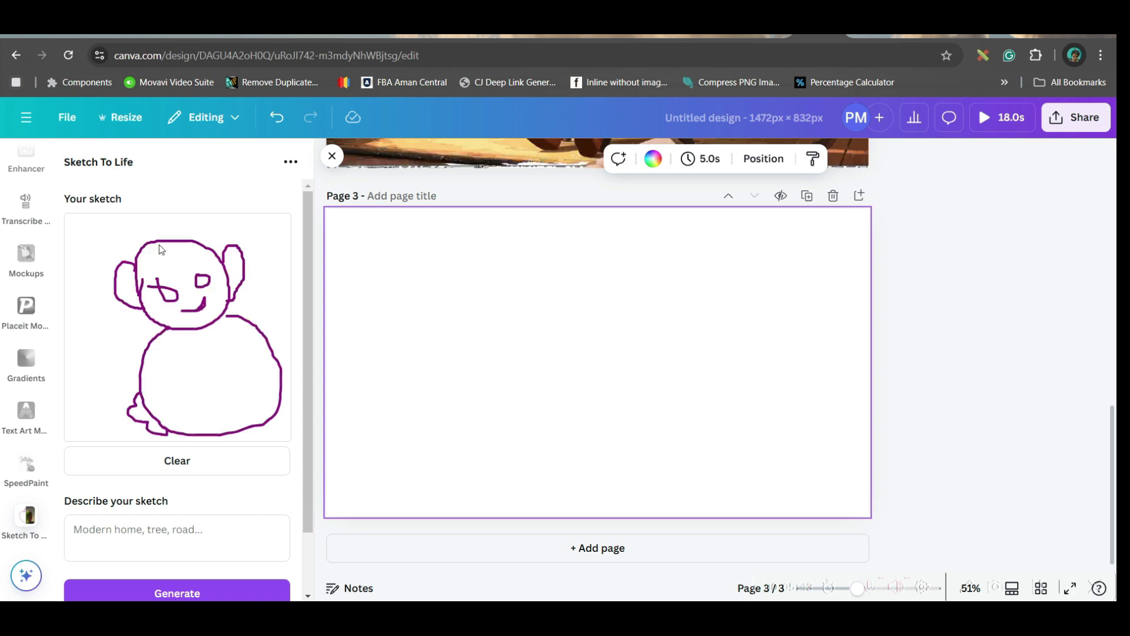
click(157, 529)
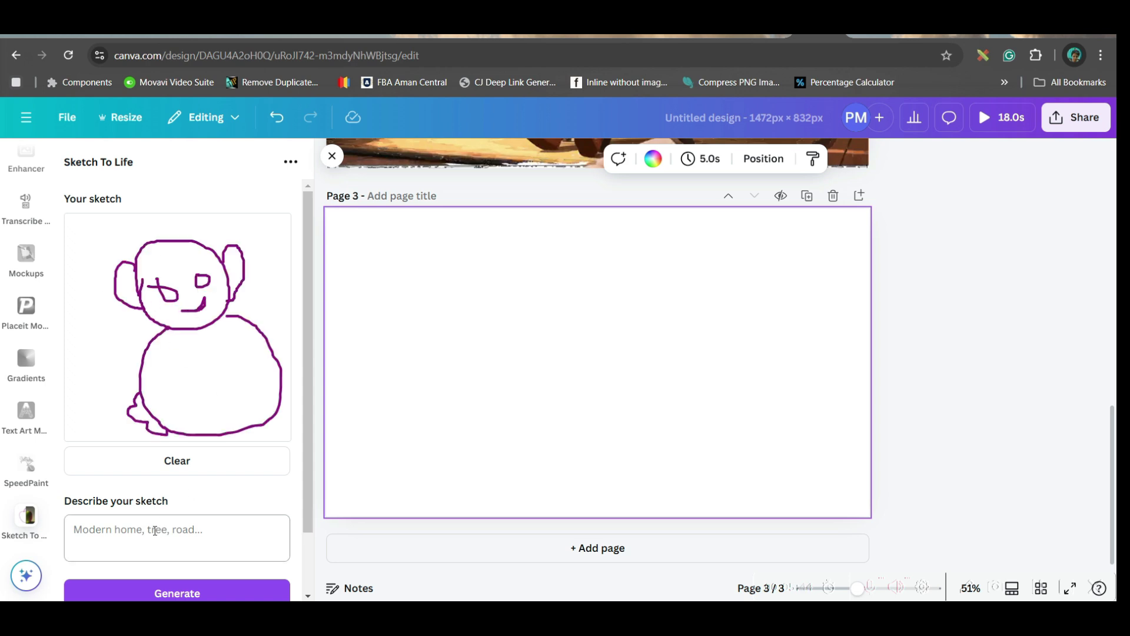
text(A cute Bear is wearing Spectacle and reading)
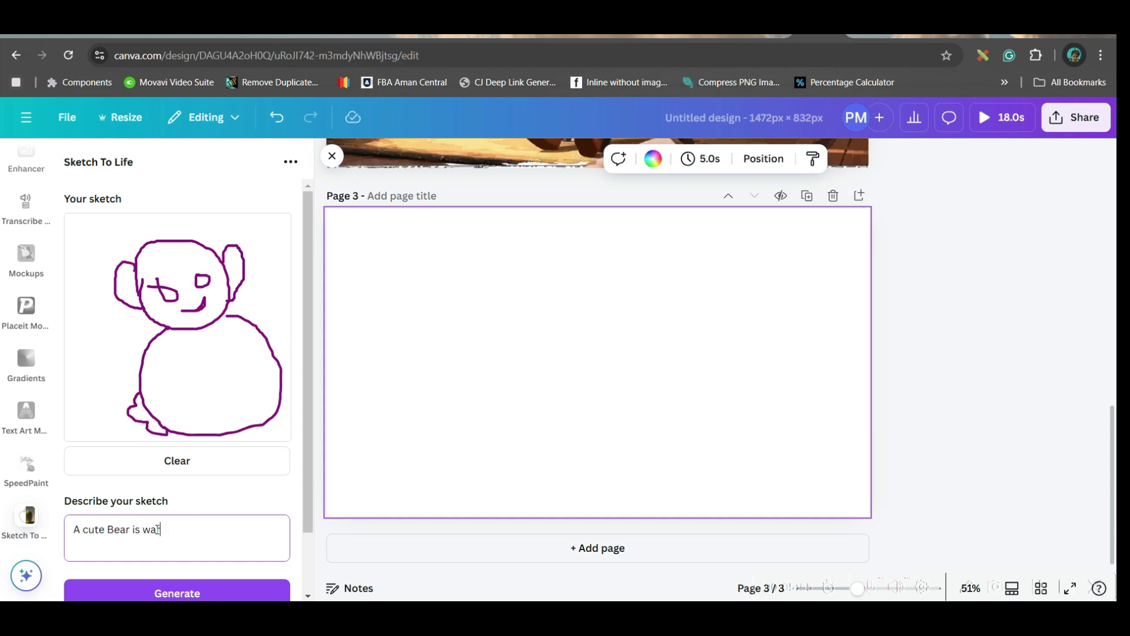
text( book)
scroll(182, 560, down, 2)
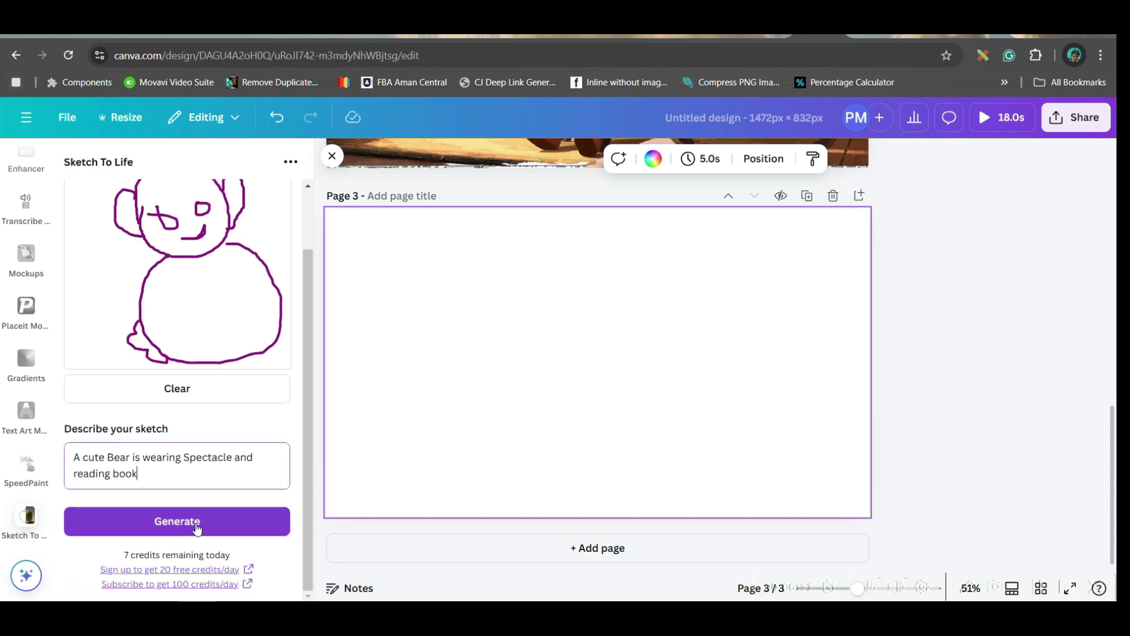
click(197, 530)
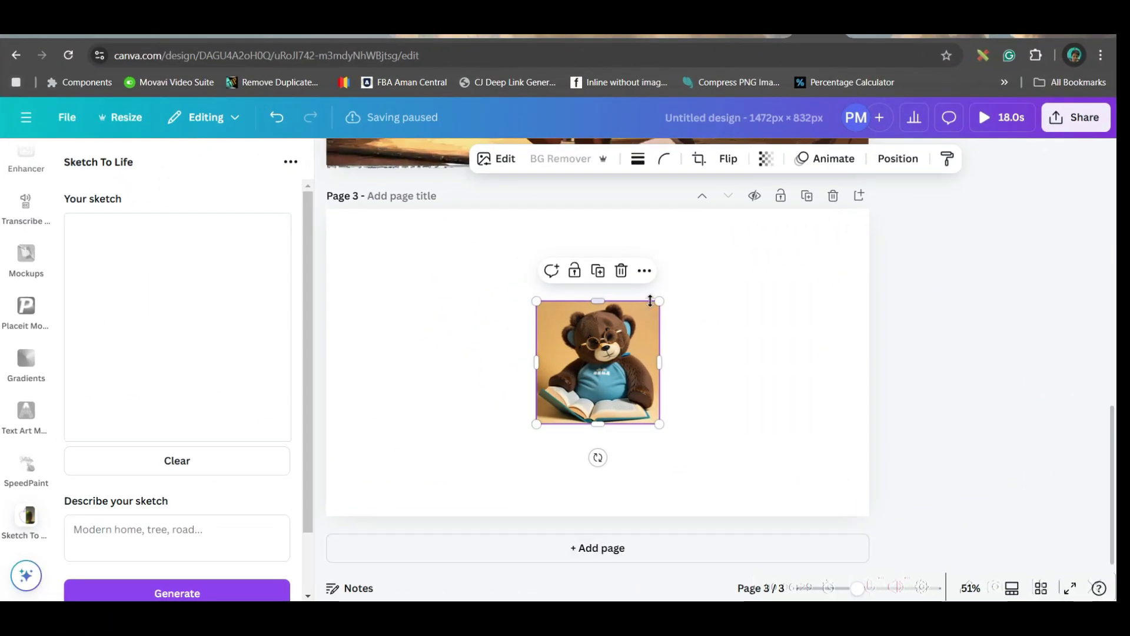
Enlarge the generated bear picture to fill the full height of page 3, centred on the page.
drag(660, 300, 807, 209)
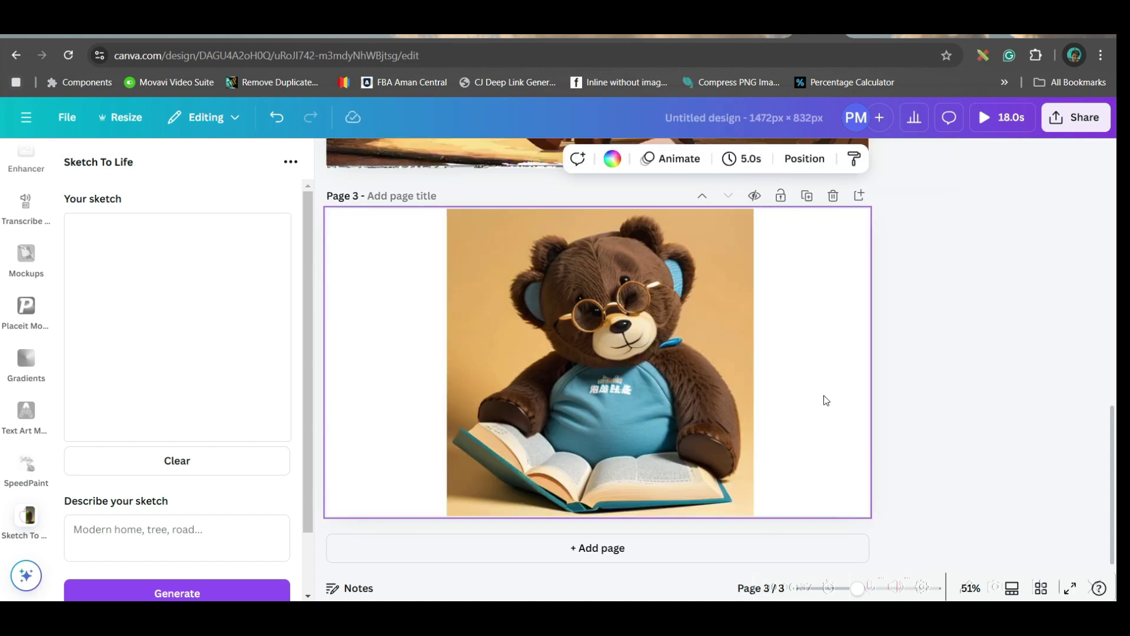
click(805, 252)
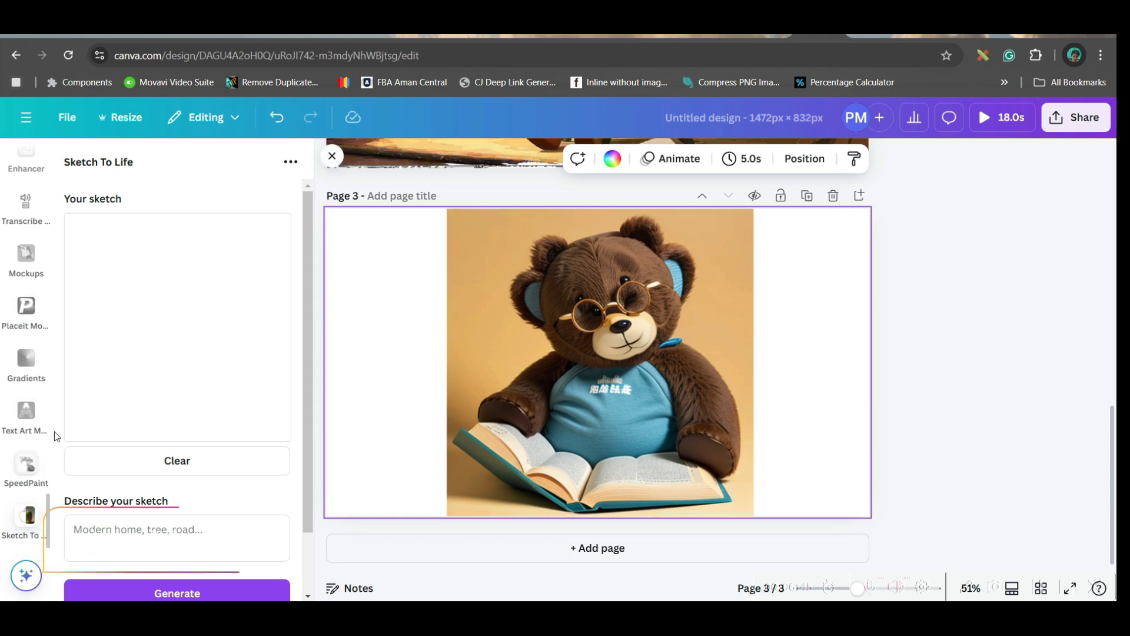
Magic Expand the bear picture to Whole Page and accept the third result, with the blue bag beside the bear.
click(498, 288)
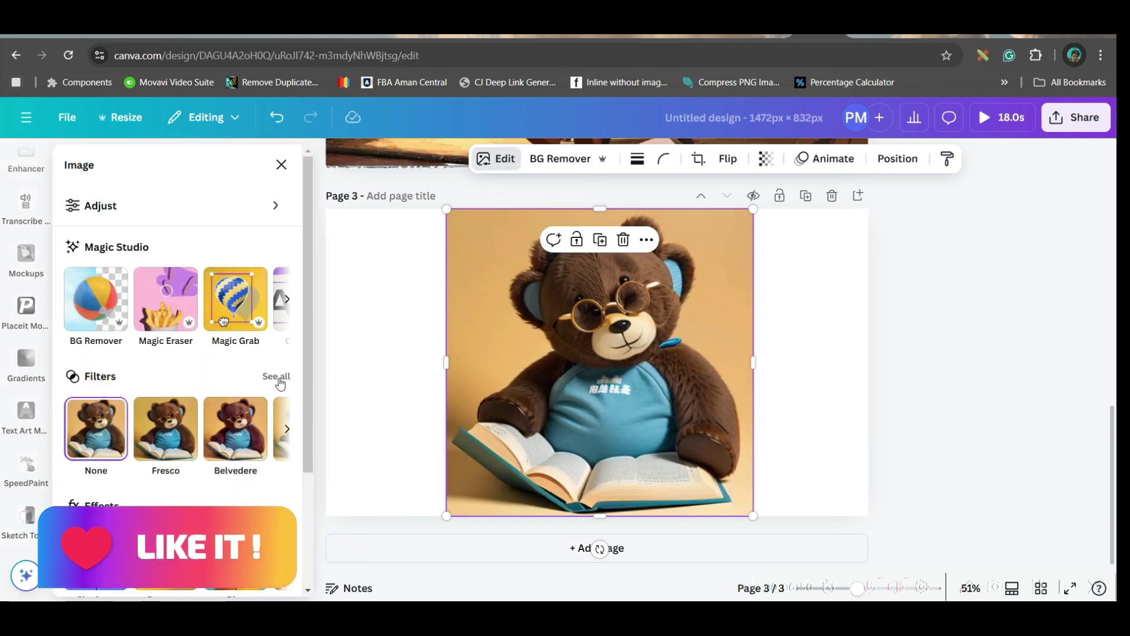
click(288, 301)
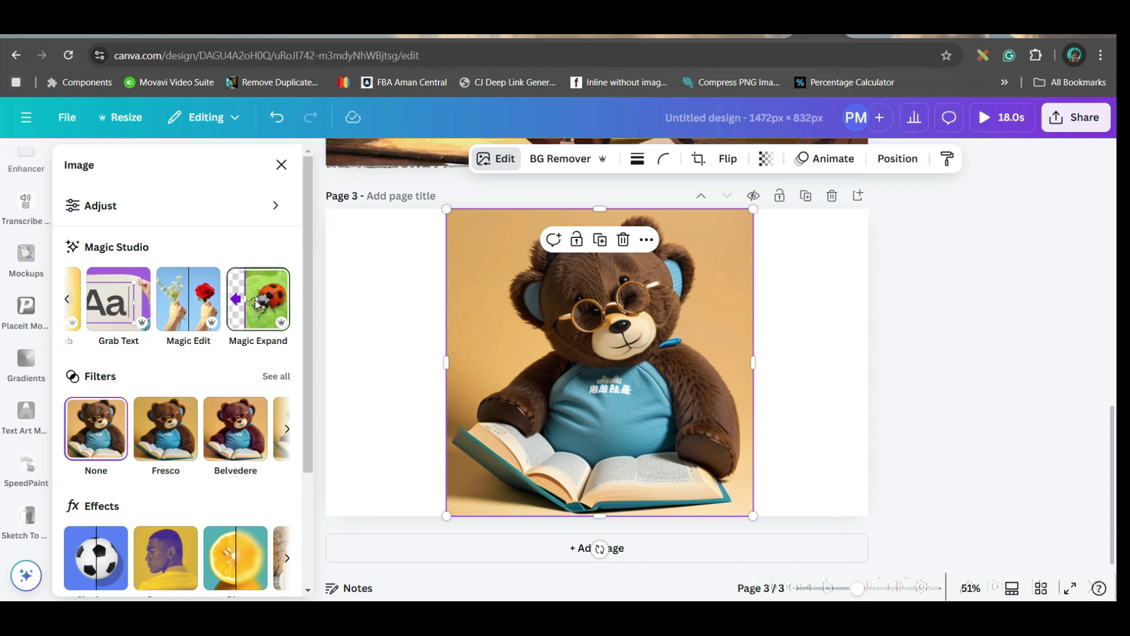
click(257, 303)
click(186, 305)
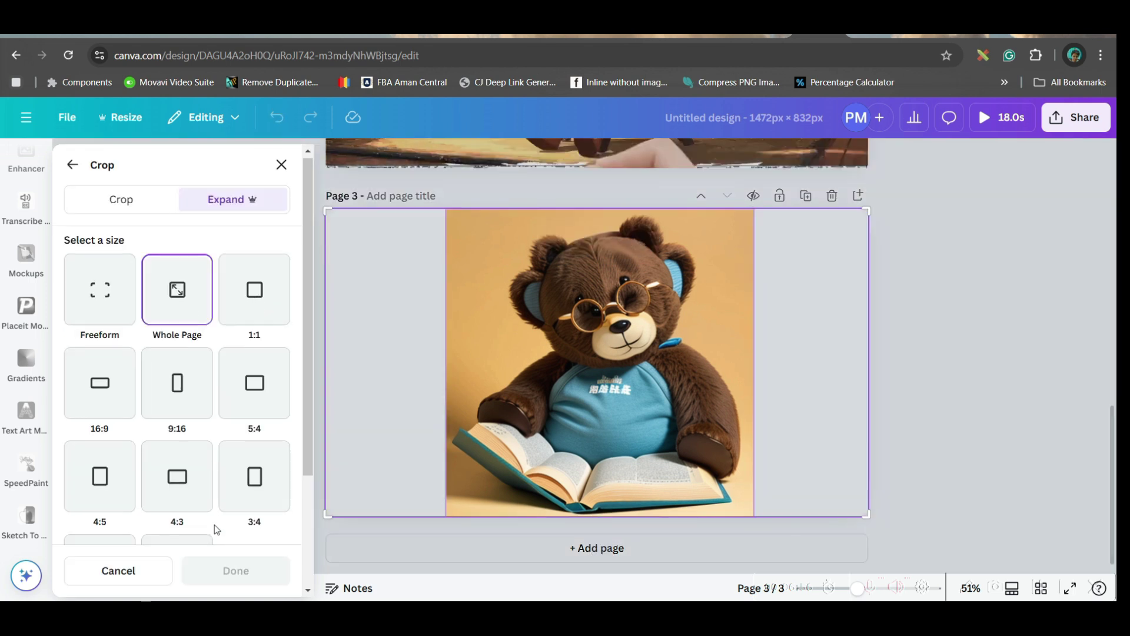
scroll(214, 524, down, 2)
click(213, 505)
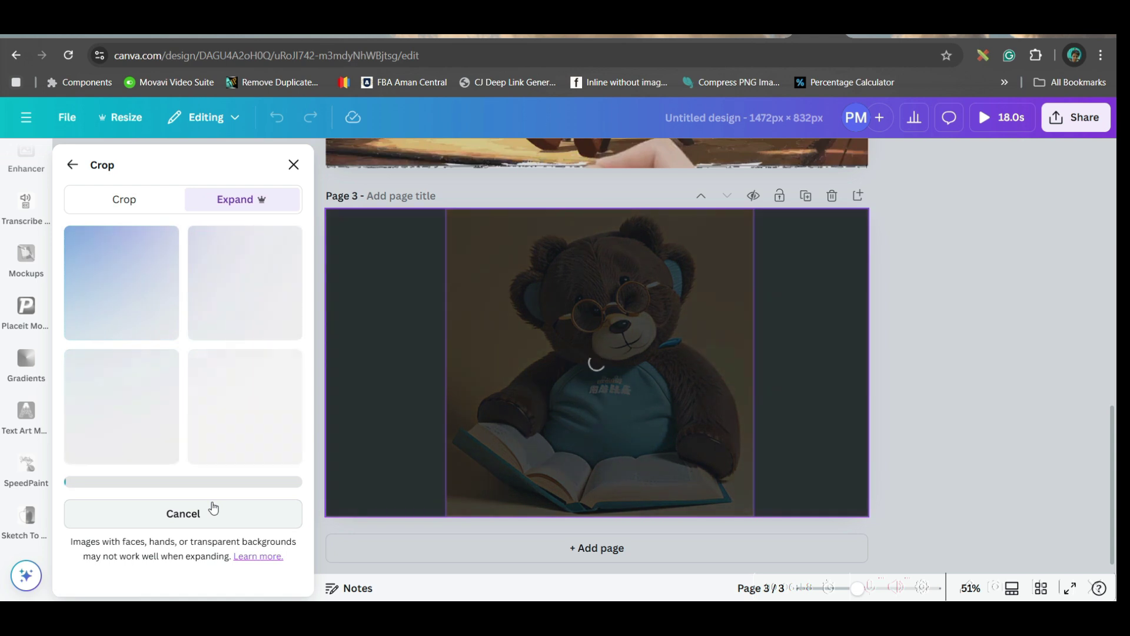
click(102, 416)
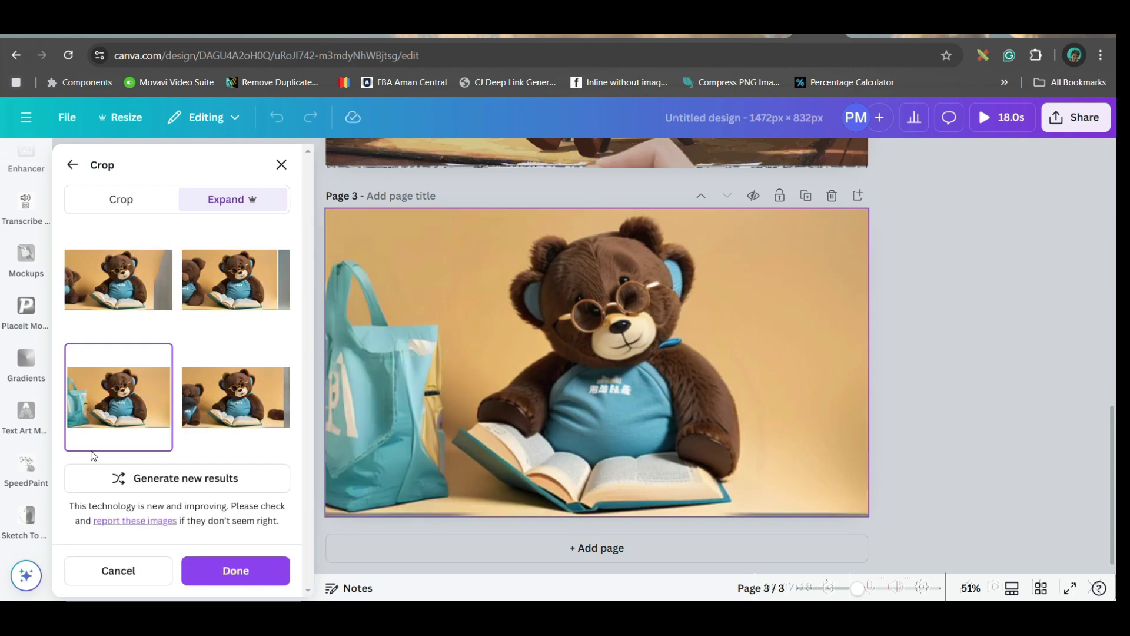
click(219, 564)
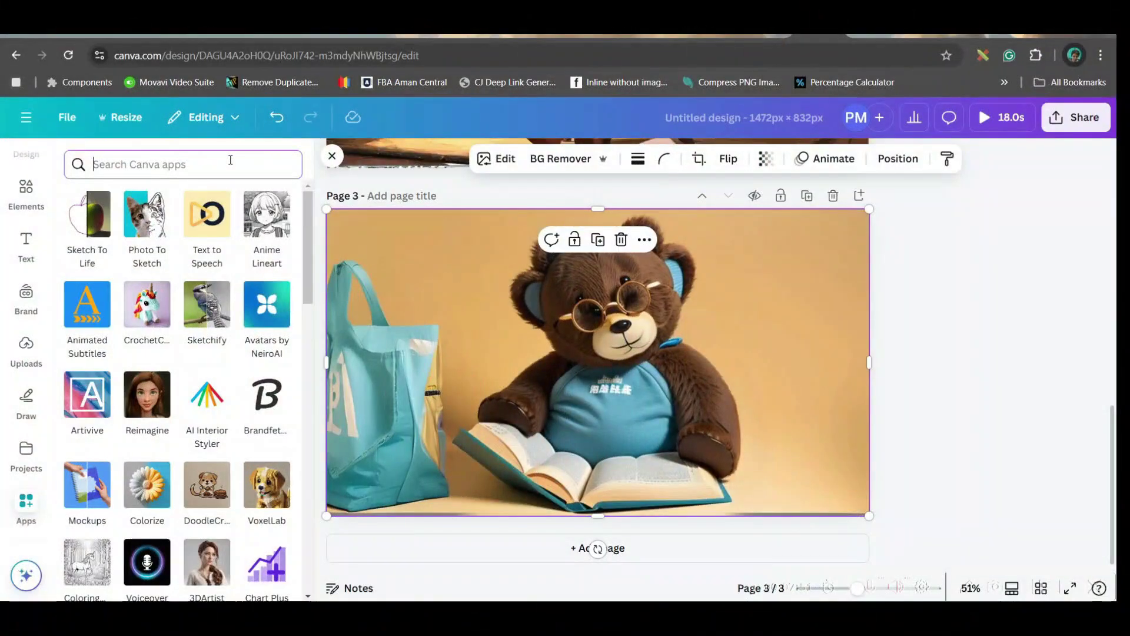
Find the Imagen app among the AI-powered Canva apps and open it.
click(230, 159)
text(im)
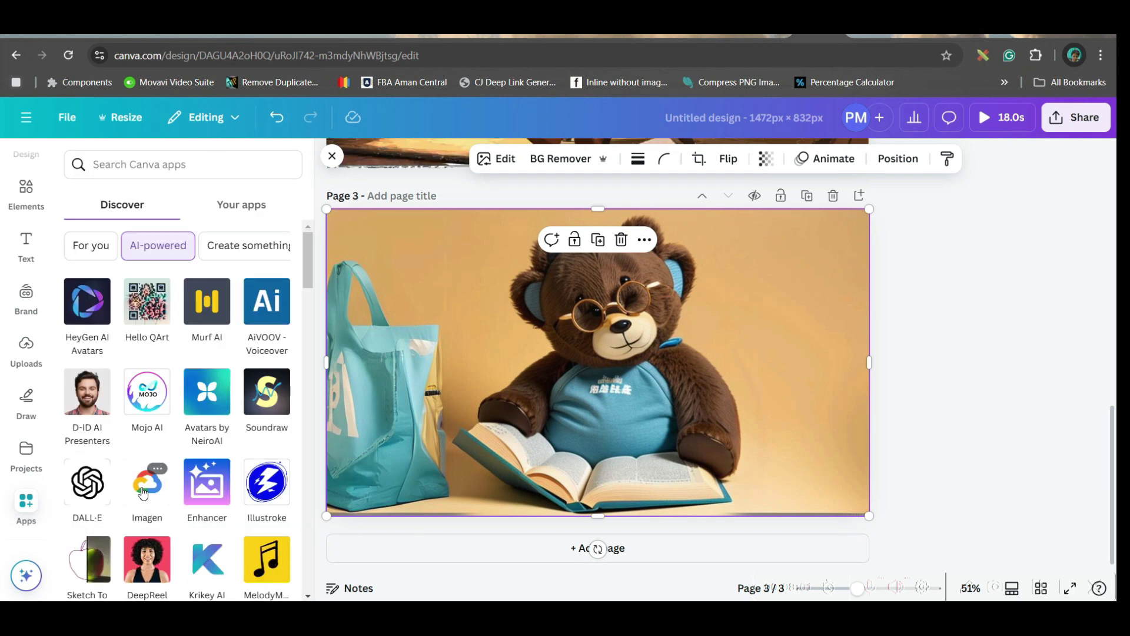
click(142, 493)
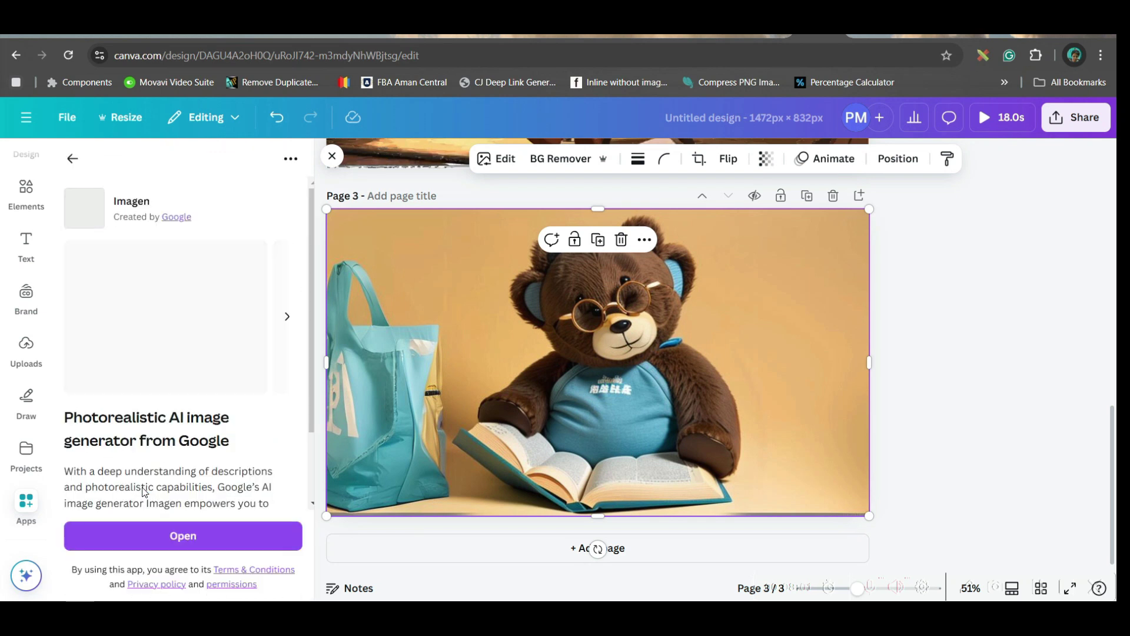
click(149, 533)
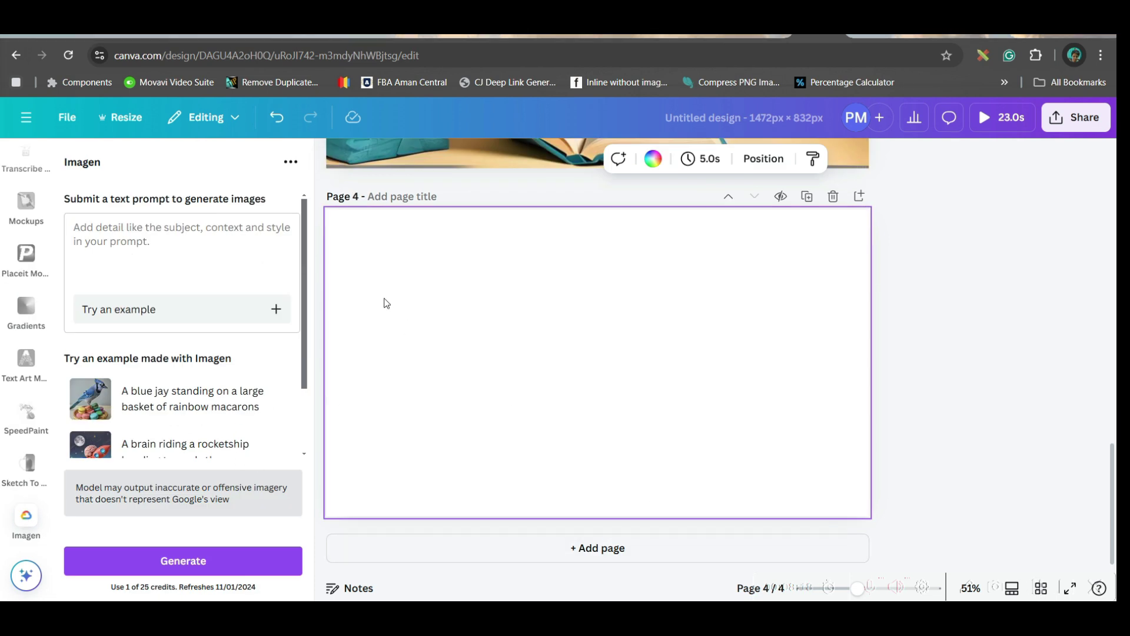
Generate Imagen pictures from "A Beautiful Girl is deinking Team in front of a Mountain" and add the first one to page 4.
click(194, 560)
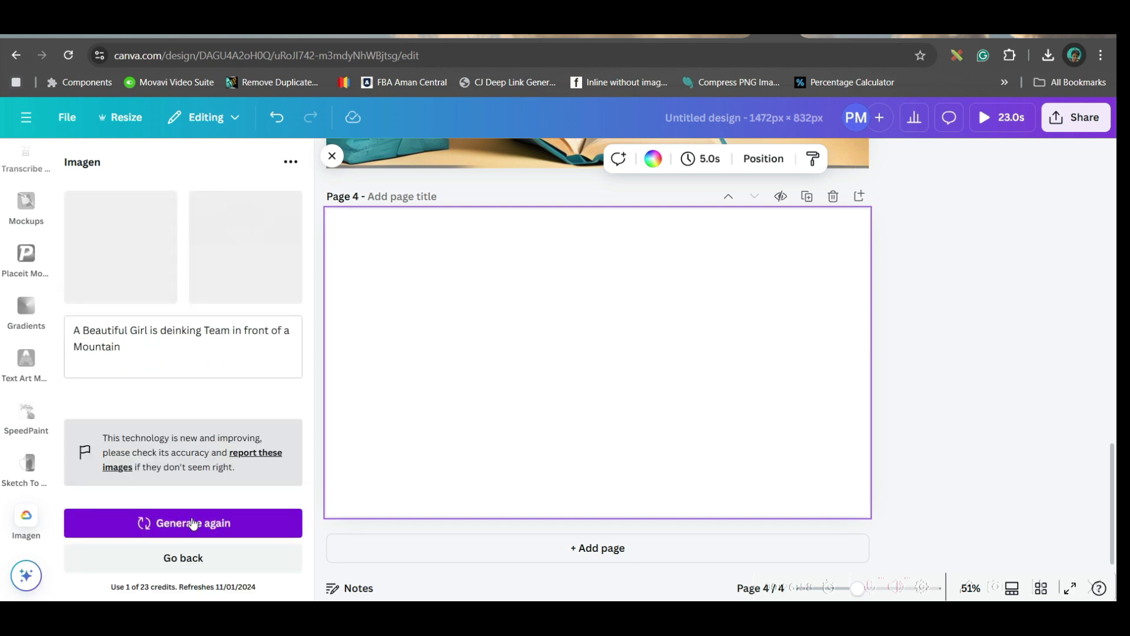
click(141, 272)
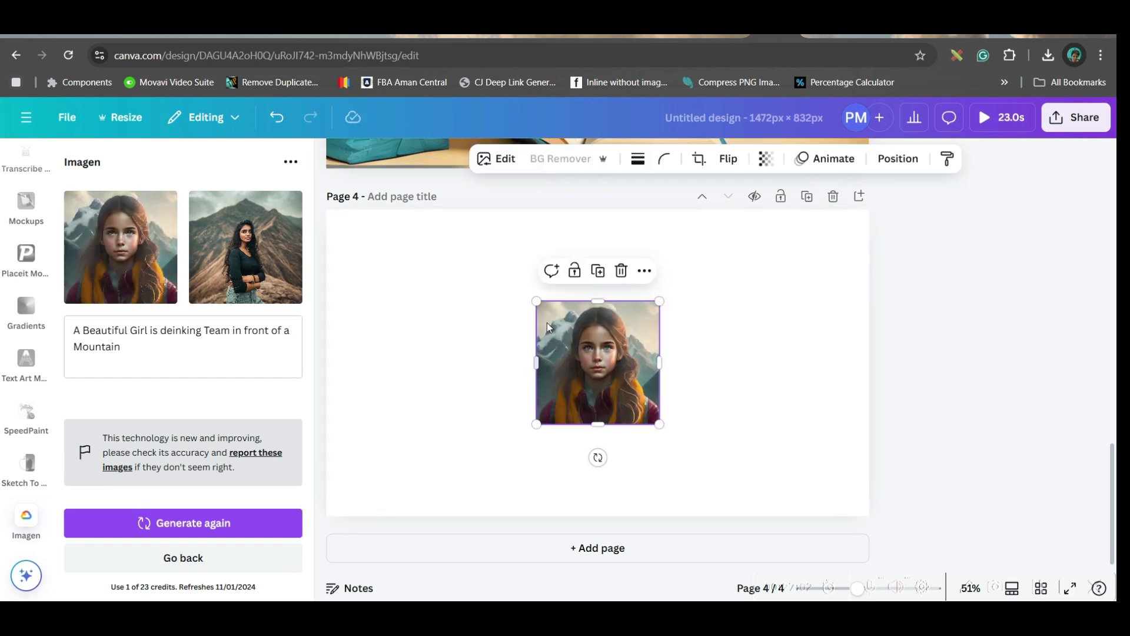
click(520, 287)
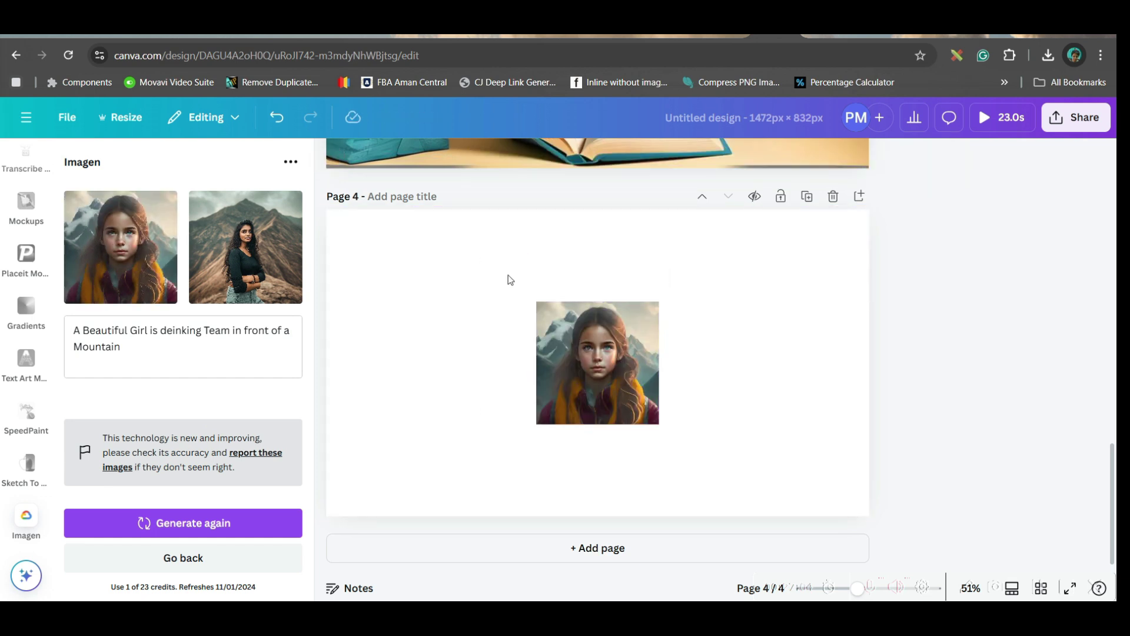
Enlarge the portrait on page 4 to the full page height and align it with the page's left edge.
click(542, 313)
drag(537, 302, 433, 202)
drag(628, 356, 520, 369)
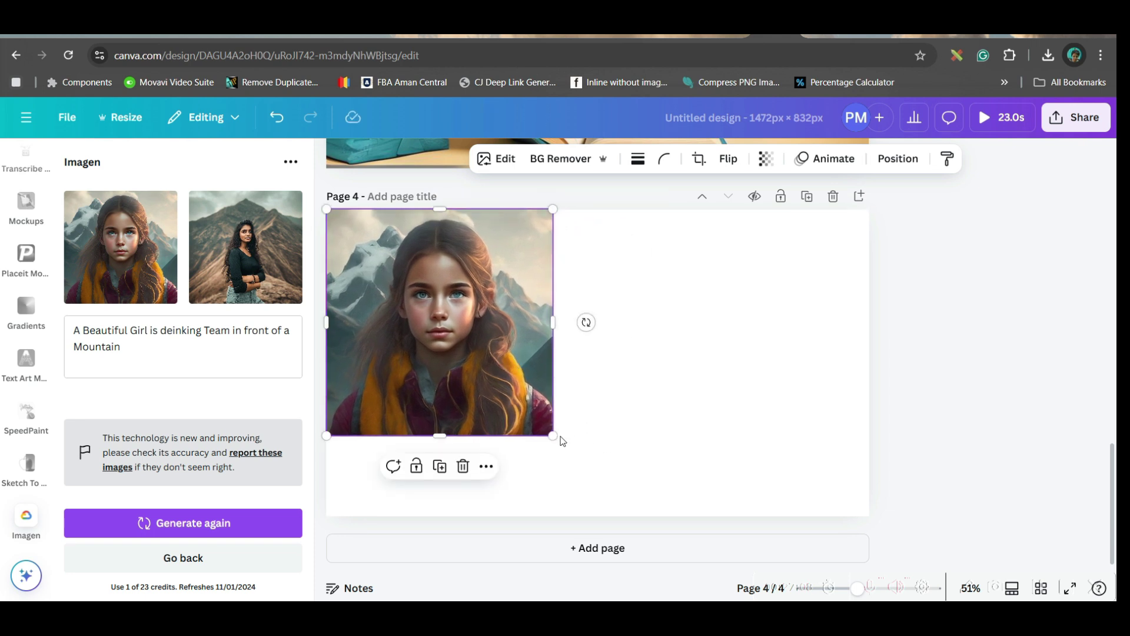
mouse_move(655, 510)
mouse_down()
mouse_move(639, 496)
mouse_move(634, 516)
mouse_up()
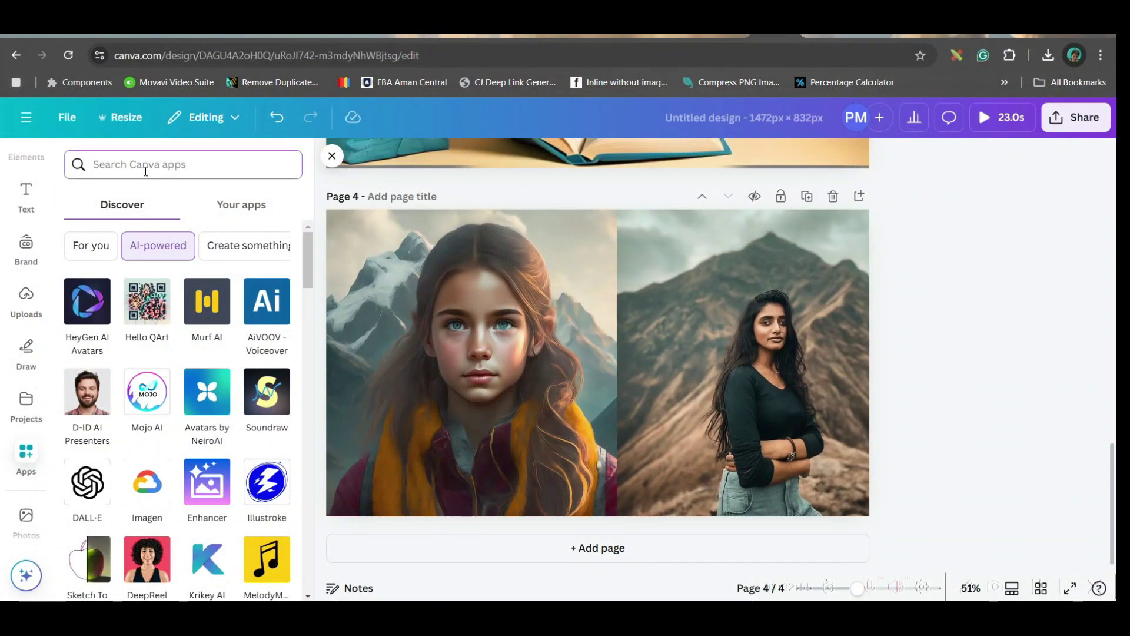
Search the Canva apps for "Voxel" and open the VoxelArt app.
text(Voxel)
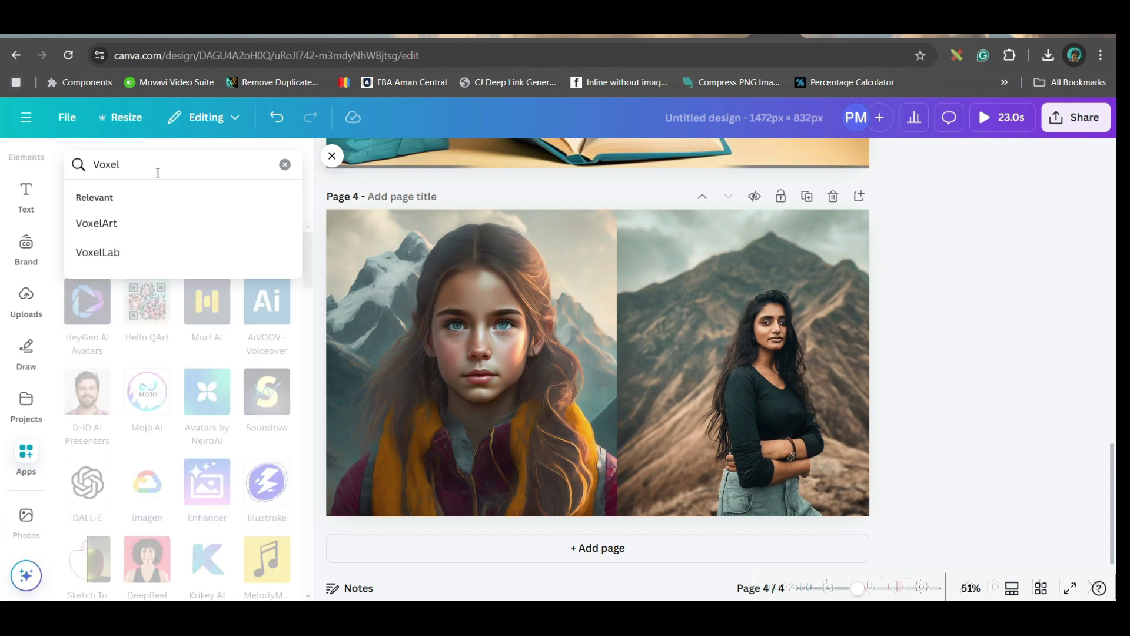
click(166, 221)
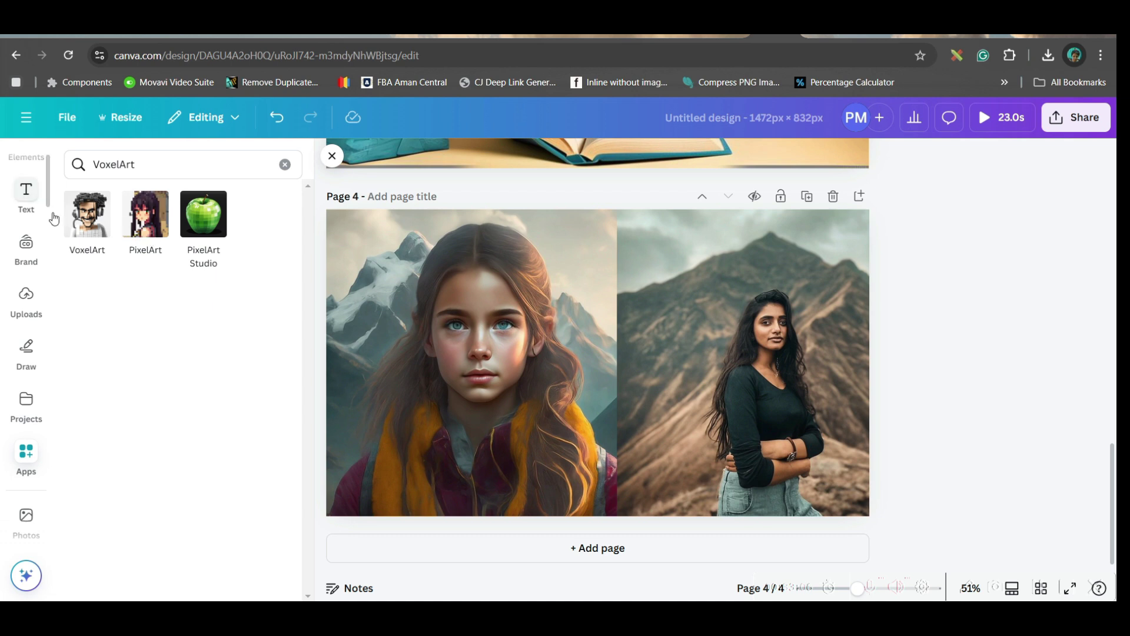
click(94, 224)
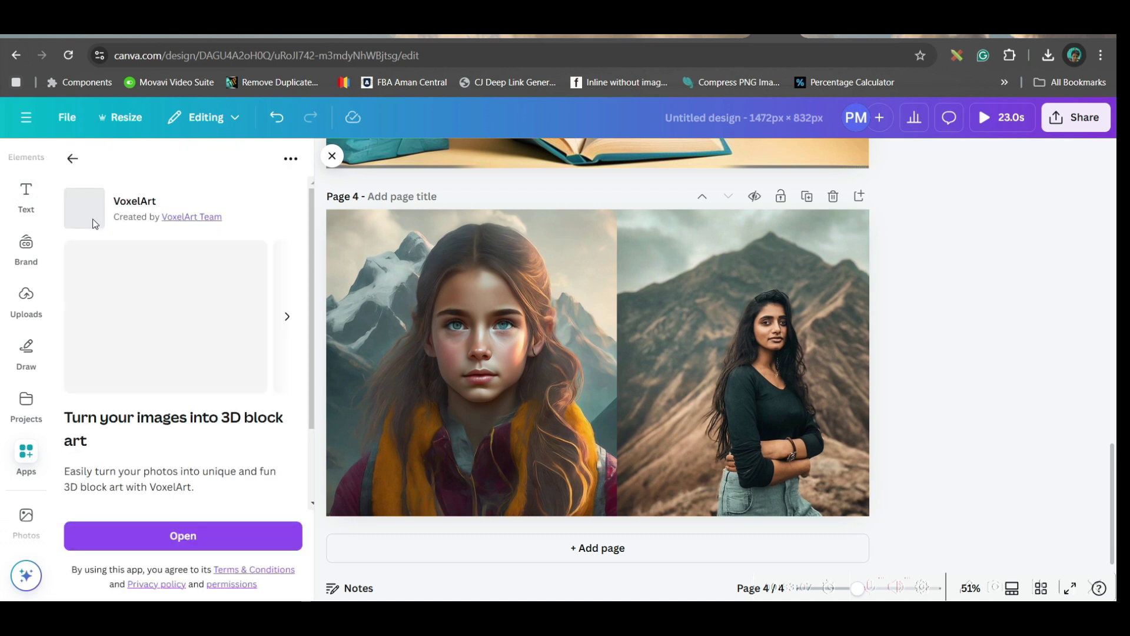
click(231, 540)
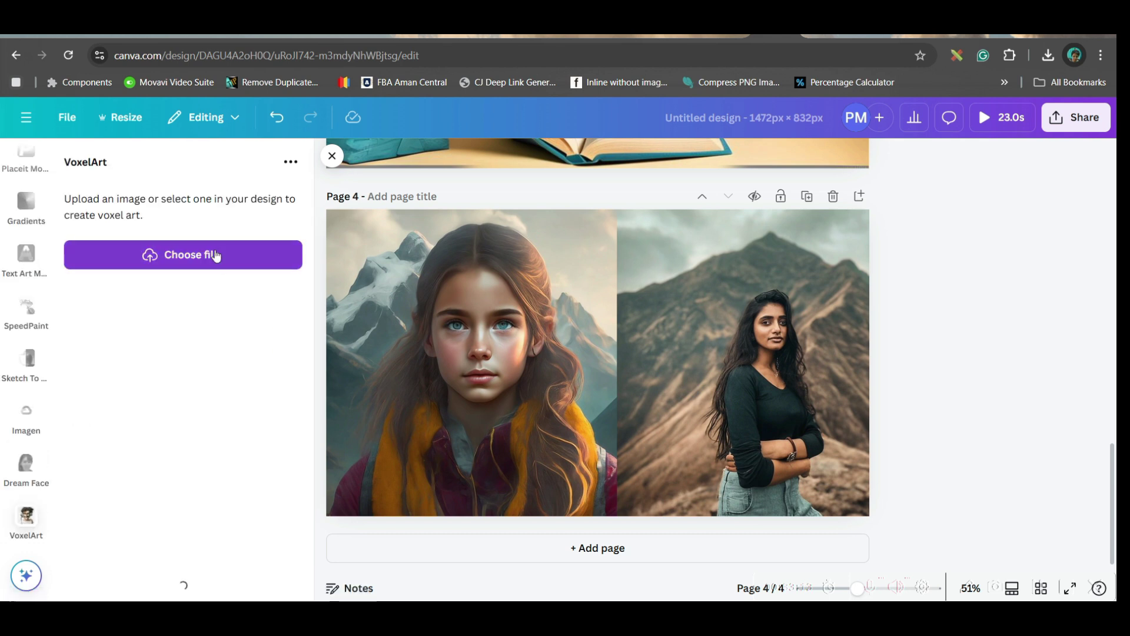
Upload the photo of the child in a pink hat to VoxelArt and generate its voxel version on page 5.
click(215, 257)
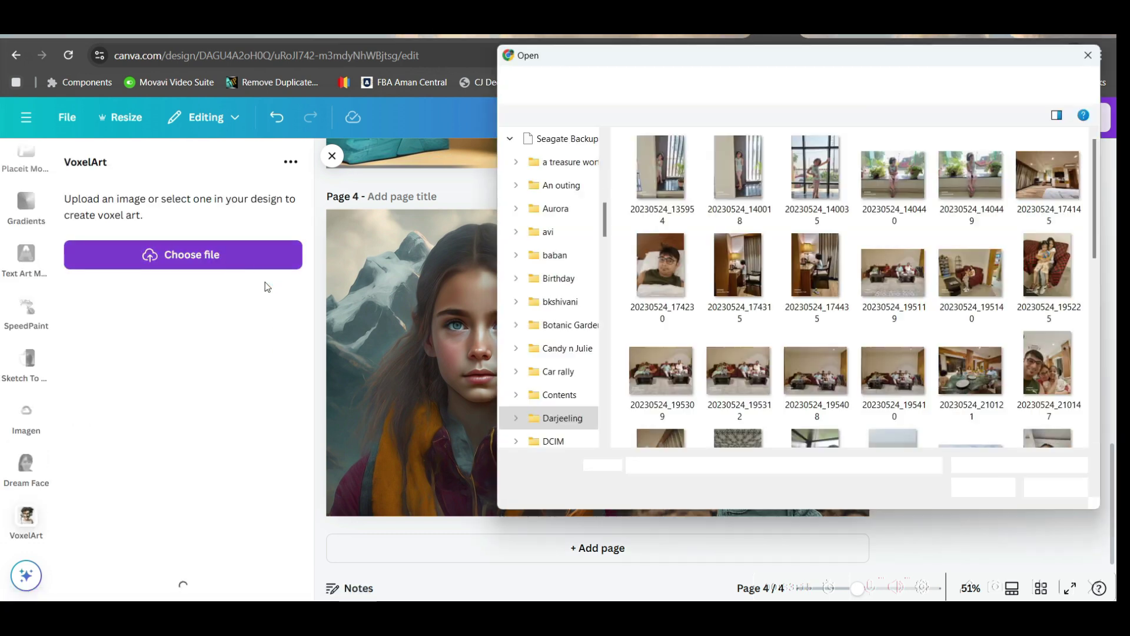
scroll(922, 342, down, 10)
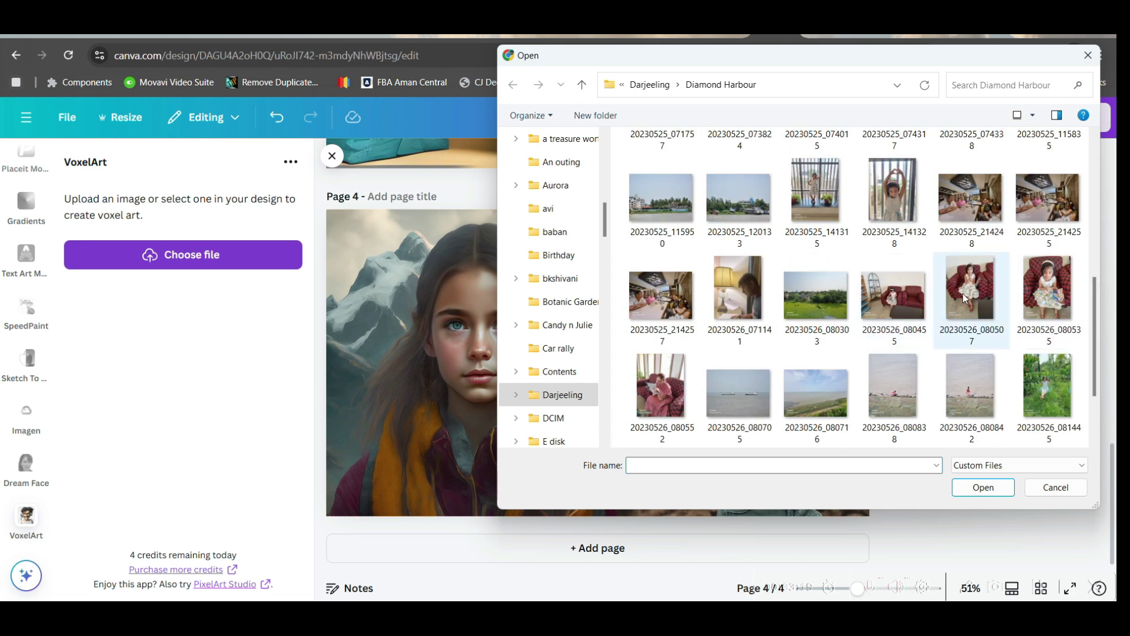
scroll(759, 330, down, 1)
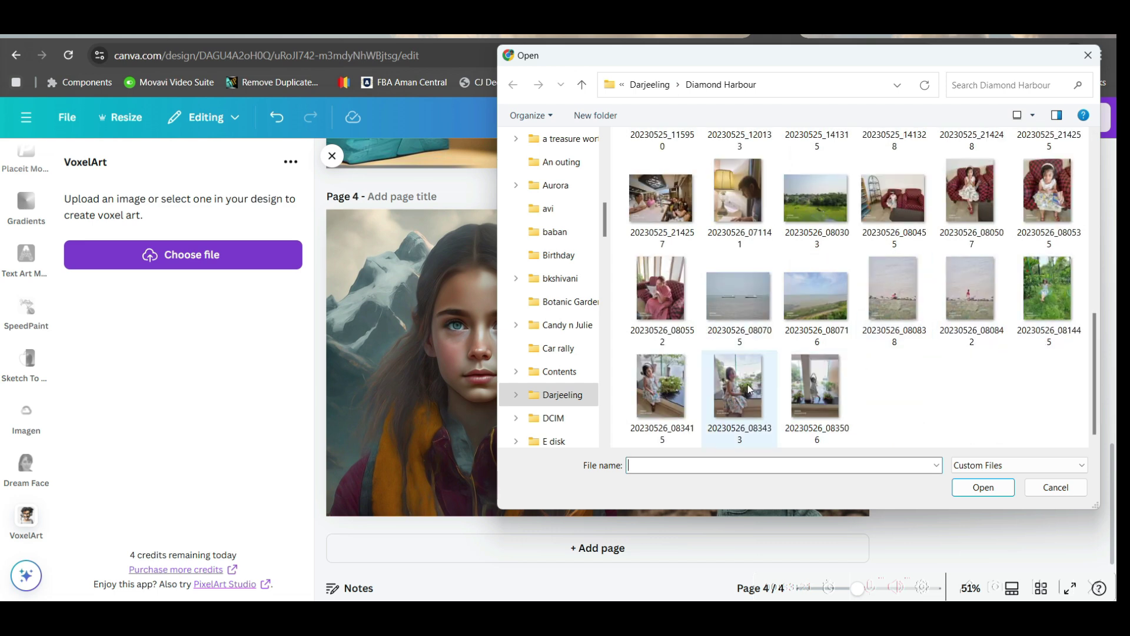
click(660, 392)
click(982, 487)
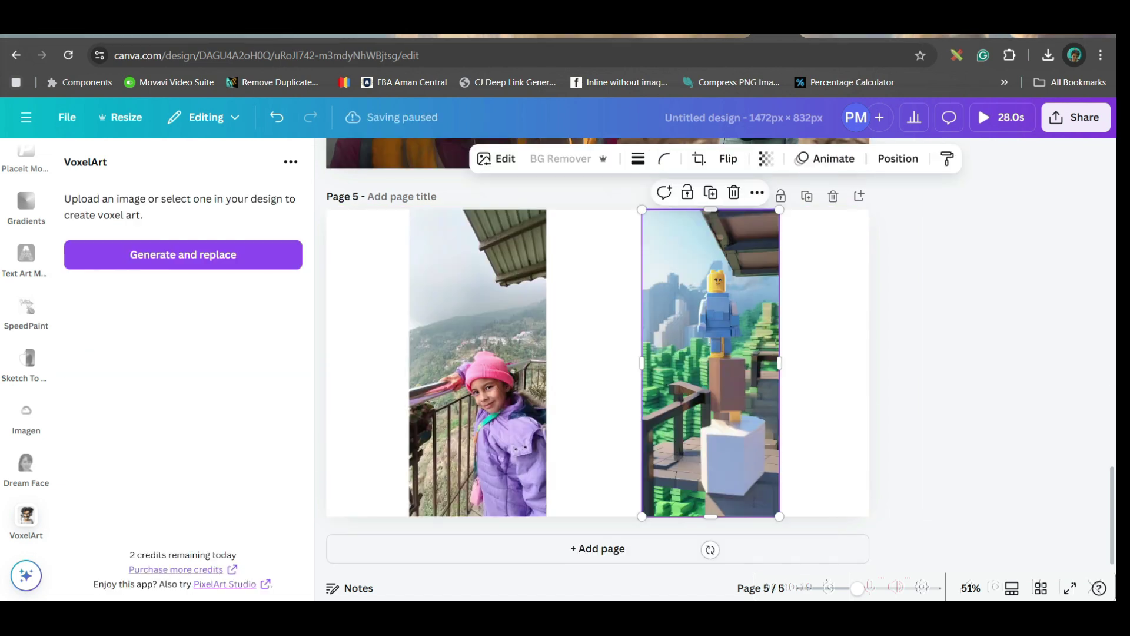
Crop the top of the child's photo to about 372 × 552 and fit it and the cropped voxel picture to the page height.
click(510, 419)
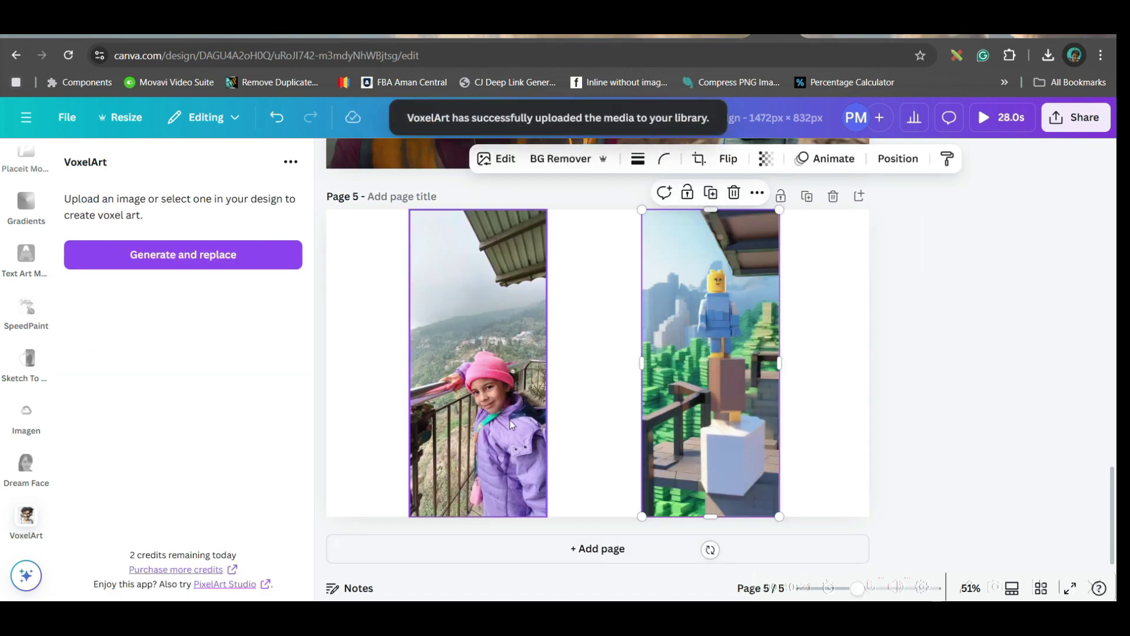
drag(482, 212, 477, 312)
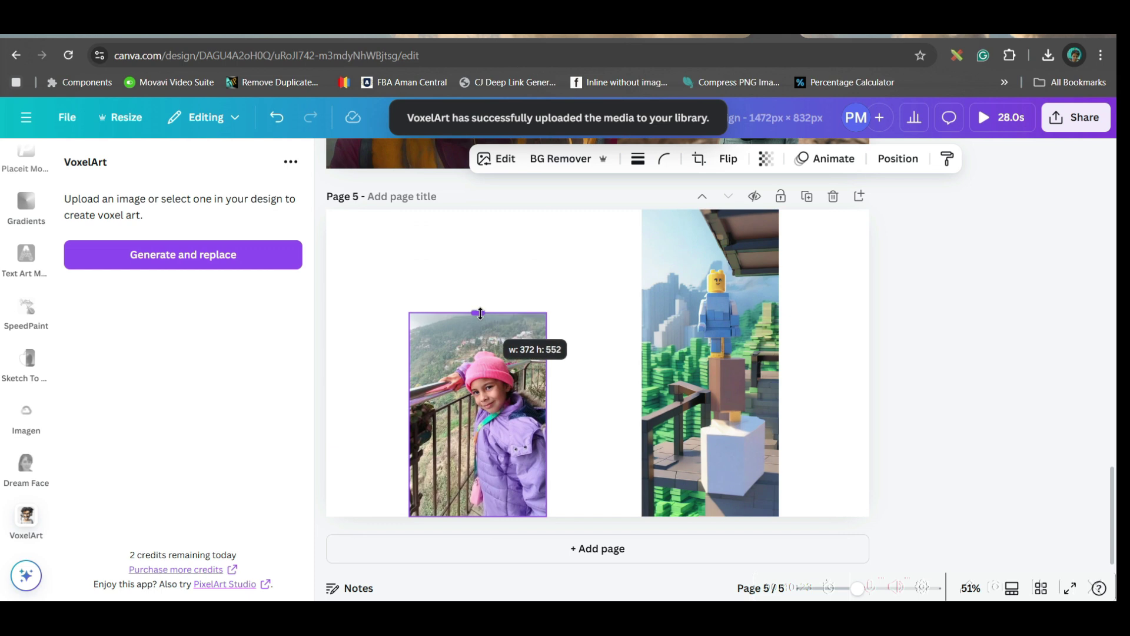
click(727, 380)
key(ctrl+z)
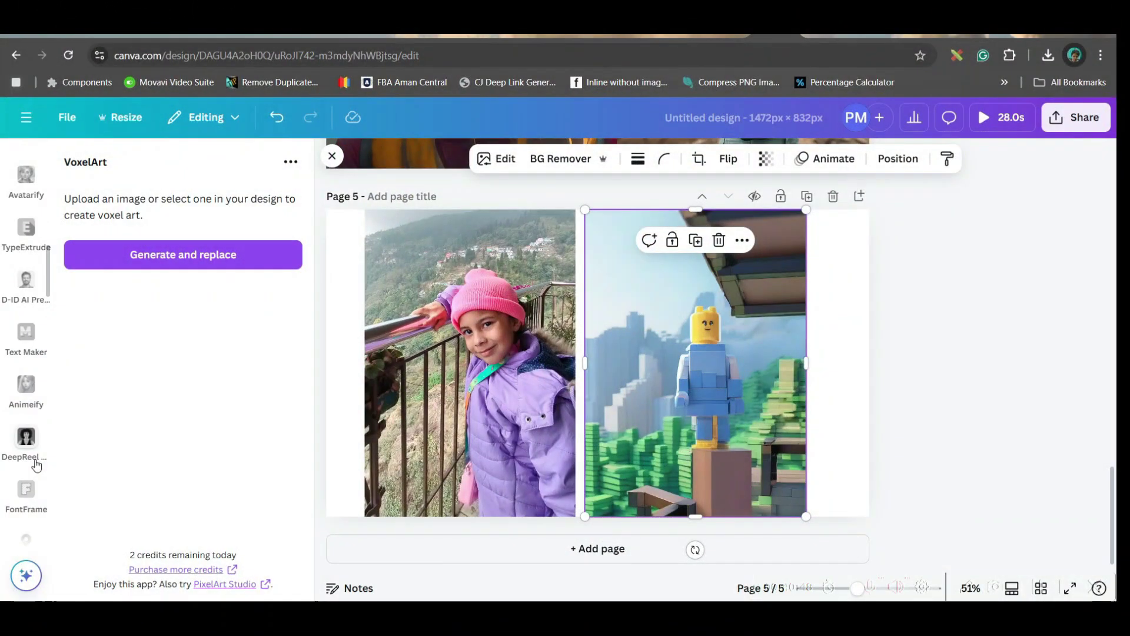
Open the PixelArt Studio app and pixelize a copy of the child's photo on page 5.
scroll(33, 456, up, 5)
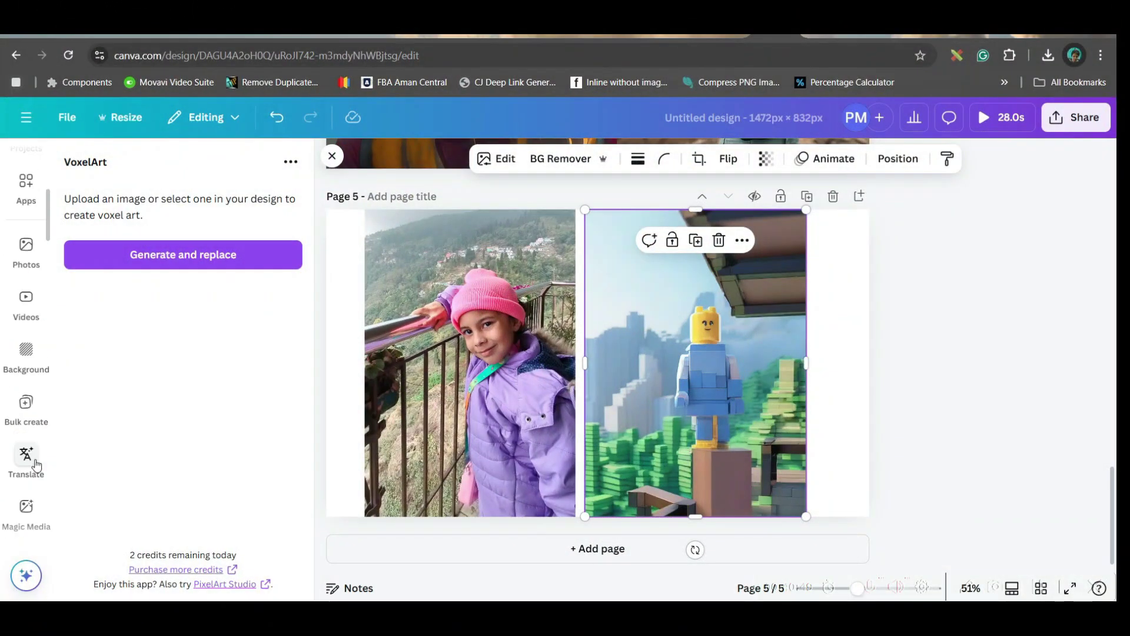
click(26, 182)
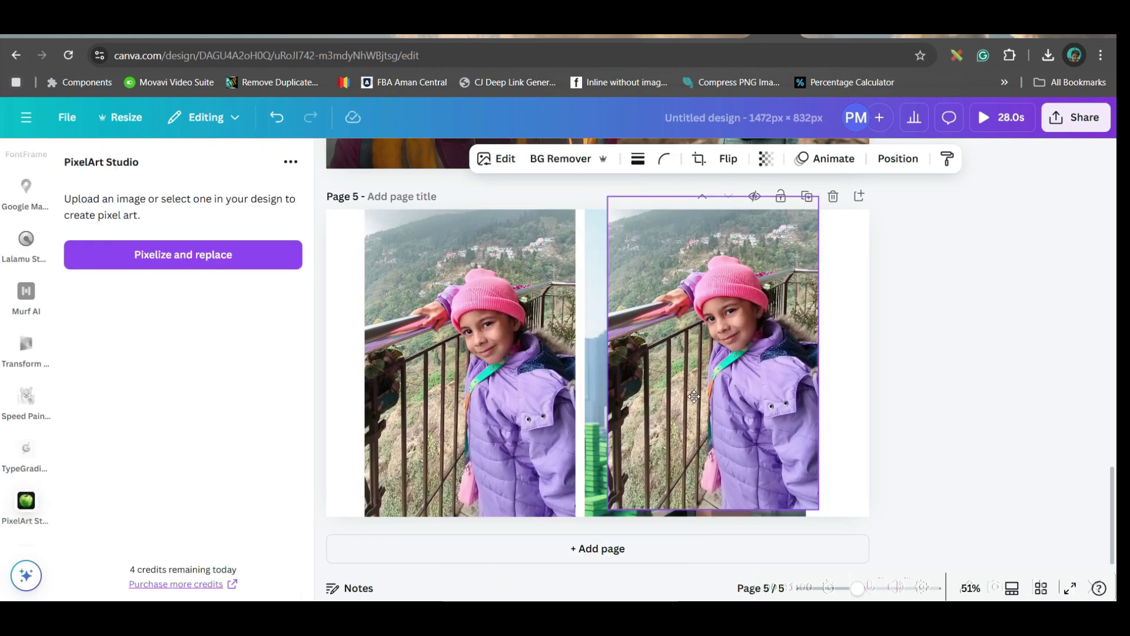
click(153, 261)
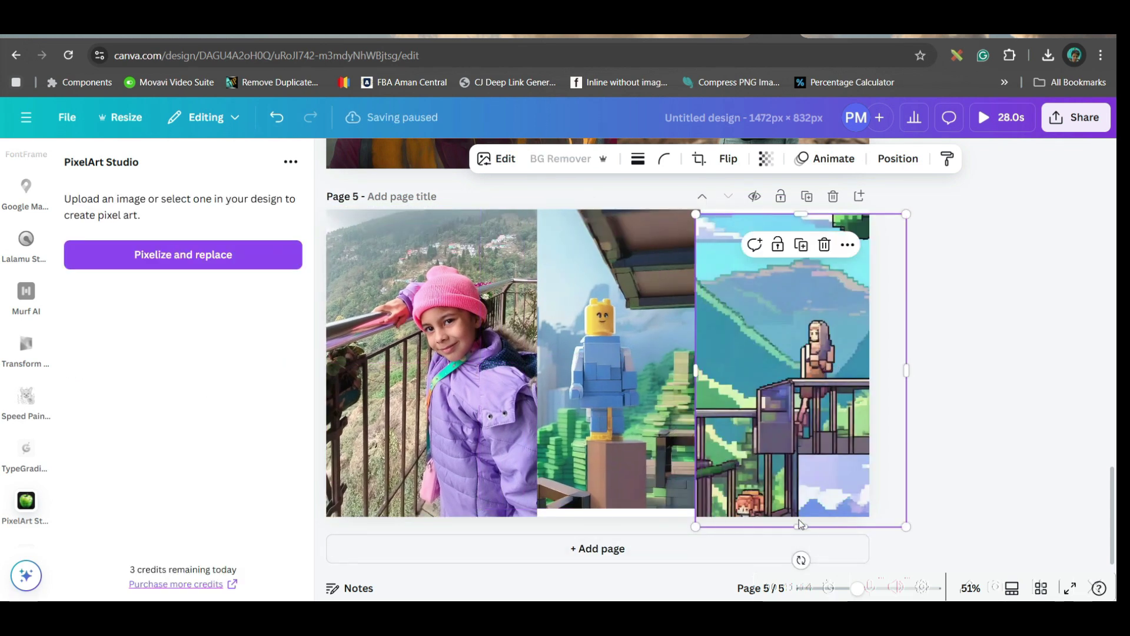
Adjust the pixelated picture's size and position so it fills the remaining space beside the voxel picture on page 5.
drag(799, 523, 813, 480)
drag(824, 377, 793, 411)
drag(773, 491, 767, 539)
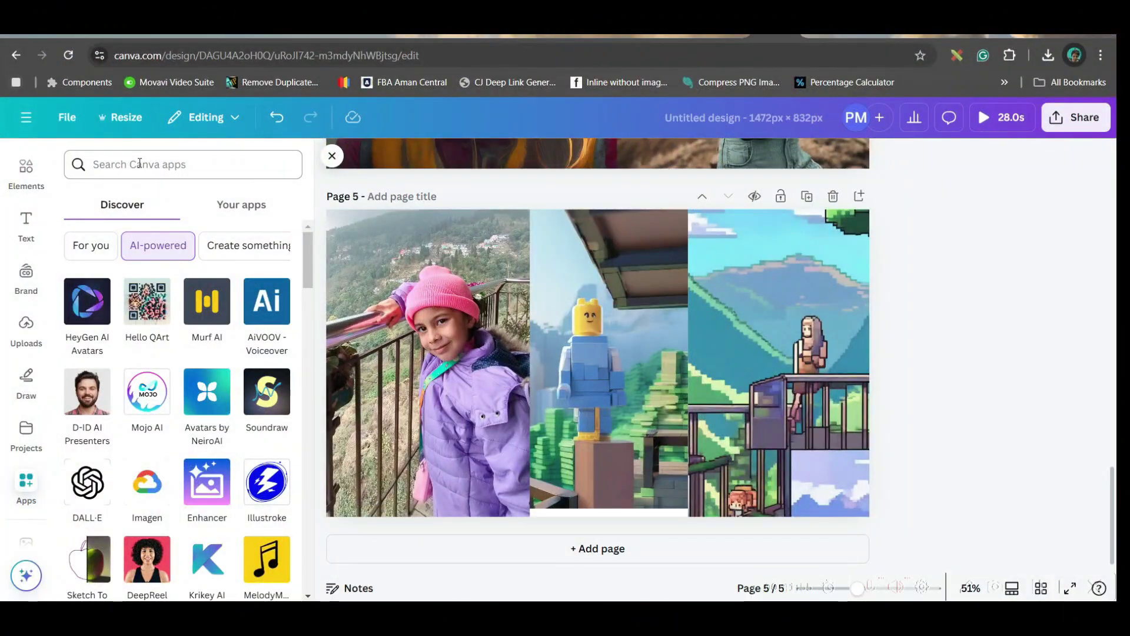
Search the Canva apps for "CaricatureMaker" and open the app.
click(139, 163)
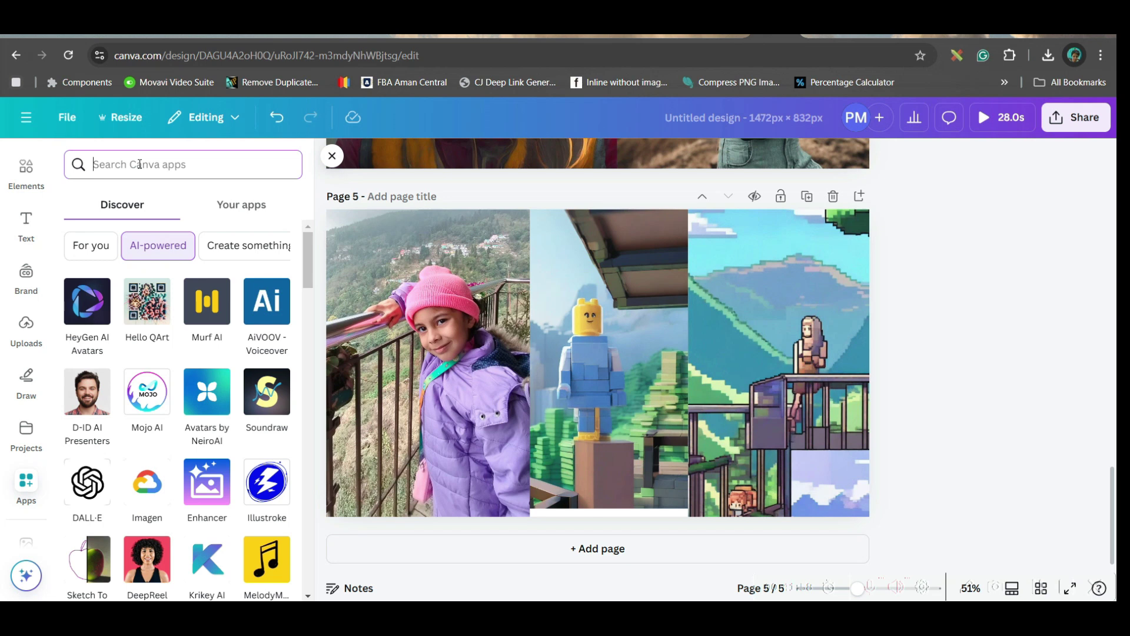
text(Caric)
click(131, 224)
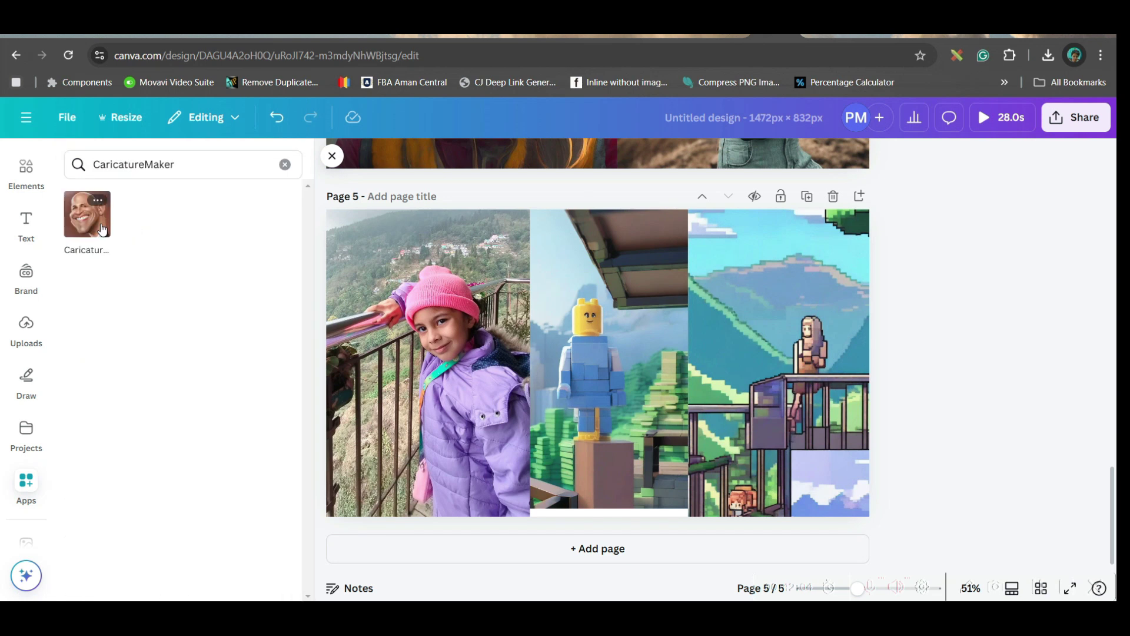
click(101, 228)
click(182, 536)
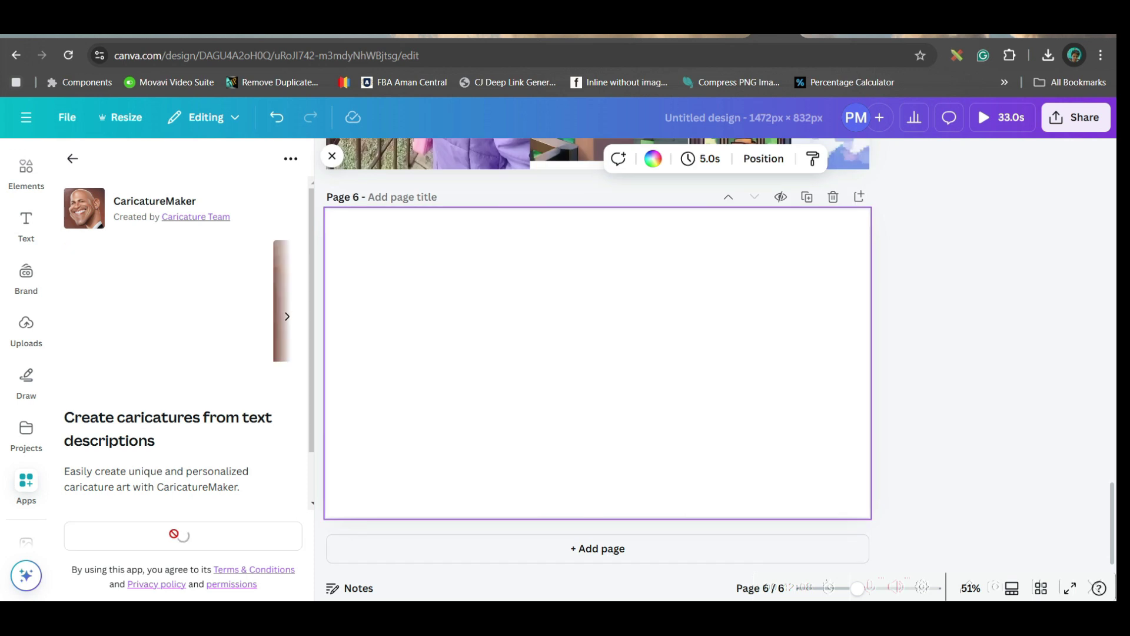
Generate a caricature described as "Elon Mask with Cowhat and Big Nose, and a Big Black Grasses" and scale the picture to page 6's full height.
click(135, 240)
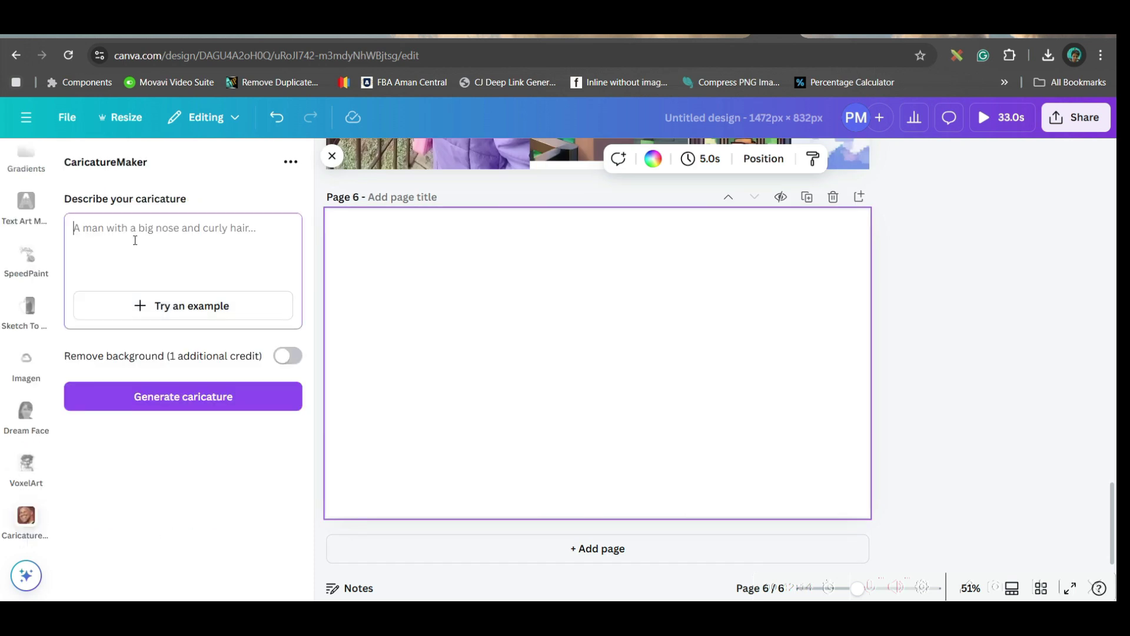
text(Elon Mask with Cowhat and Big Nose, and a Big Black Grasses)
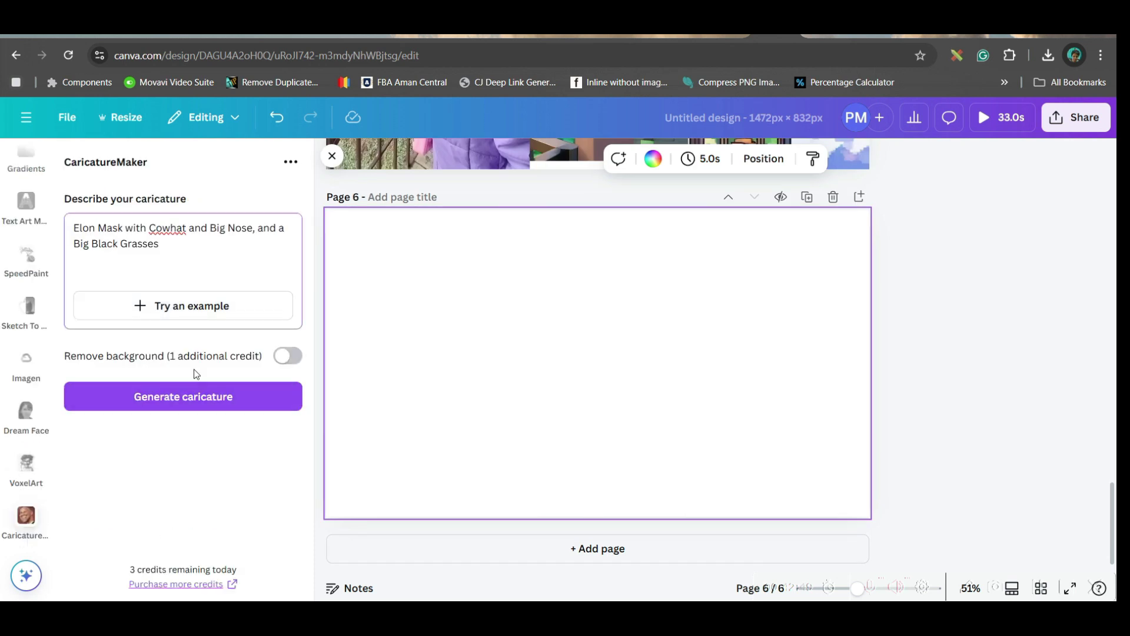
click(238, 390)
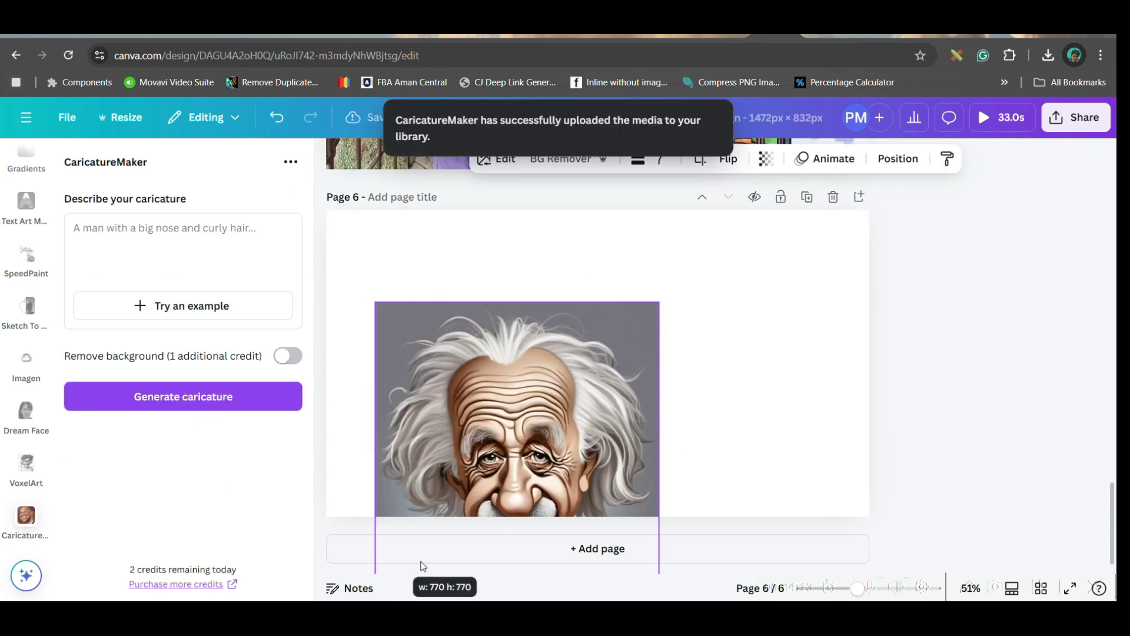
drag(552, 426, 505, 346)
drag(608, 494, 623, 523)
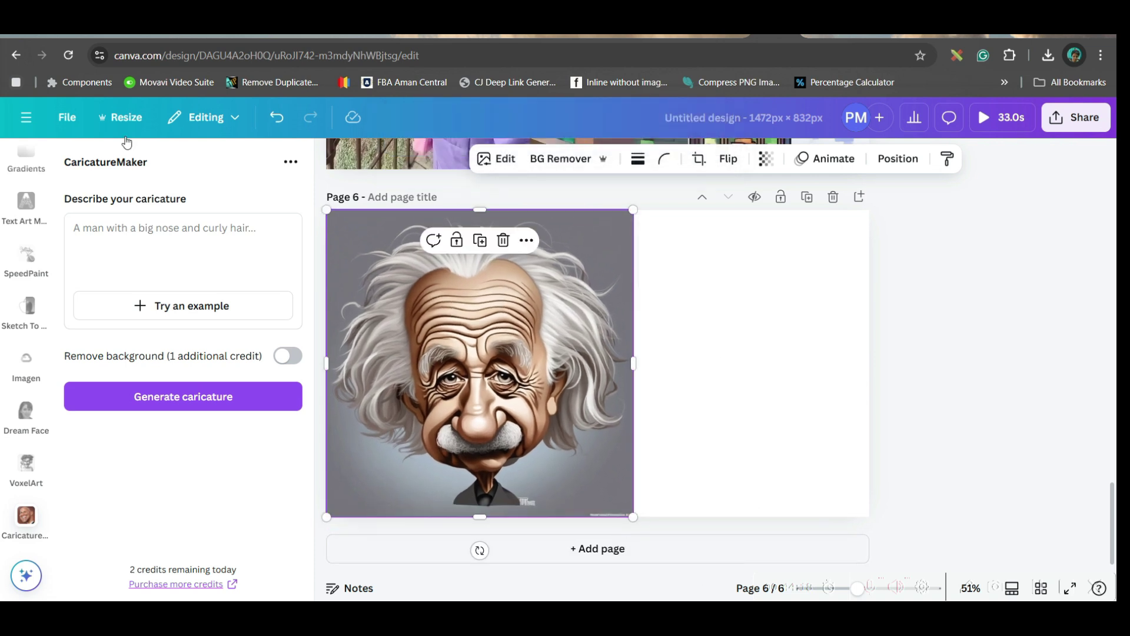
Generate a second caricature from an example description on a new page 7, and centre the first caricature on page 6.
click(150, 309)
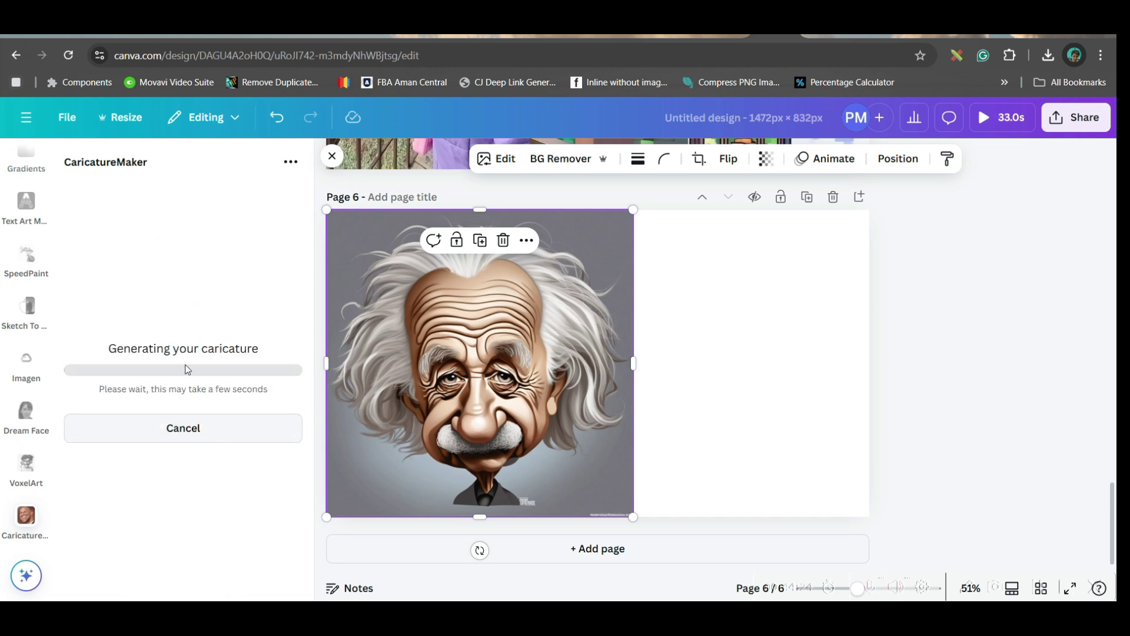
click(783, 356)
drag(513, 415, 638, 415)
click(702, 550)
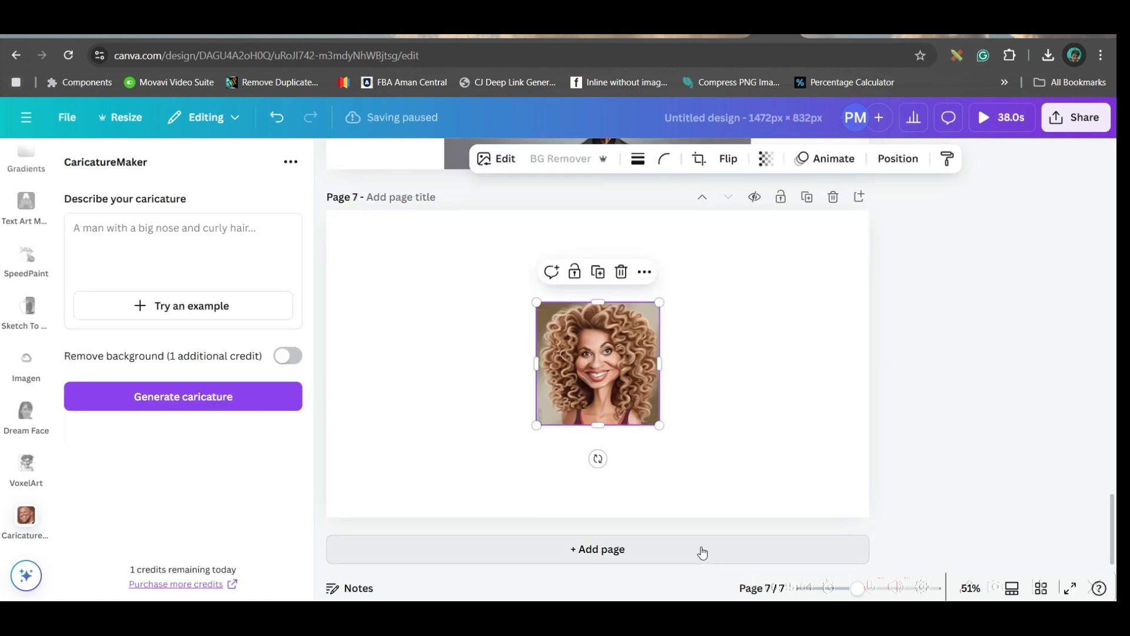
Enlarge the curly-haired woman's caricature to the full height of page 7.
drag(659, 304, 786, 177)
drag(537, 426, 460, 499)
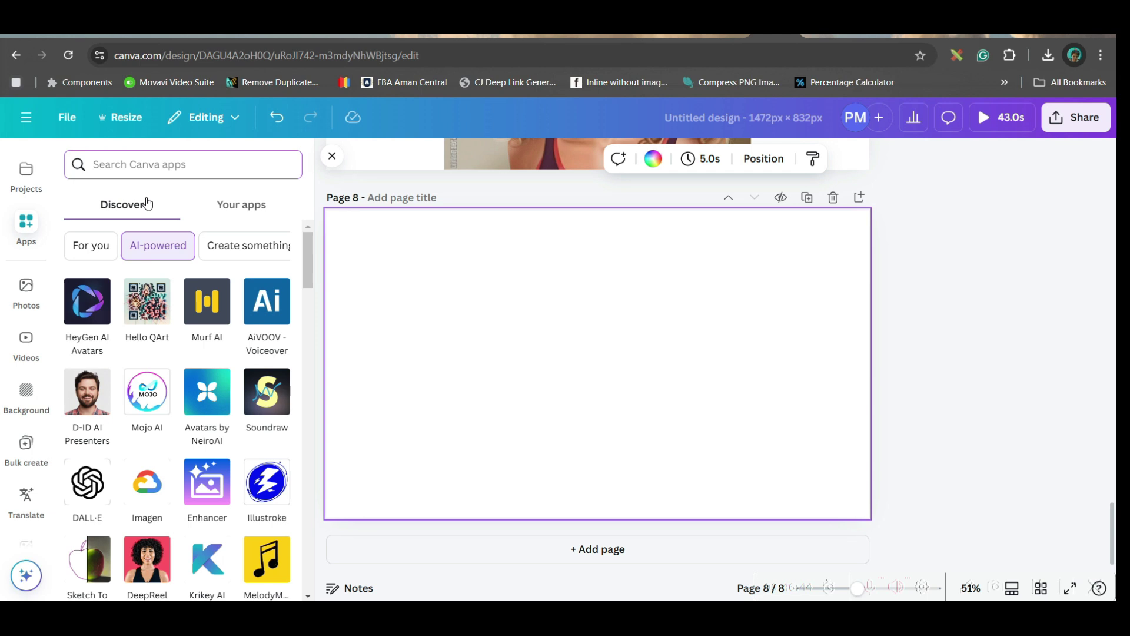
Find the Colorize app and use it to colorize the black-and-white photo of Albert Einstein on page 8.
text(Colorize)
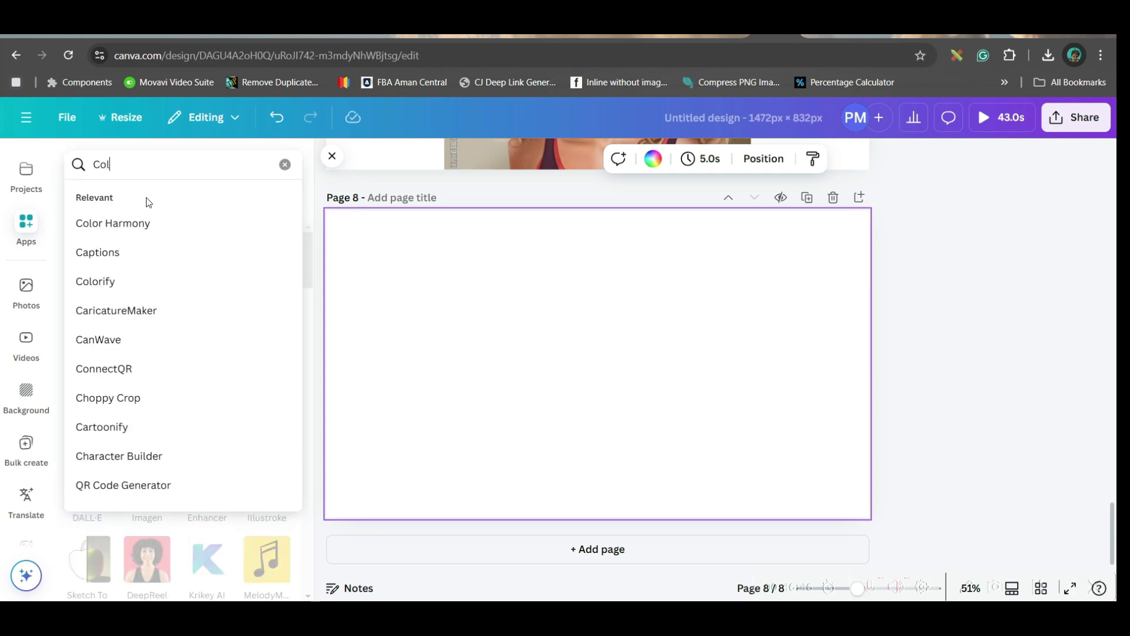
click(120, 316)
click(86, 219)
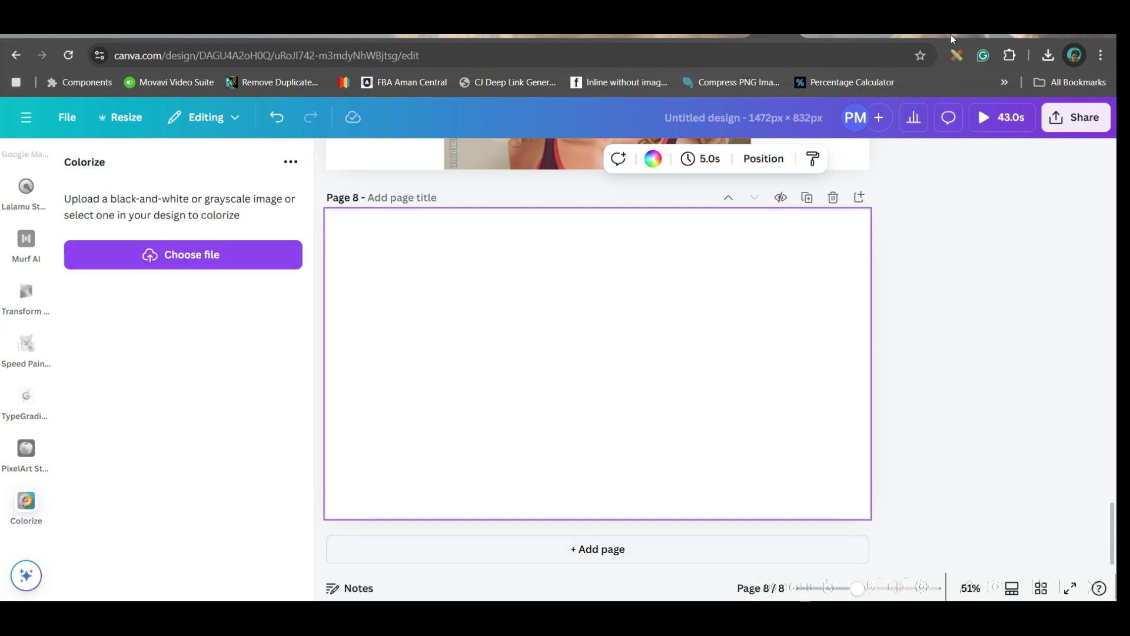
click(969, 34)
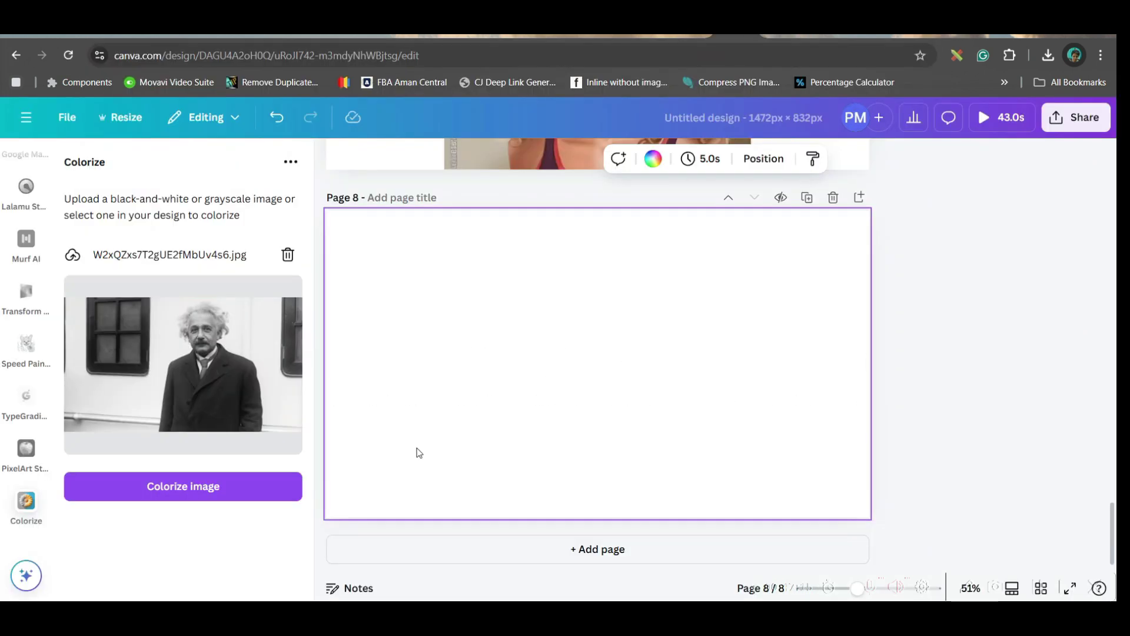
click(186, 498)
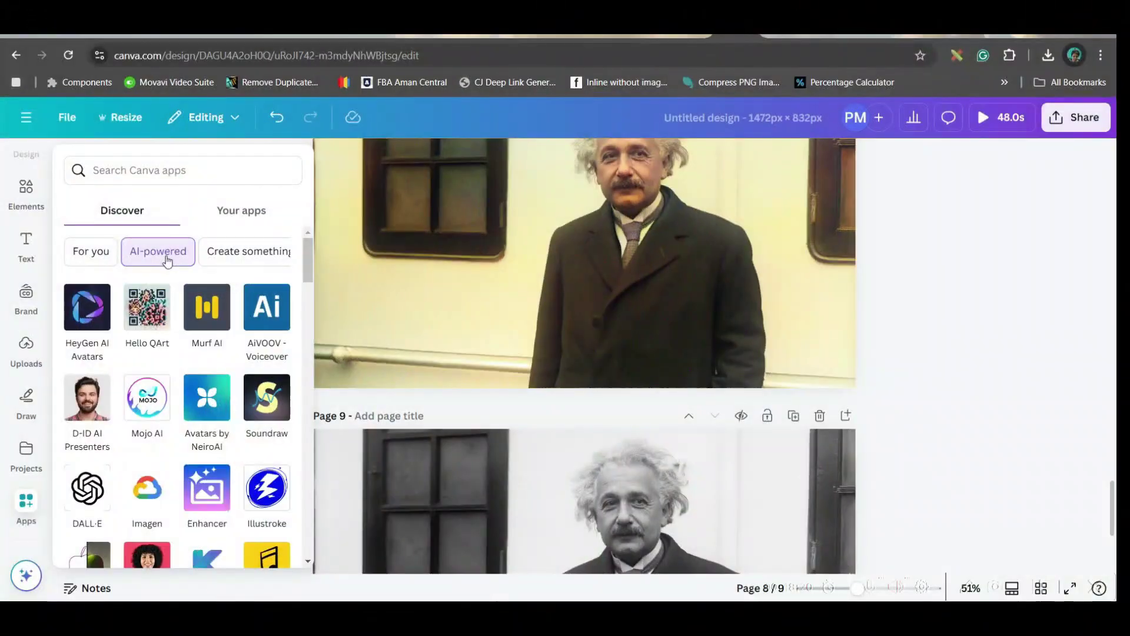
Search the Canva apps for "Text Maker" and open the app.
click(142, 170)
text(Text Maker)
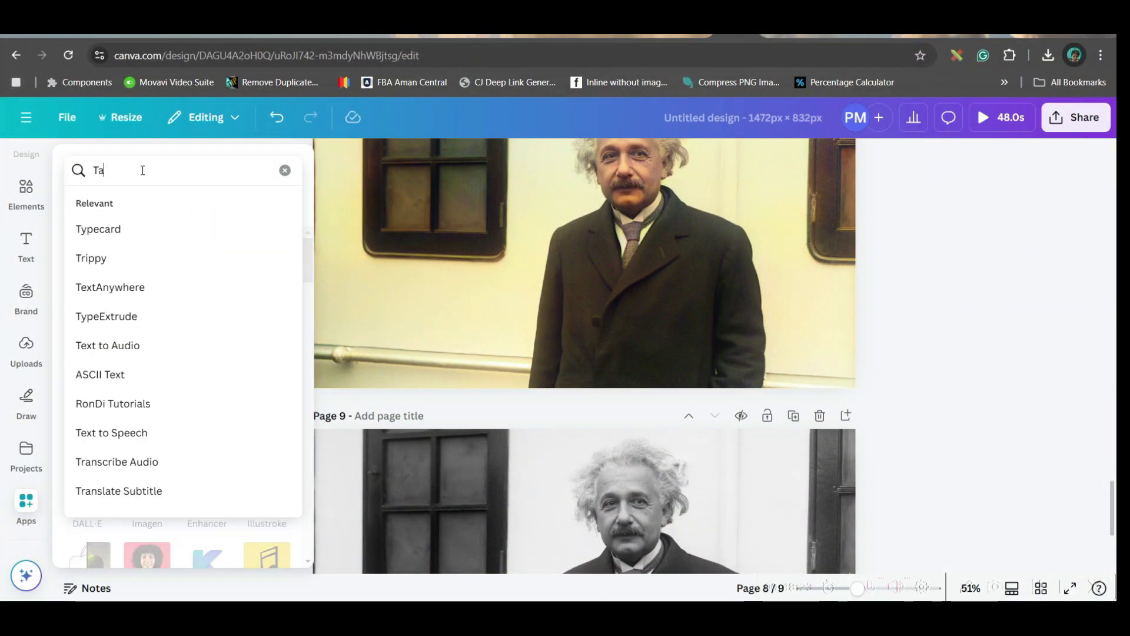
click(130, 227)
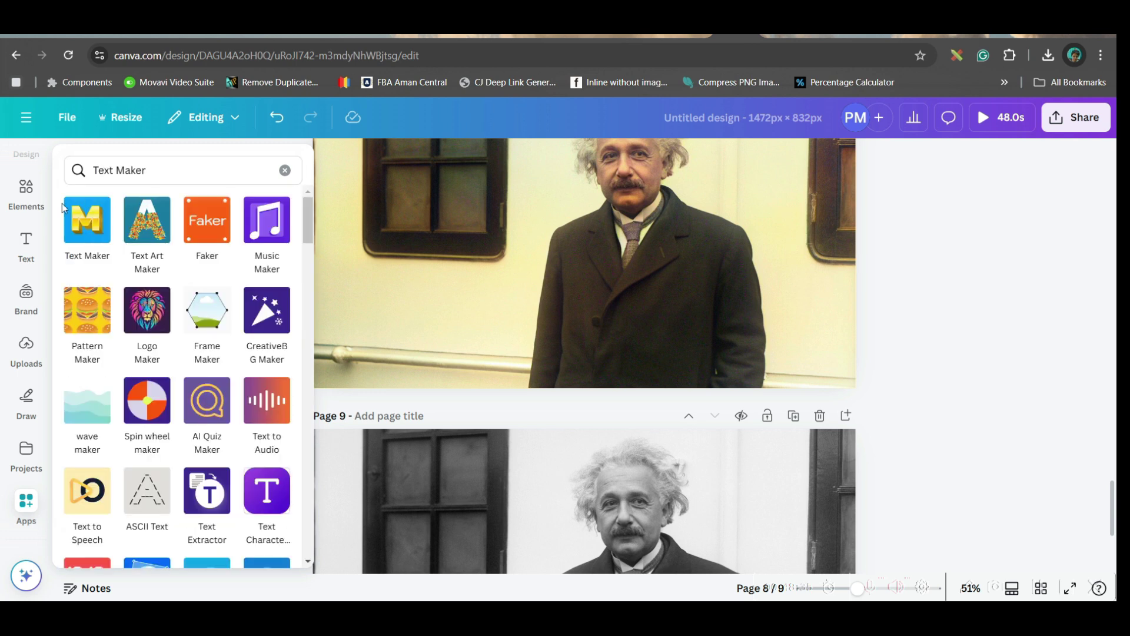
click(79, 225)
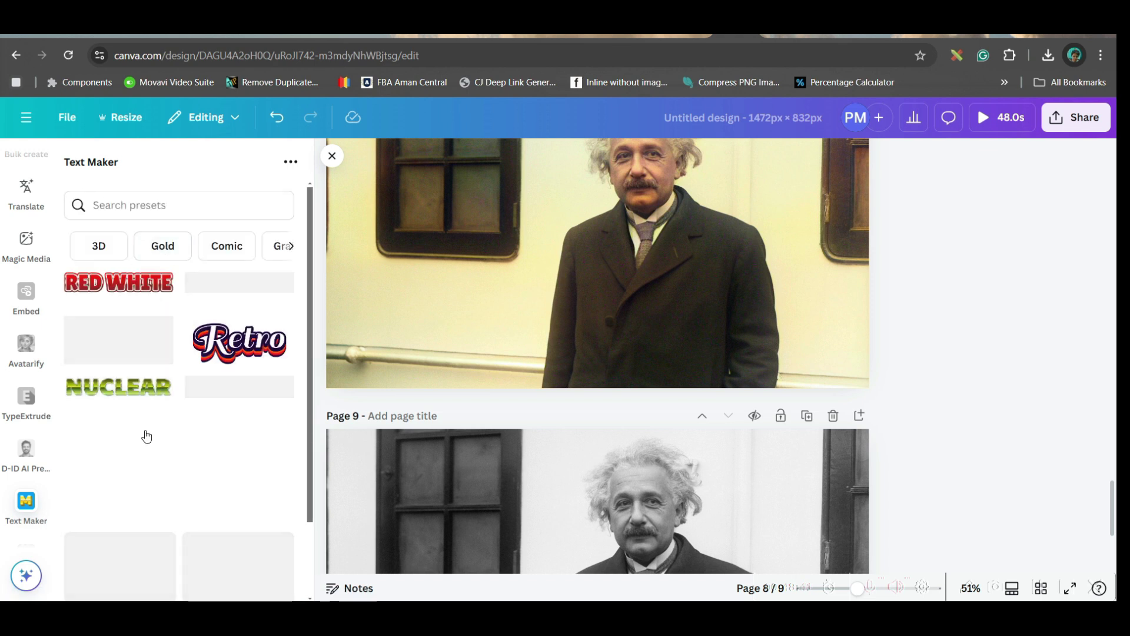
Choose the Street Art text preset and change its wording to "Albert Einstein".
scroll(254, 489, down, 5)
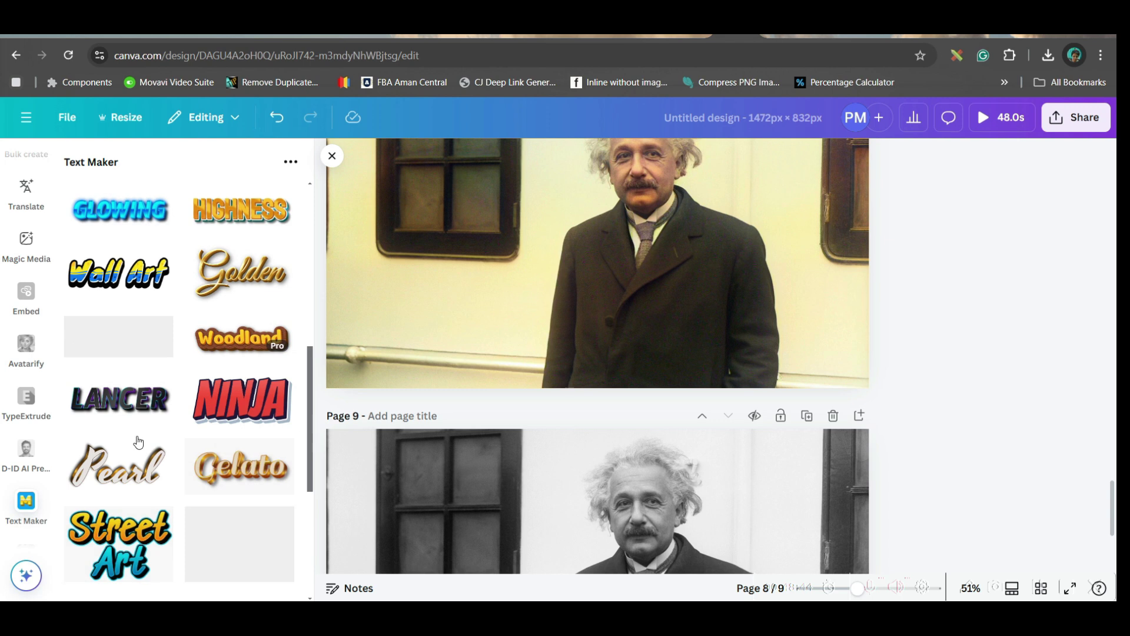
scroll(245, 500, down, 1)
scroll(245, 501, down, 3)
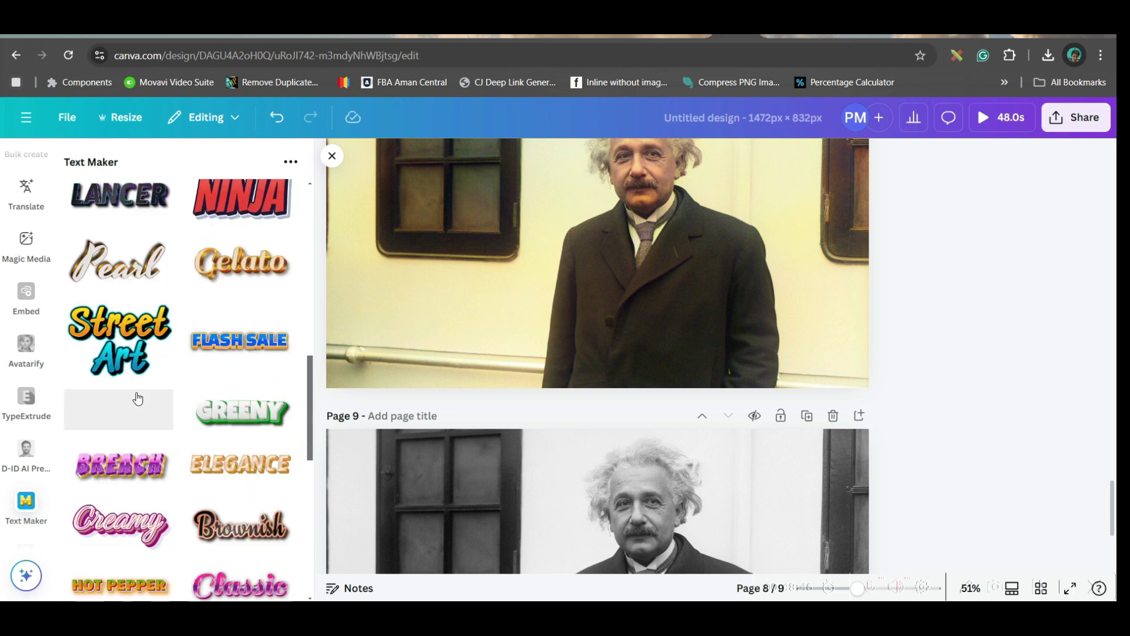
click(128, 350)
drag(74, 201, 114, 222)
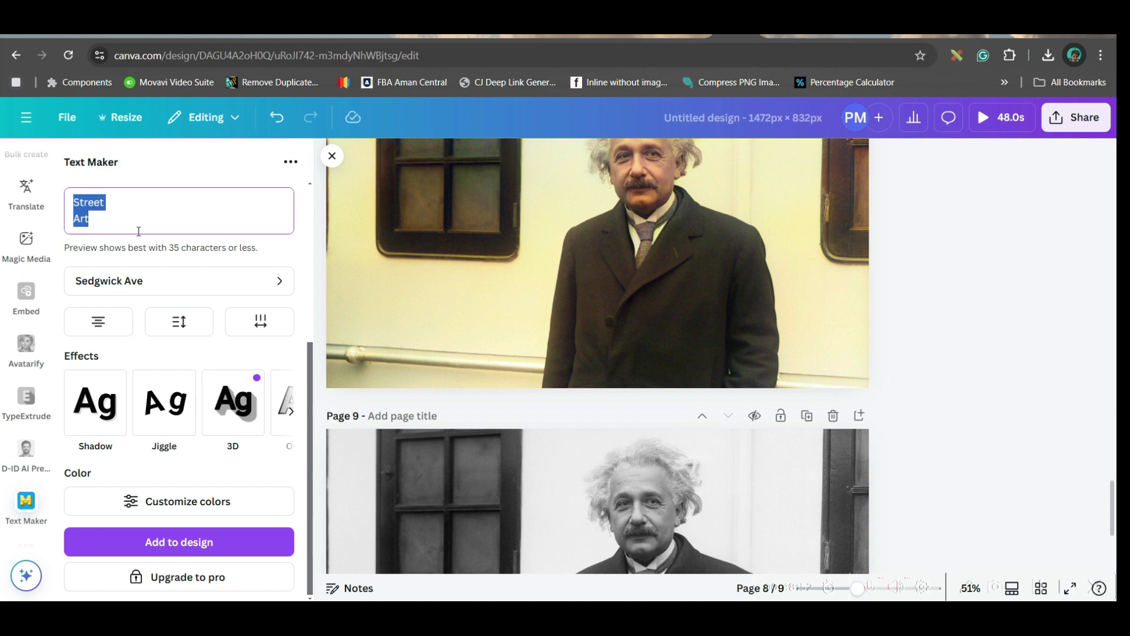
text(albert einstein)
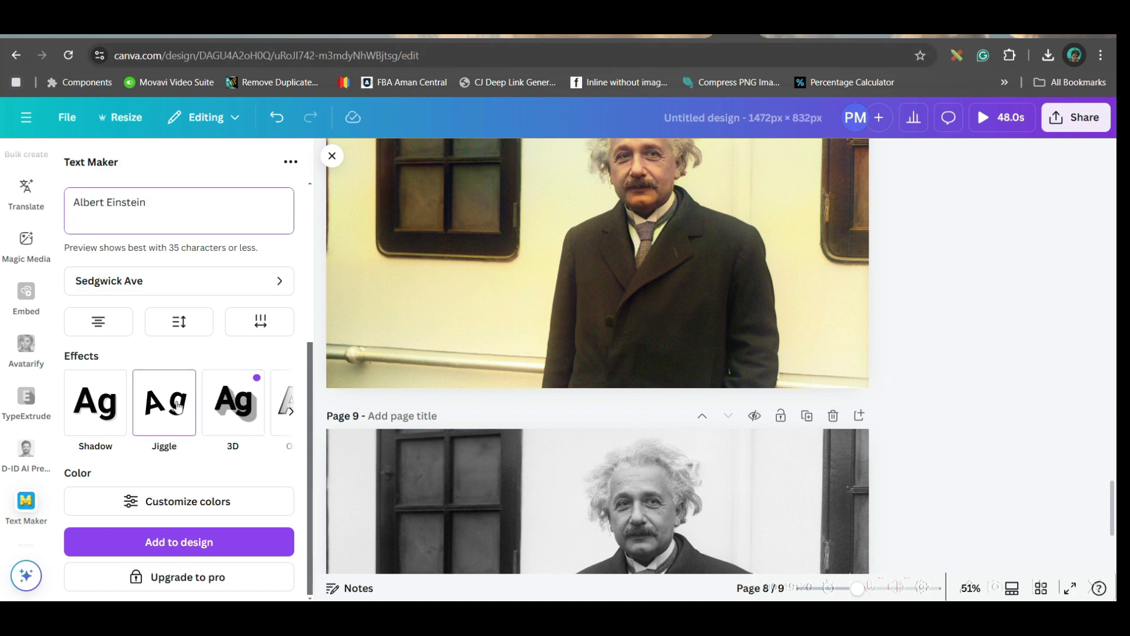
Enable the Jiggle effect on the "Albert Einstein" text and set its angle to 3.
click(178, 404)
click(286, 442)
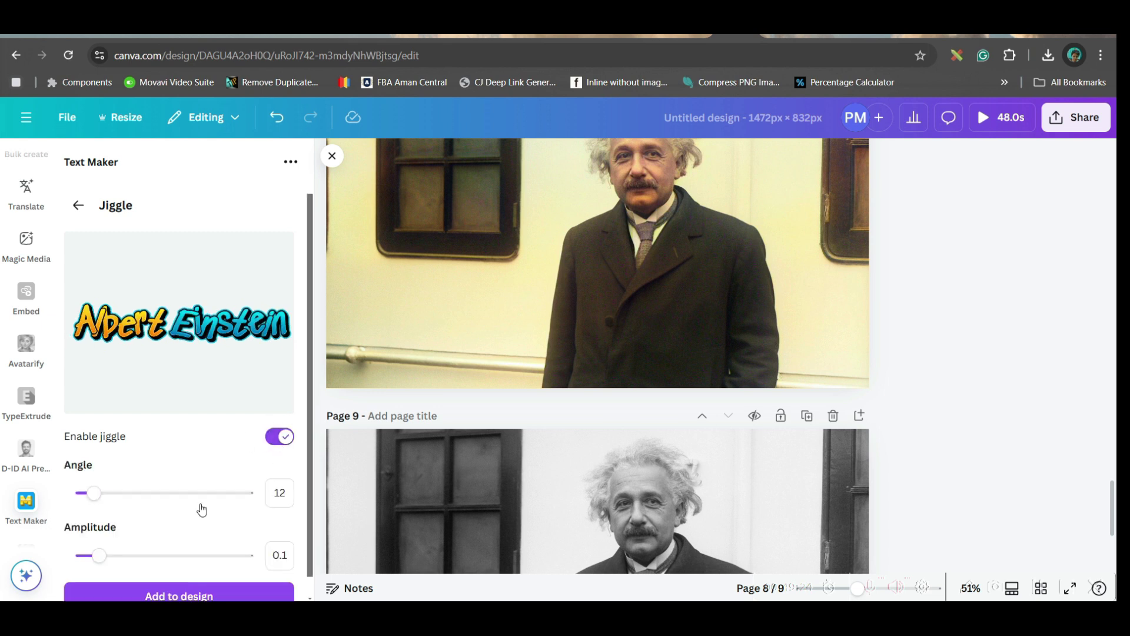
scroll(188, 495, down, 1)
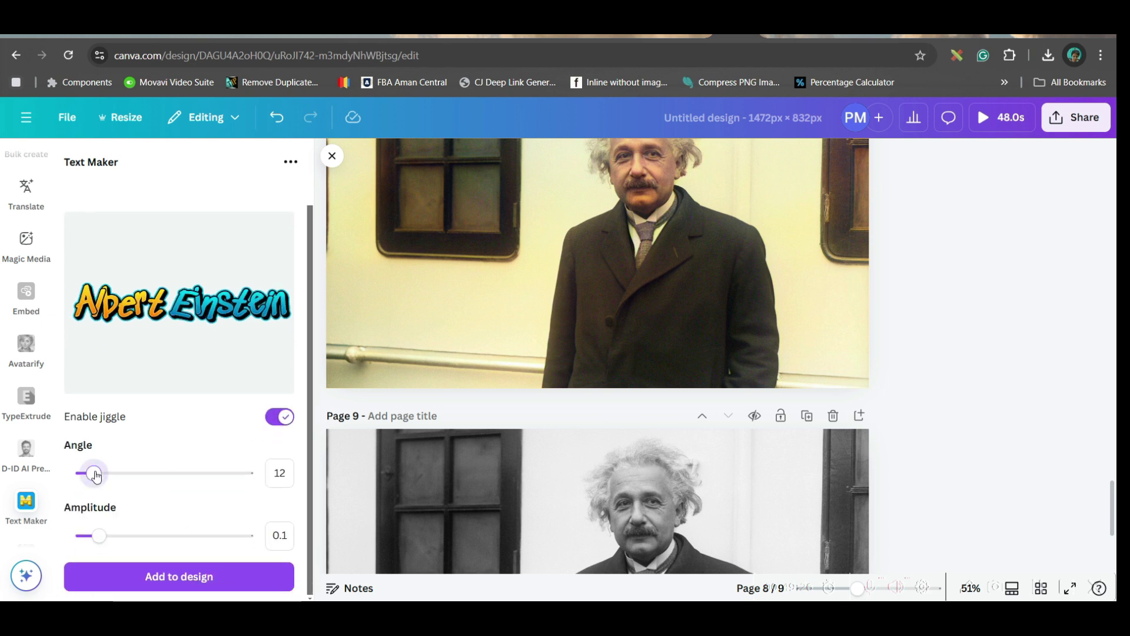
drag(96, 475, 87, 473)
click(289, 472)
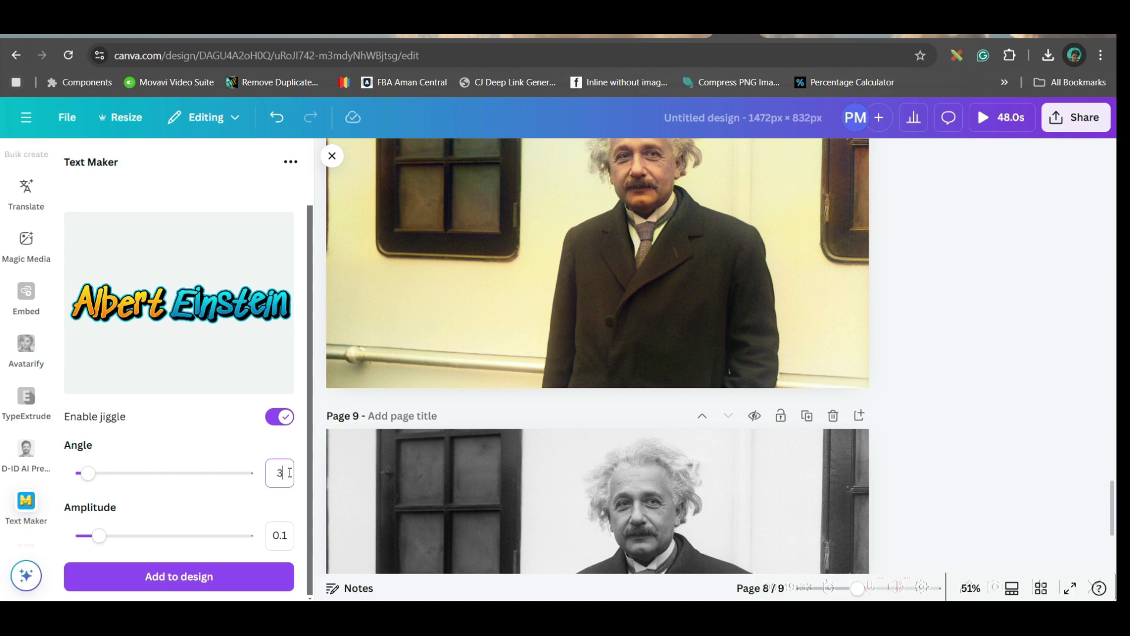
text(3)
Add the "Albert Einstein" text to page 8 at Medium quality and enlarge it across the bottom of the photo.
click(179, 577)
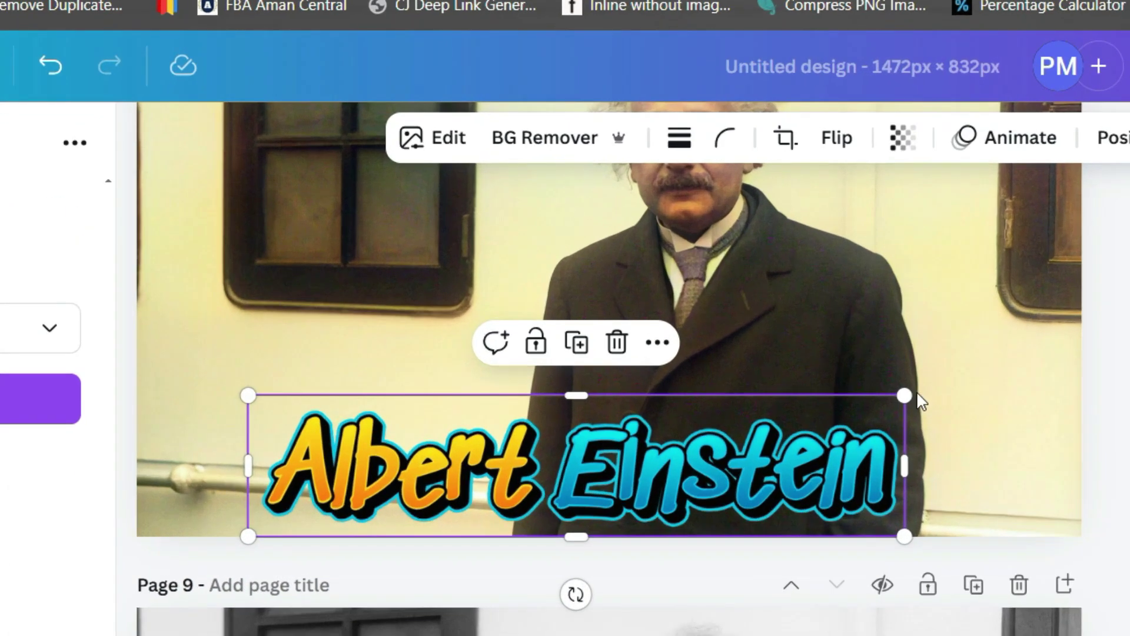
drag(907, 397, 1054, 364)
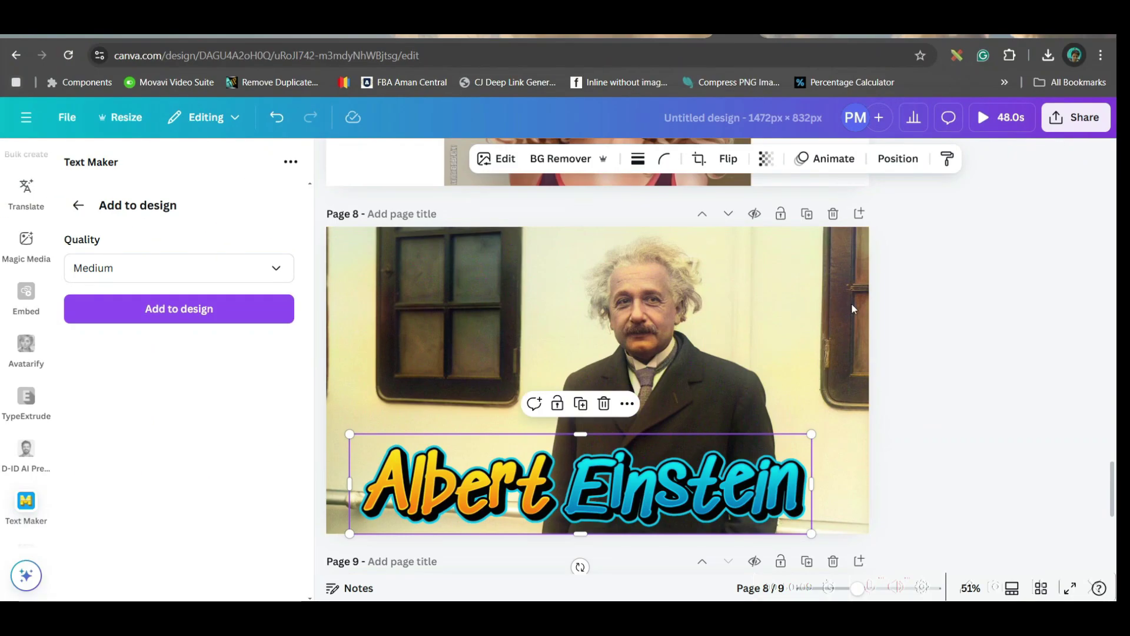
drag(812, 434, 770, 443)
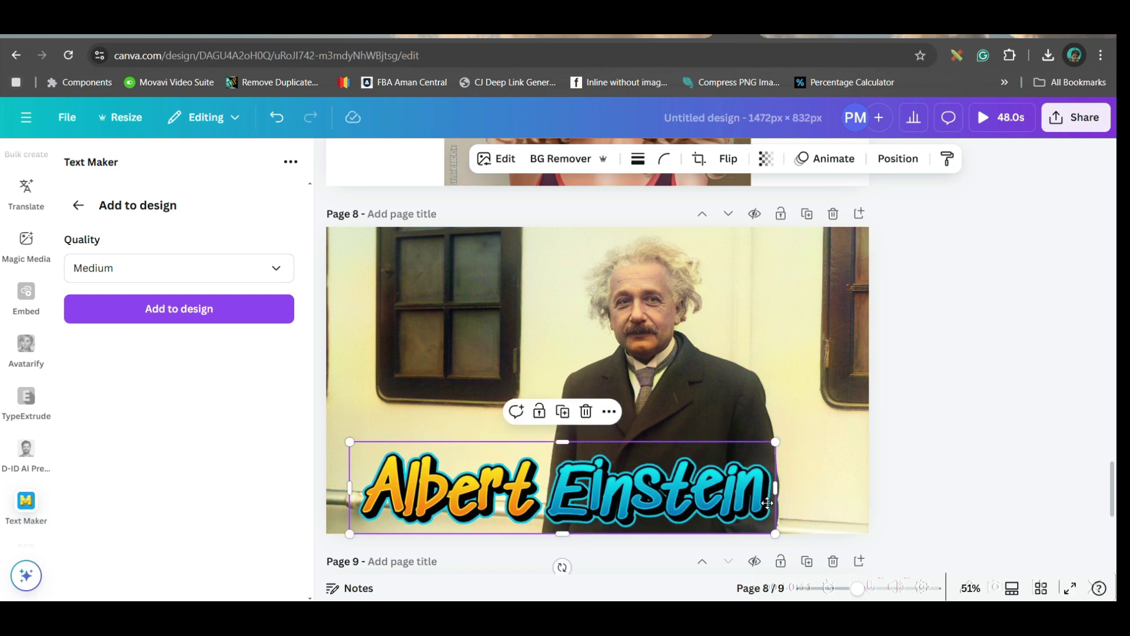
key(Escape)
Return to the text presets and apply the White preset to the "Albert Einstein" wording.
click(78, 205)
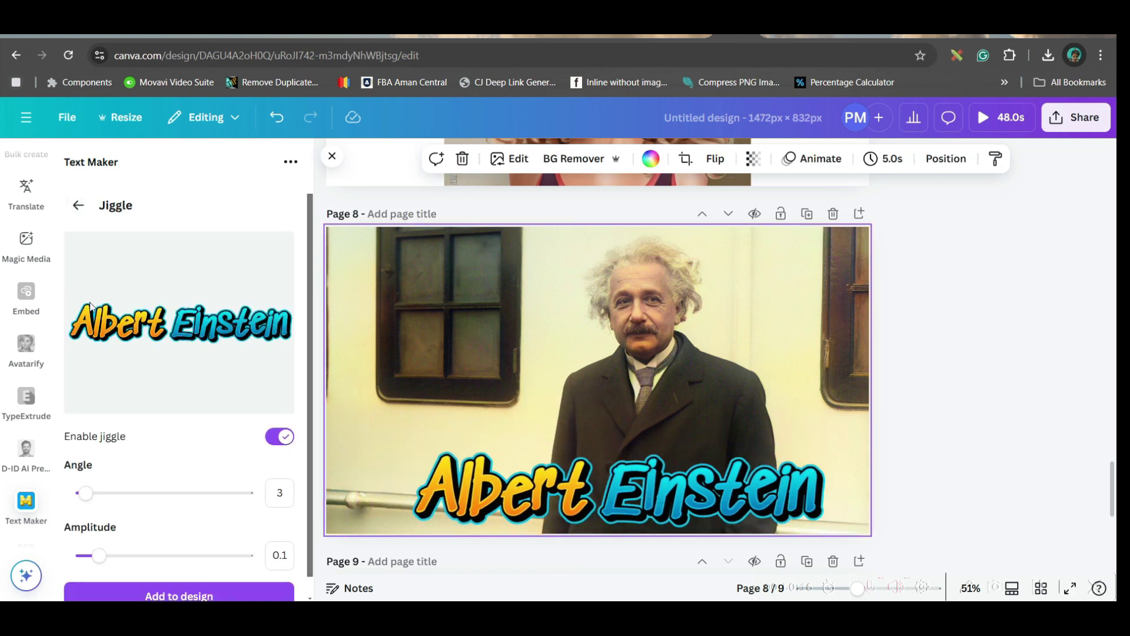
click(75, 206)
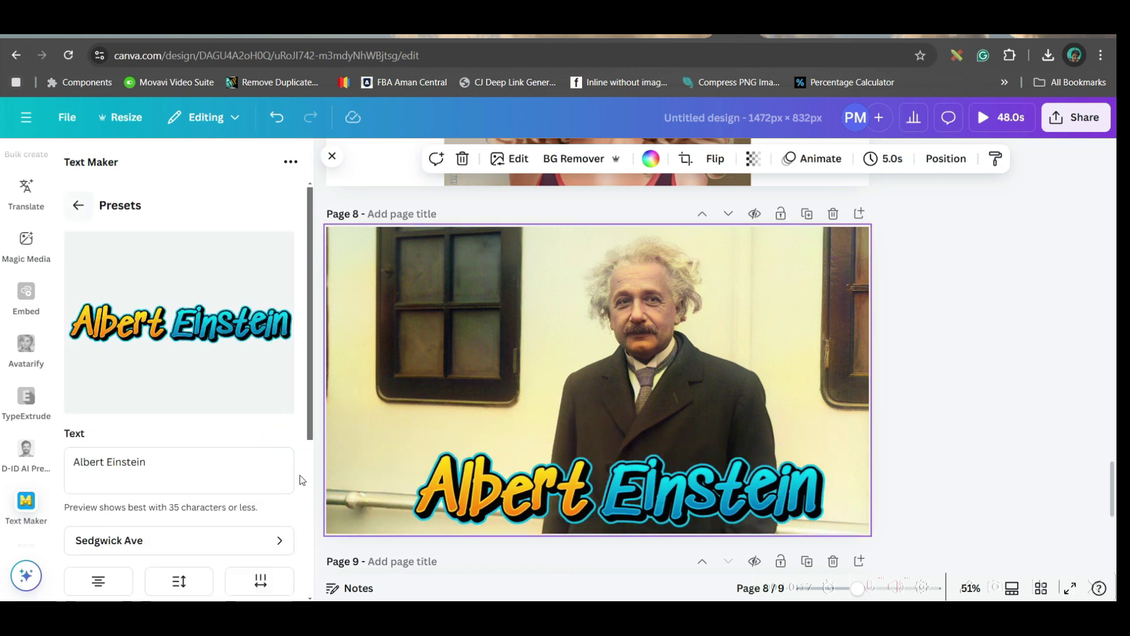
click(79, 205)
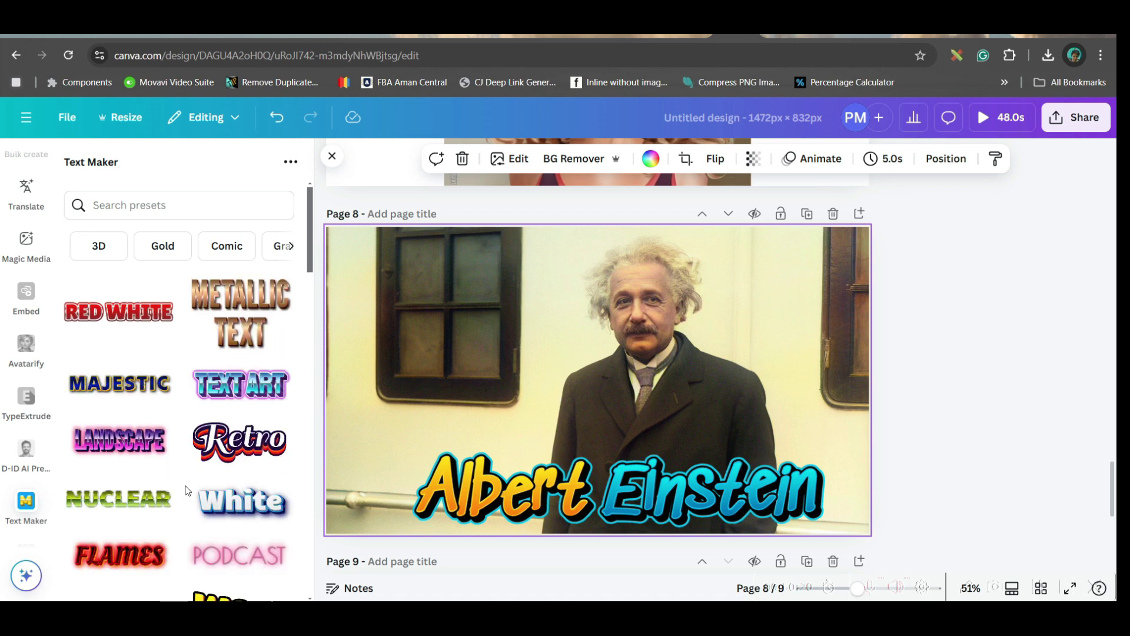
click(239, 504)
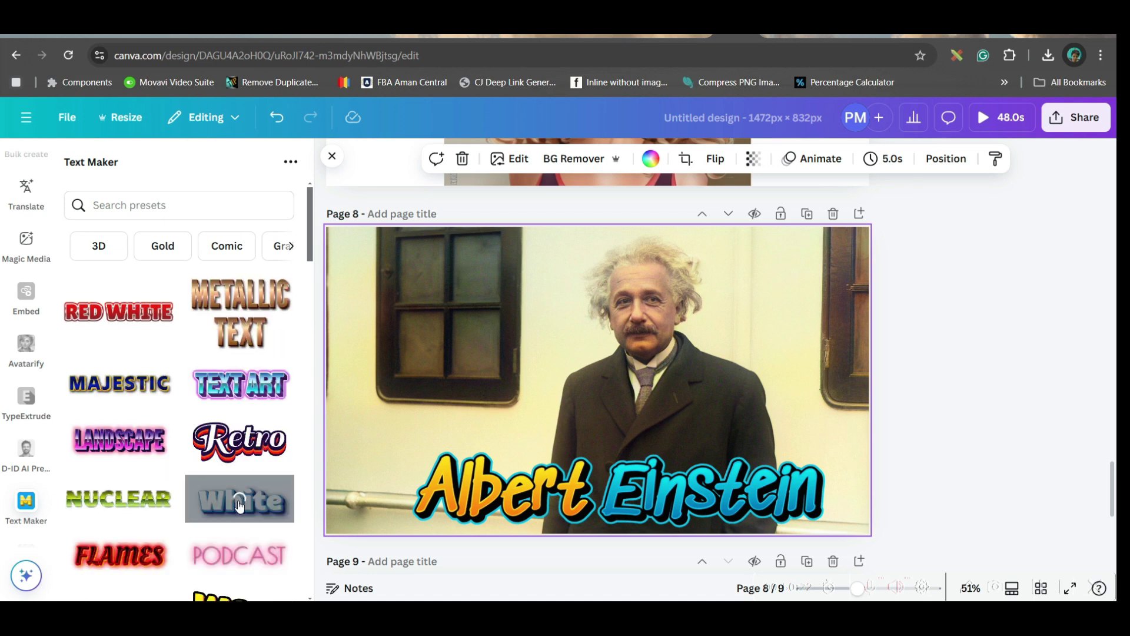
scroll(210, 415, down, 6)
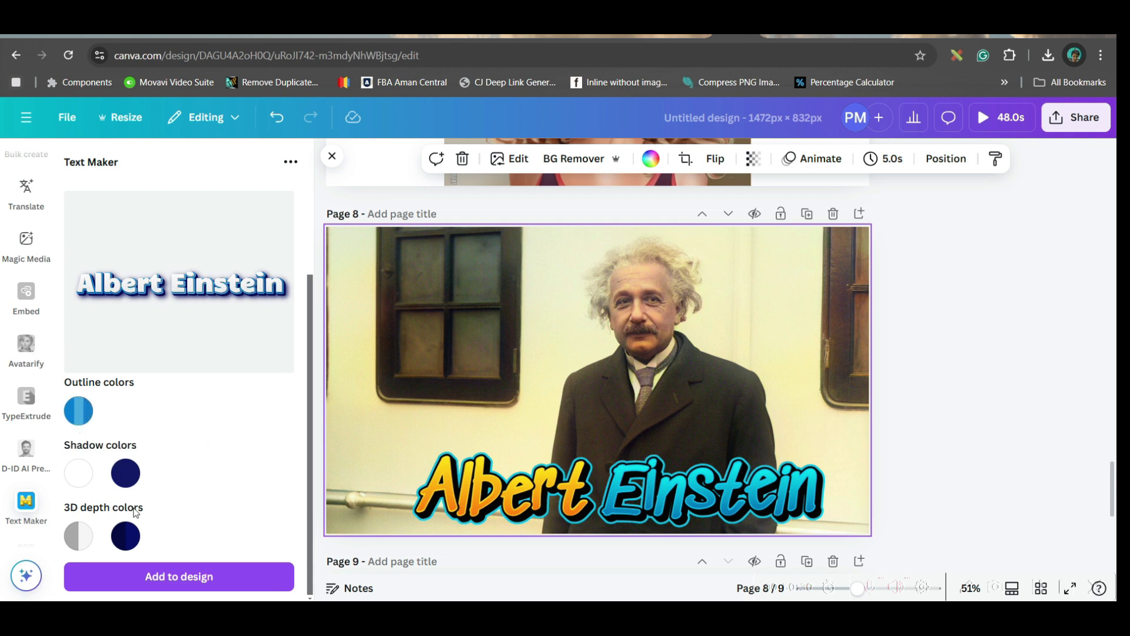
Add the white "Albert Einstein" text to page 8 at Medium quality.
click(215, 577)
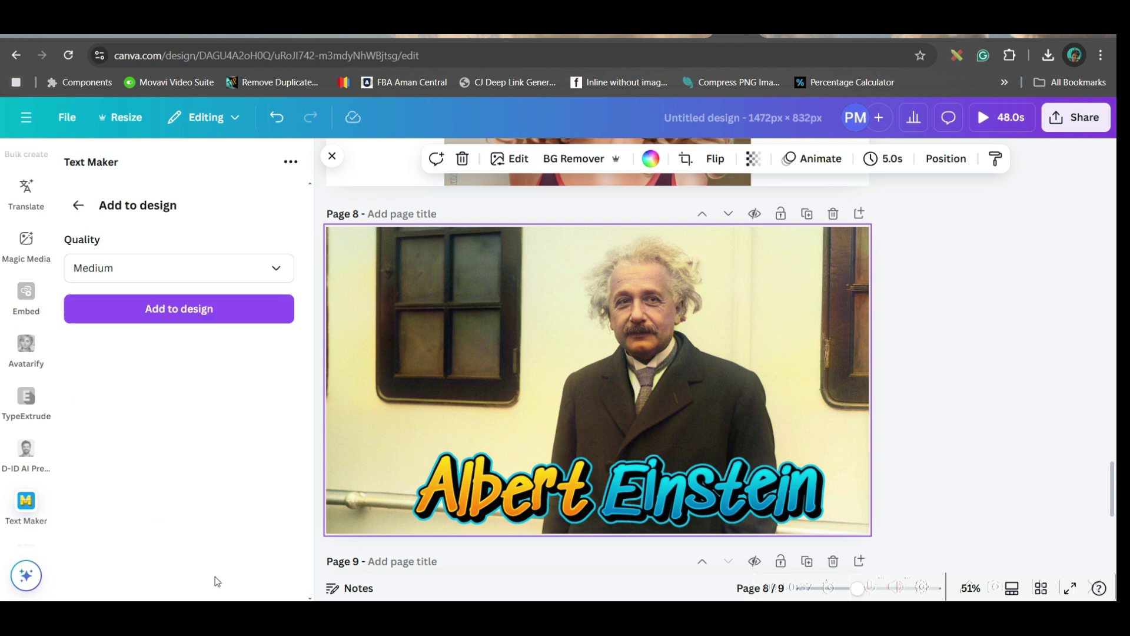
click(111, 268)
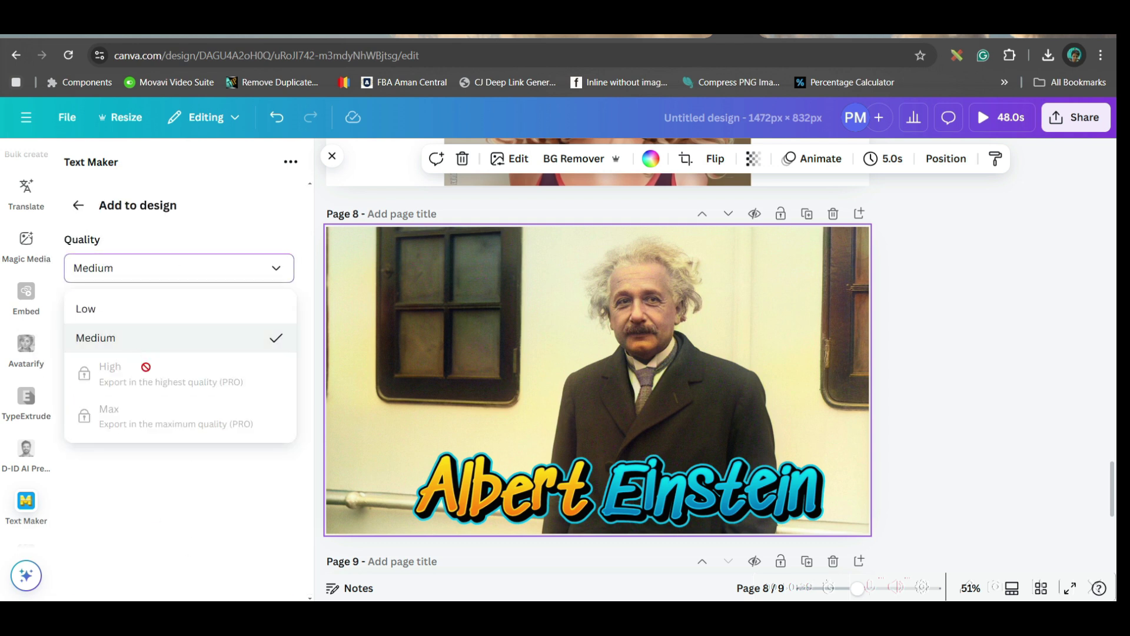
click(213, 276)
click(179, 309)
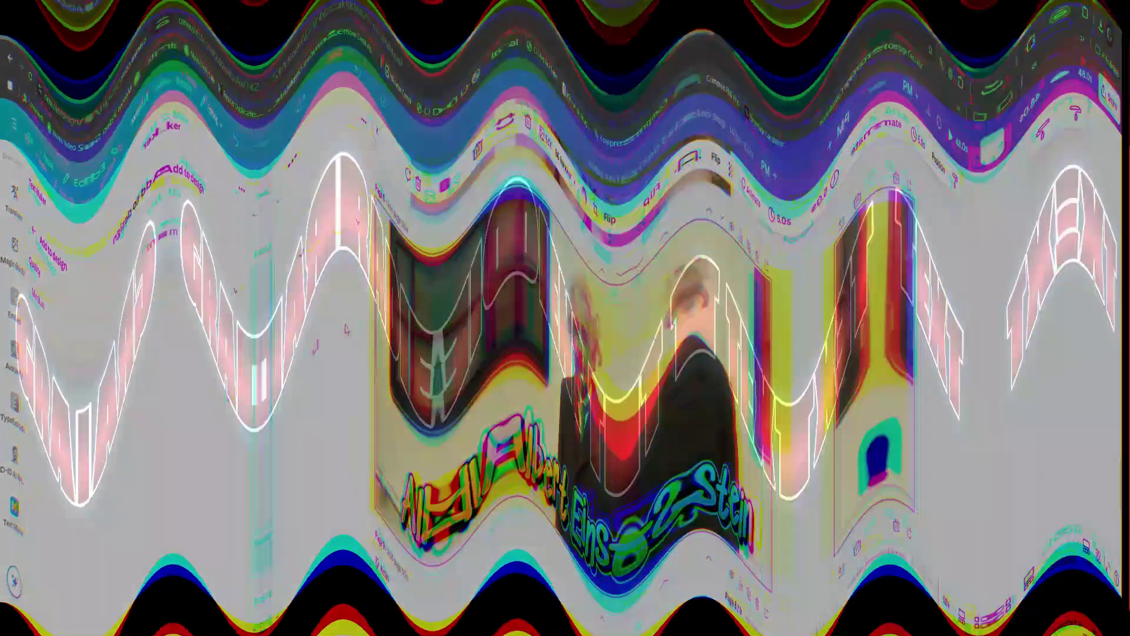
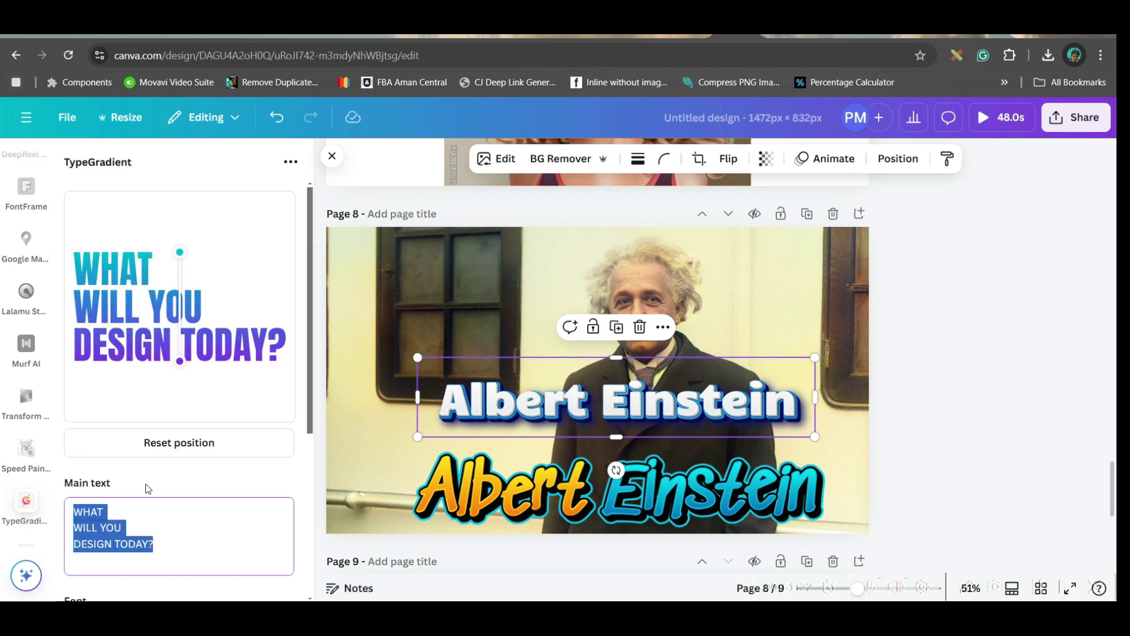
Replace the TypeGradient main text with "Albert Einstein".
text(albert einstein)
key(BackSpace)
text(A)
click(110, 512)
key(BackSpace)
text(E)
Browse the TypeGradient fonts and set the "Albert Einstein" text to Anathema.
scroll(207, 502, down, 4)
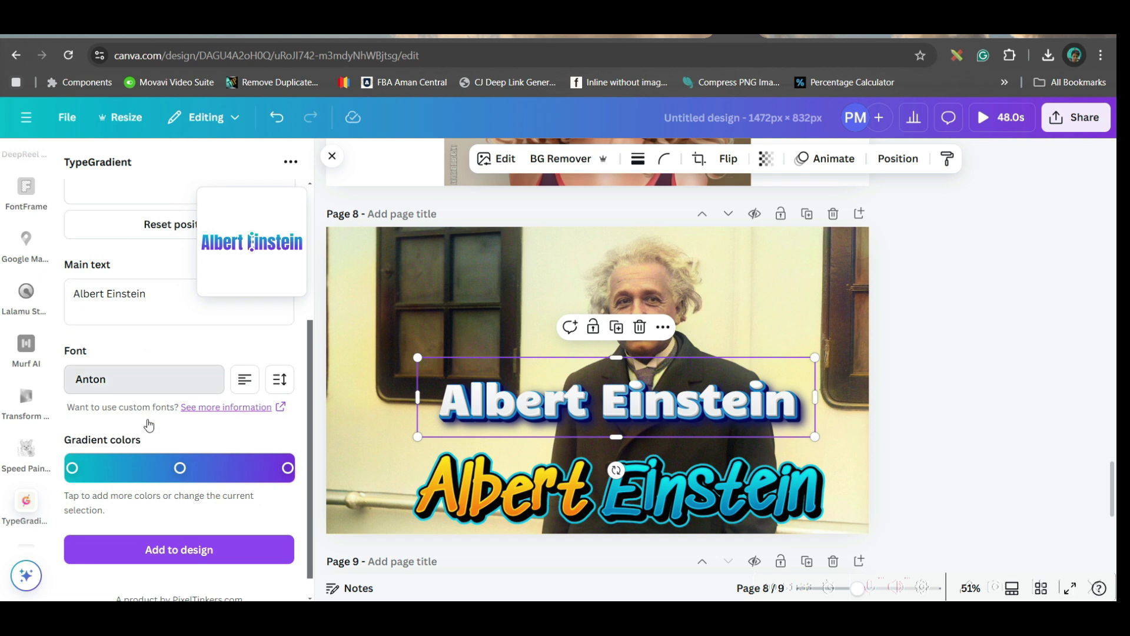
click(118, 384)
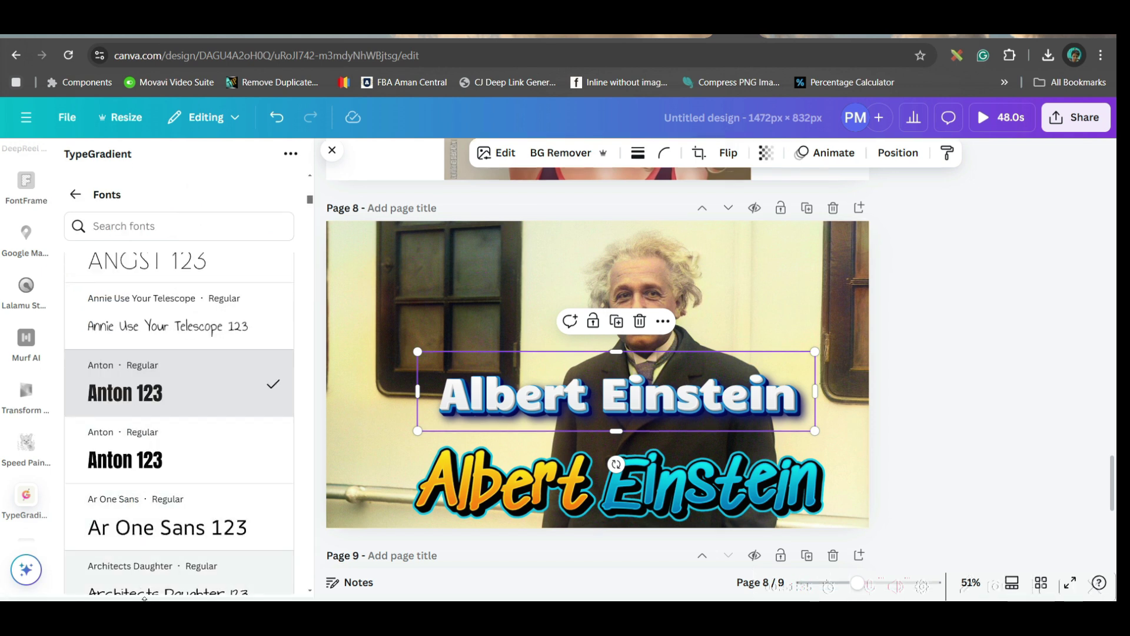
scroll(171, 518, down, 2)
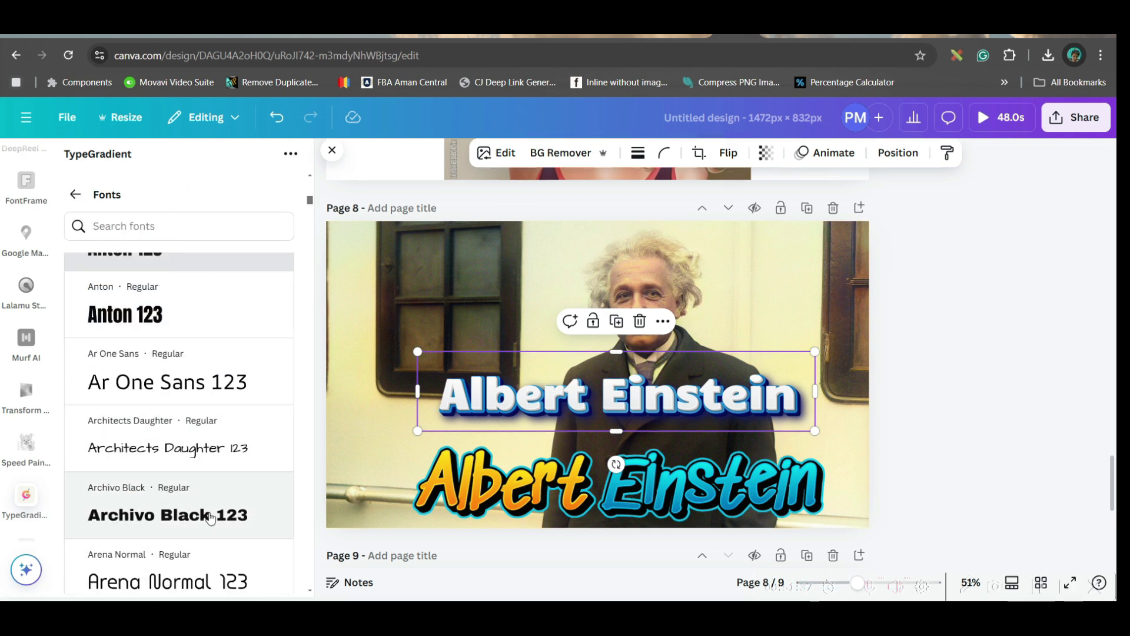
scroll(189, 293, up, 4)
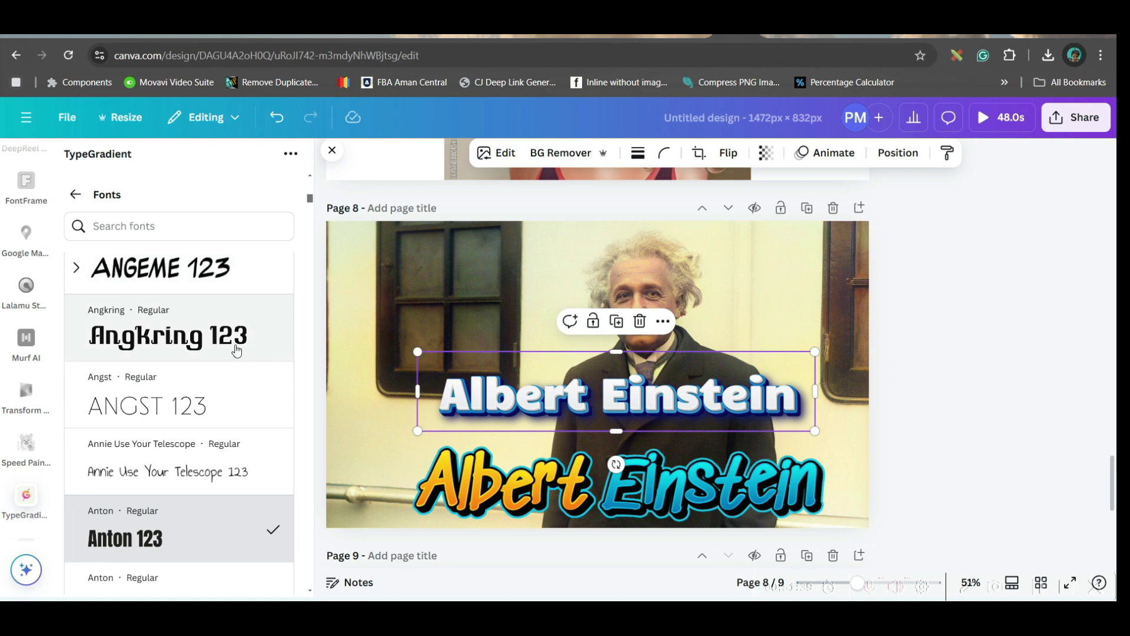
click(185, 284)
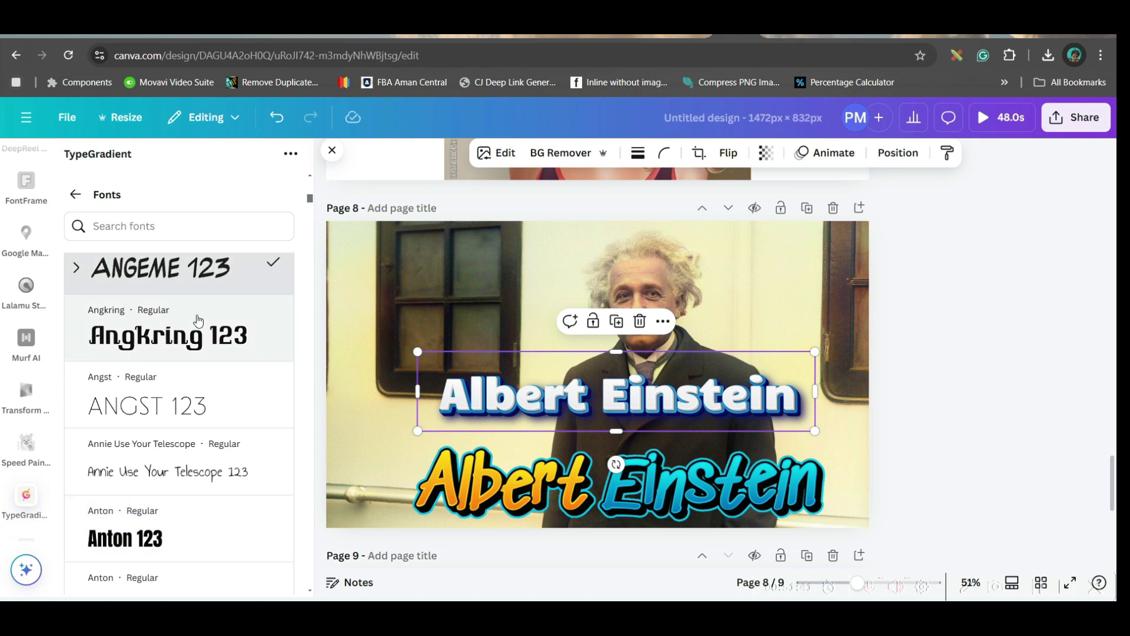
scroll(139, 294, up, 4)
scroll(179, 332, down, 4)
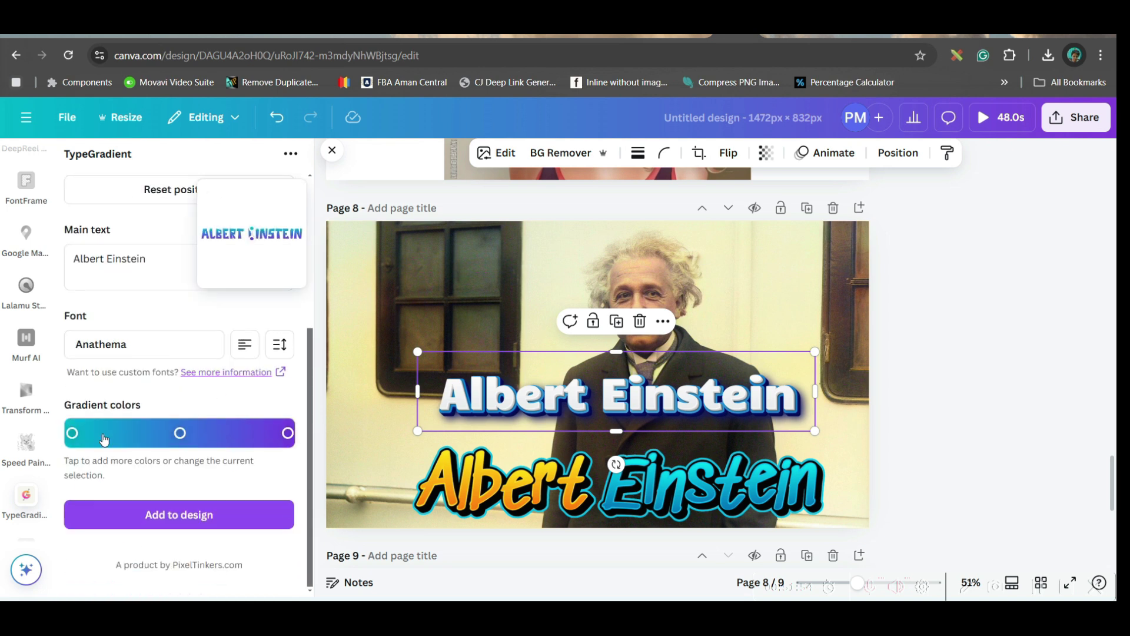
Recolour the first gradient stop to lime green and the middle stop to turquoise #33e3d8.
click(72, 434)
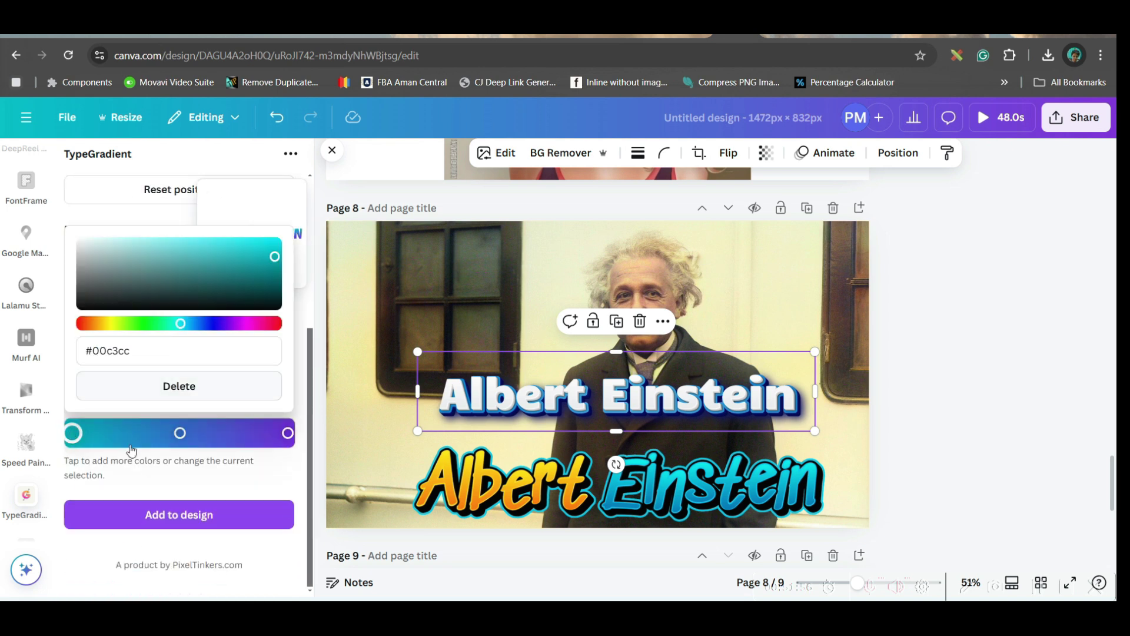
click(110, 324)
click(274, 256)
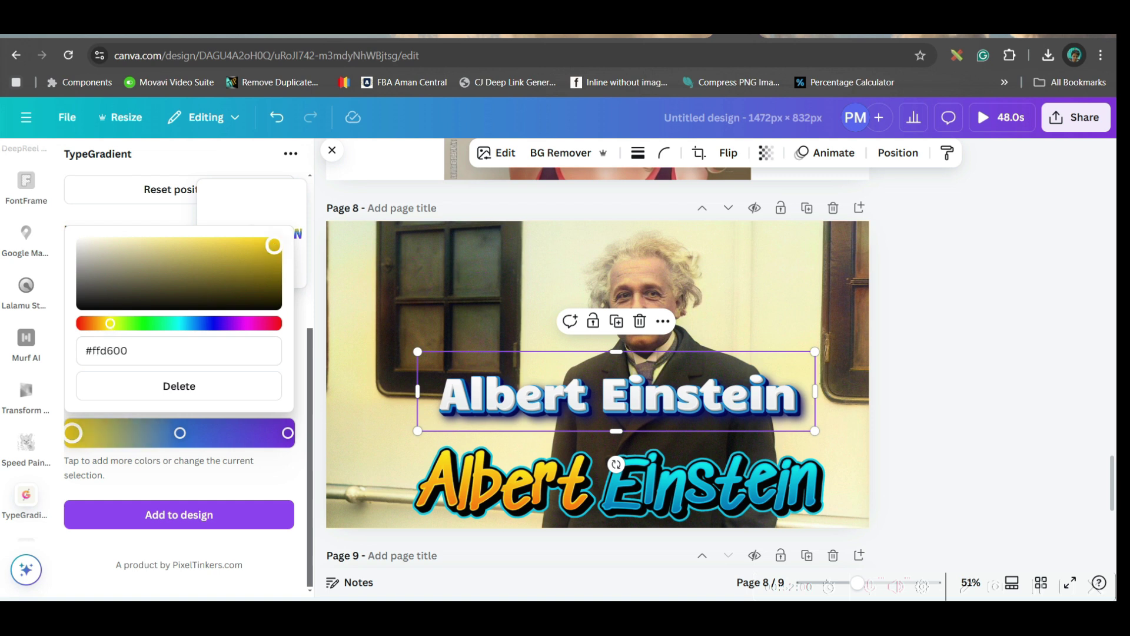
key(Escape)
click(93, 439)
drag(109, 324, 113, 324)
click(180, 434)
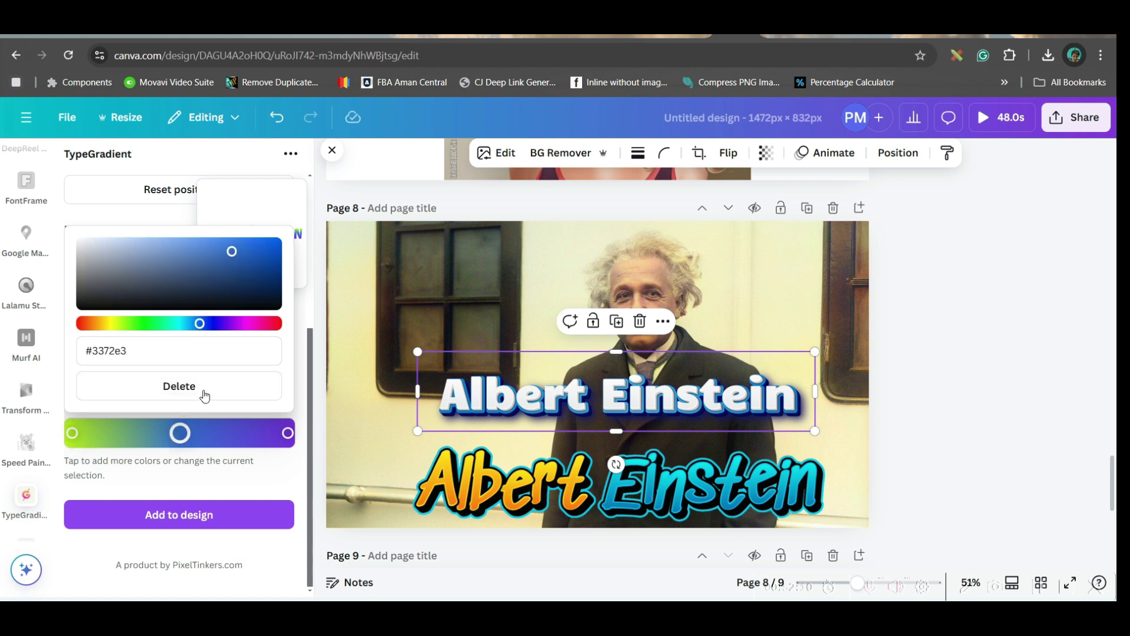
drag(199, 323, 176, 324)
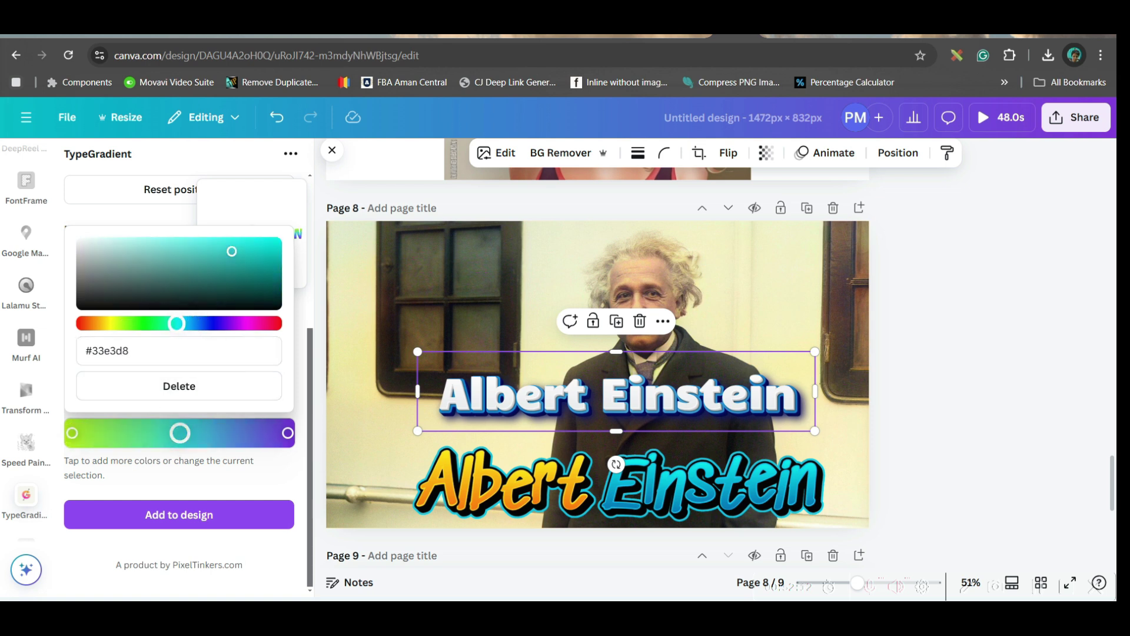
Add a magenta #e800c3 stop between the turquoise and purple stops, and shift both inner stops toward the gradient's start.
click(248, 434)
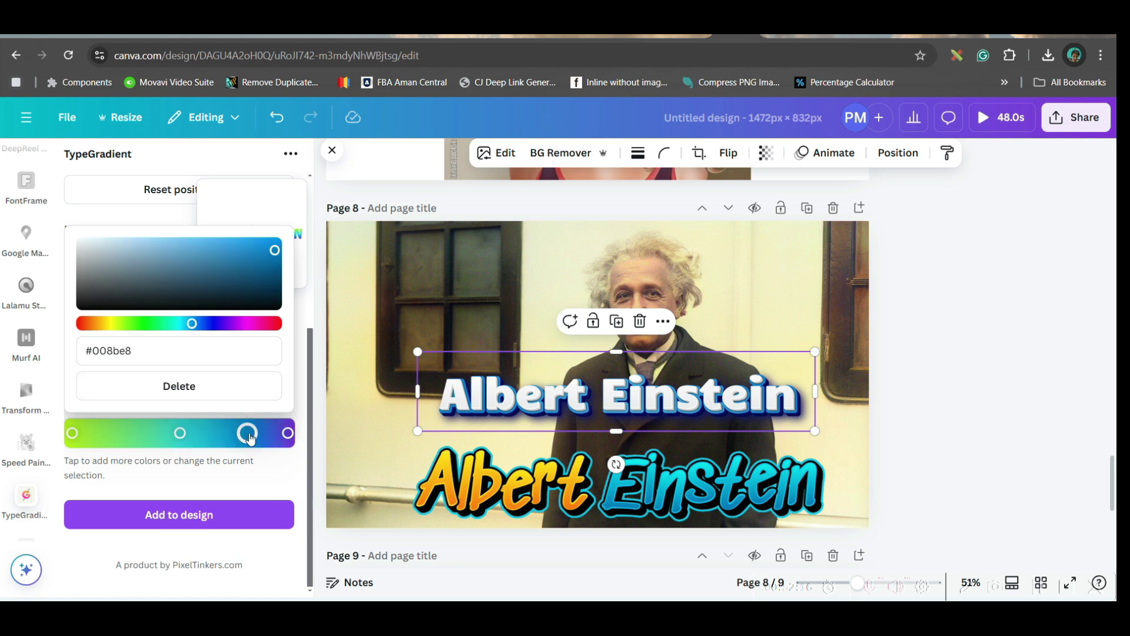
click(248, 323)
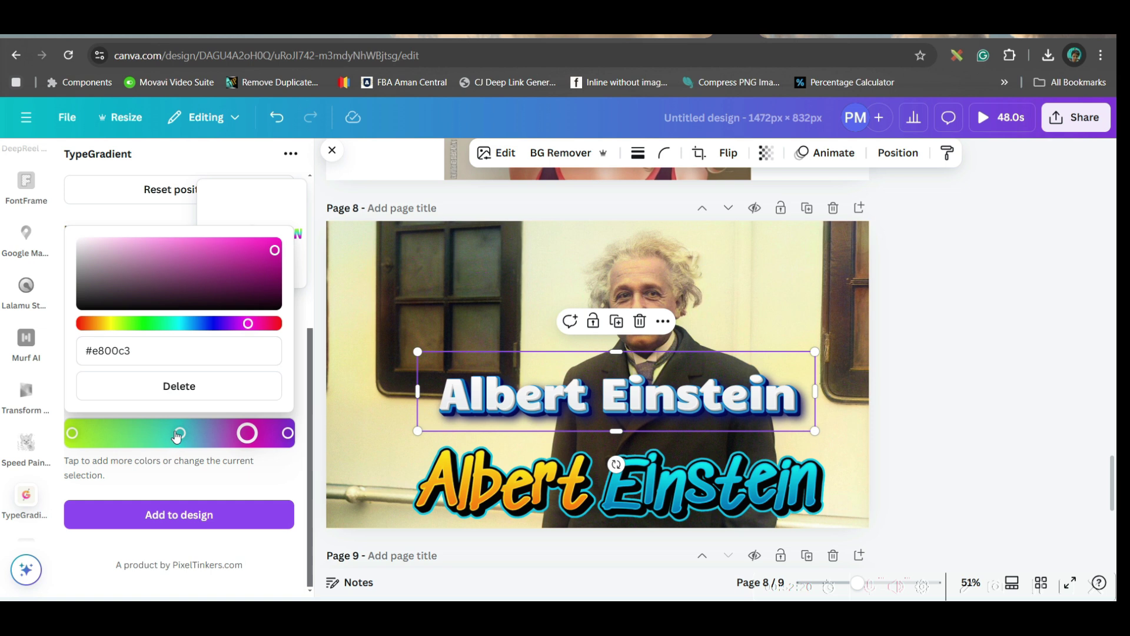
drag(176, 436, 150, 433)
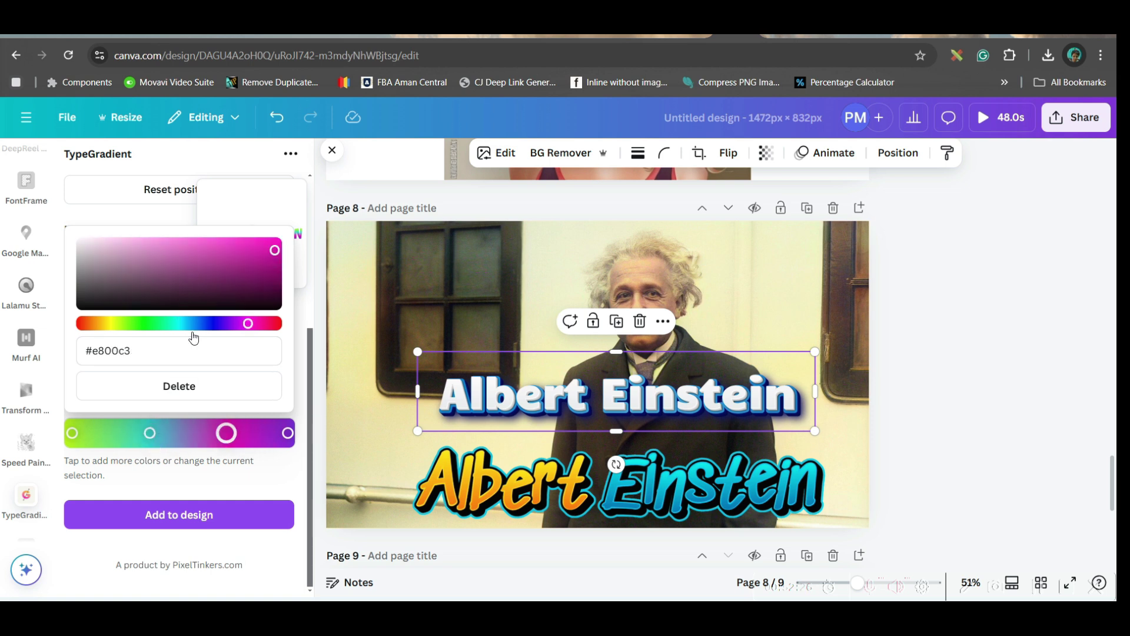
key(Escape)
Extend the gradient's purple end below the lettering and add the gradient text to page 8.
scroll(162, 479, up, 4)
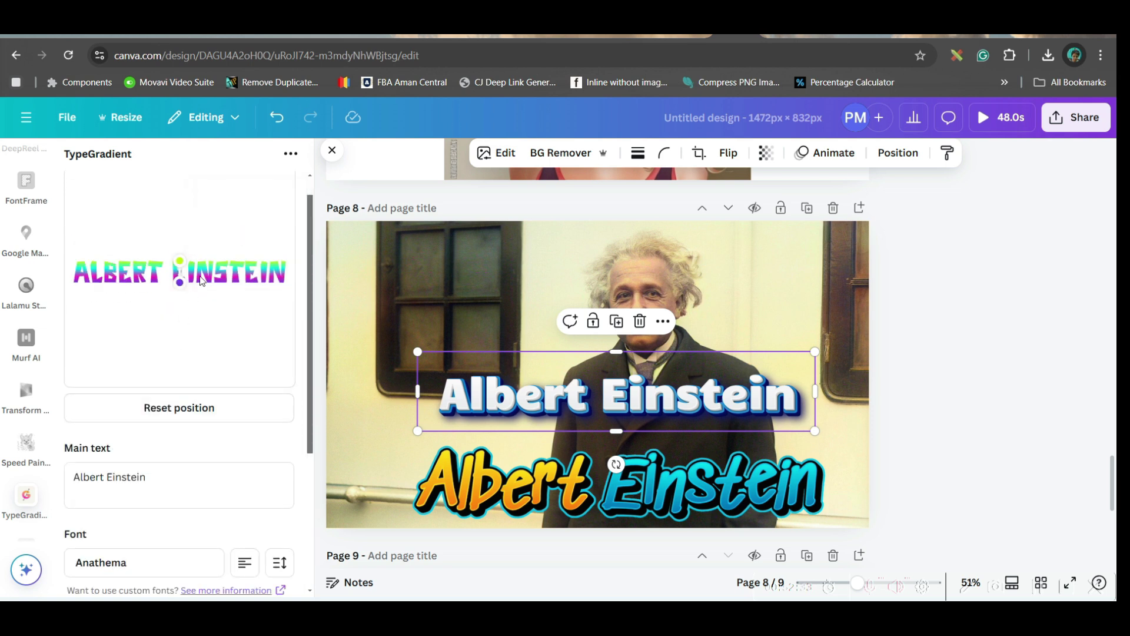
drag(182, 282, 181, 301)
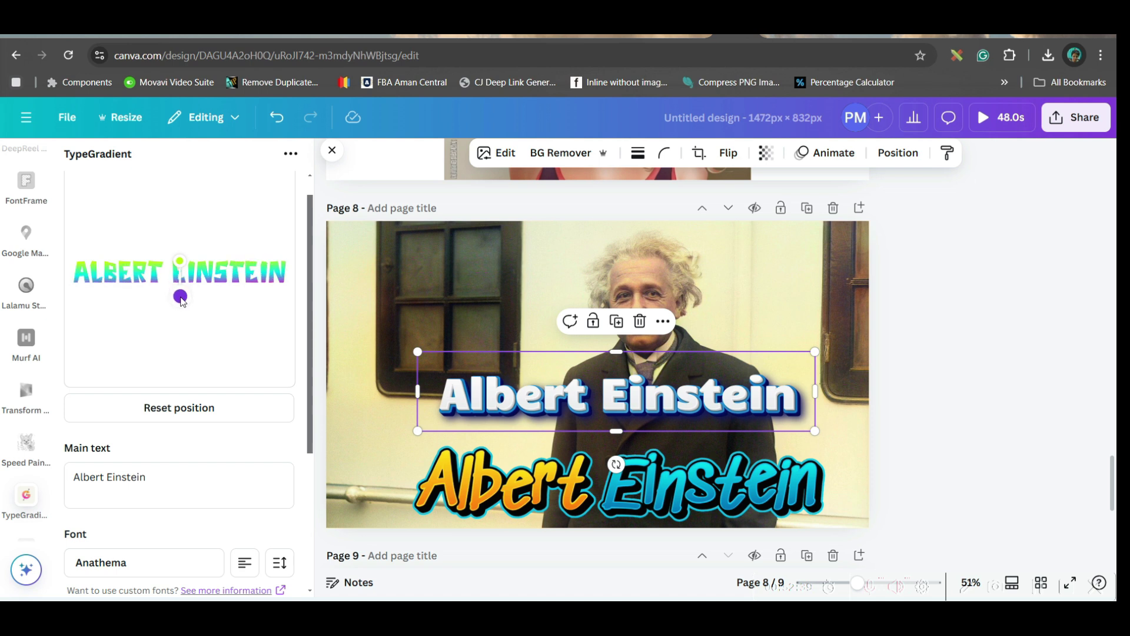
scroll(181, 301, down, 4)
click(183, 518)
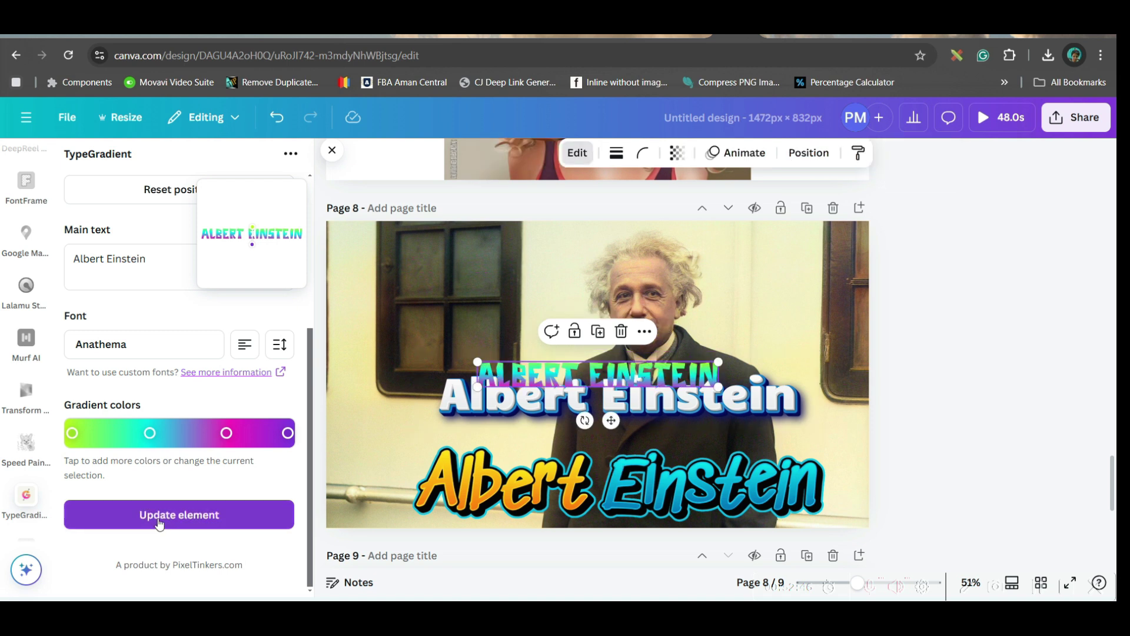
Enlarge the gradient "Albert Einstein" text on page 8 and stack it above the white text, with the white text moved lower.
drag(392, 300, 495, 377)
drag(608, 428, 609, 450)
click(648, 353)
drag(648, 353, 652, 361)
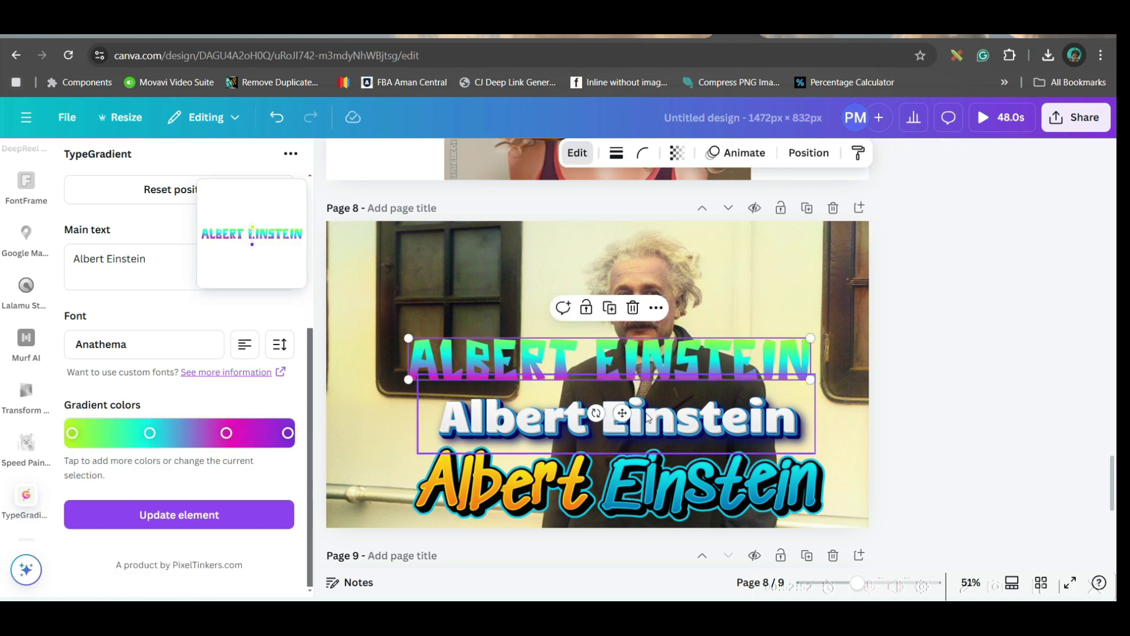
Move the gradient "Albert Einstein" text from page 8 to page 9 and place it along the photo's bottom edge.
key(ctrl+x)
scroll(599, 411, down, 5)
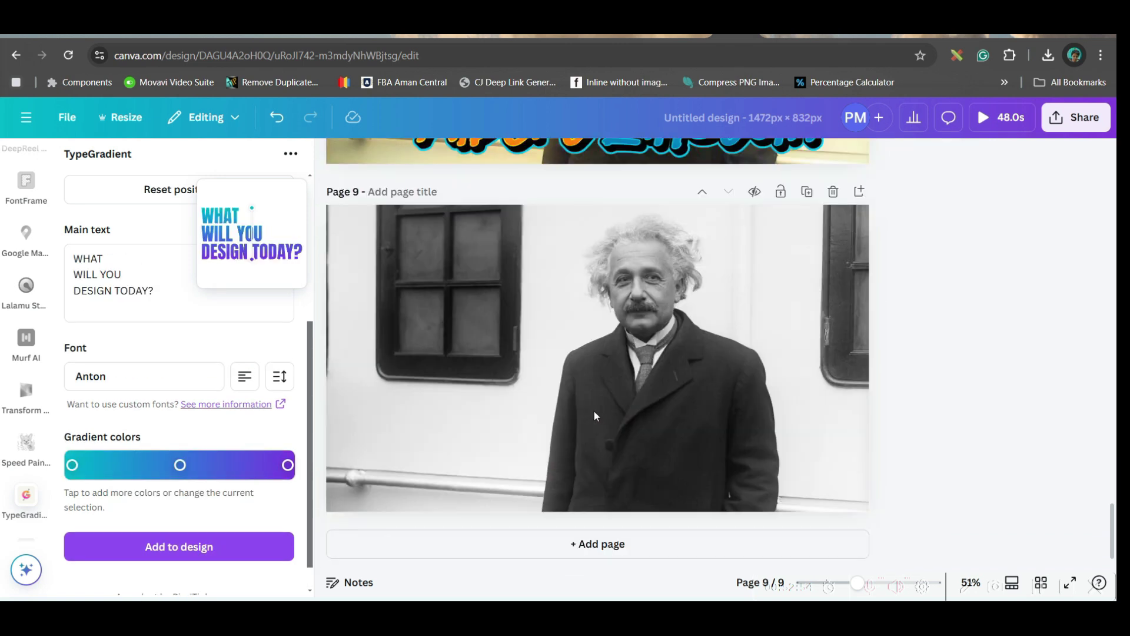
click(581, 410)
key(ctrl+v)
drag(610, 357, 607, 500)
Search the elements for "shape" and add the pill-shaped rounded rectangle to page 9.
scroll(24, 294, up, 10)
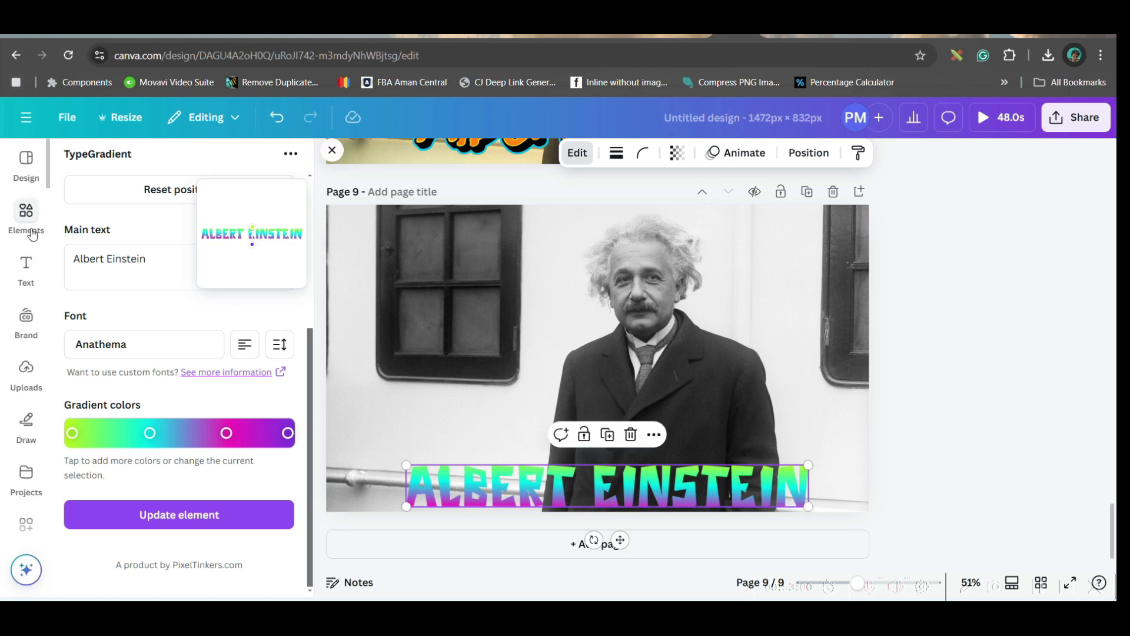
click(26, 212)
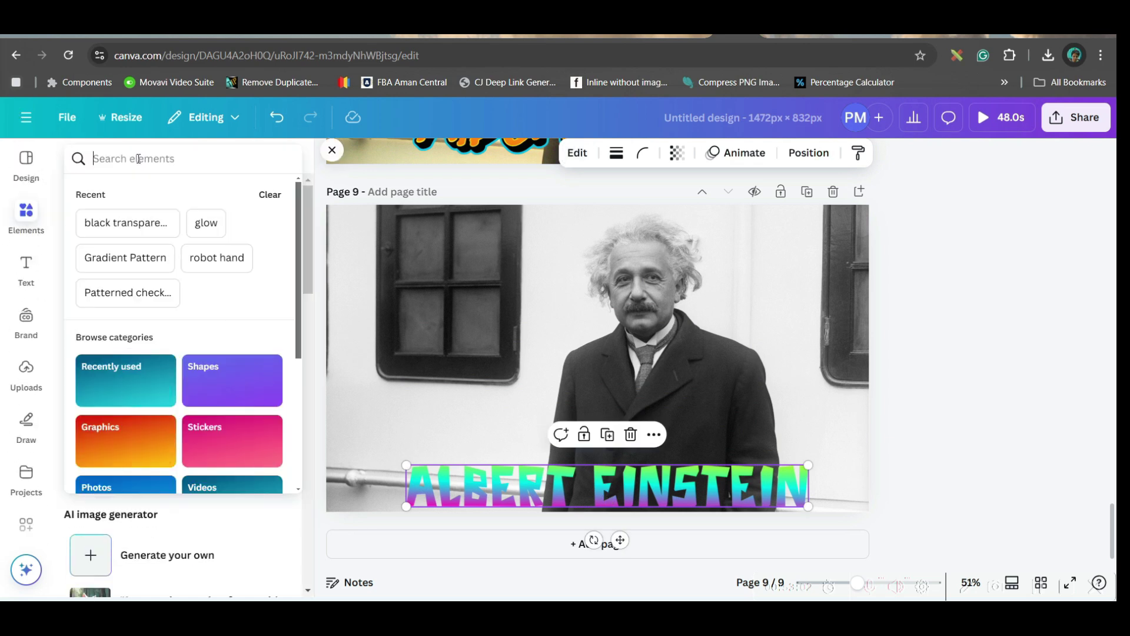
text(shape)
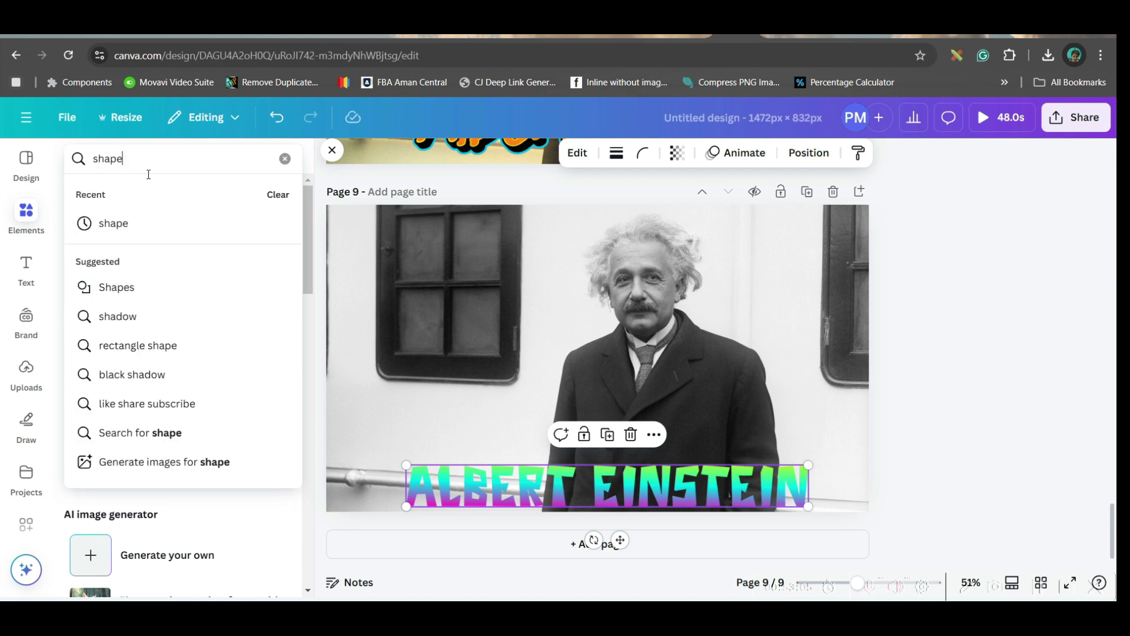
key(Return)
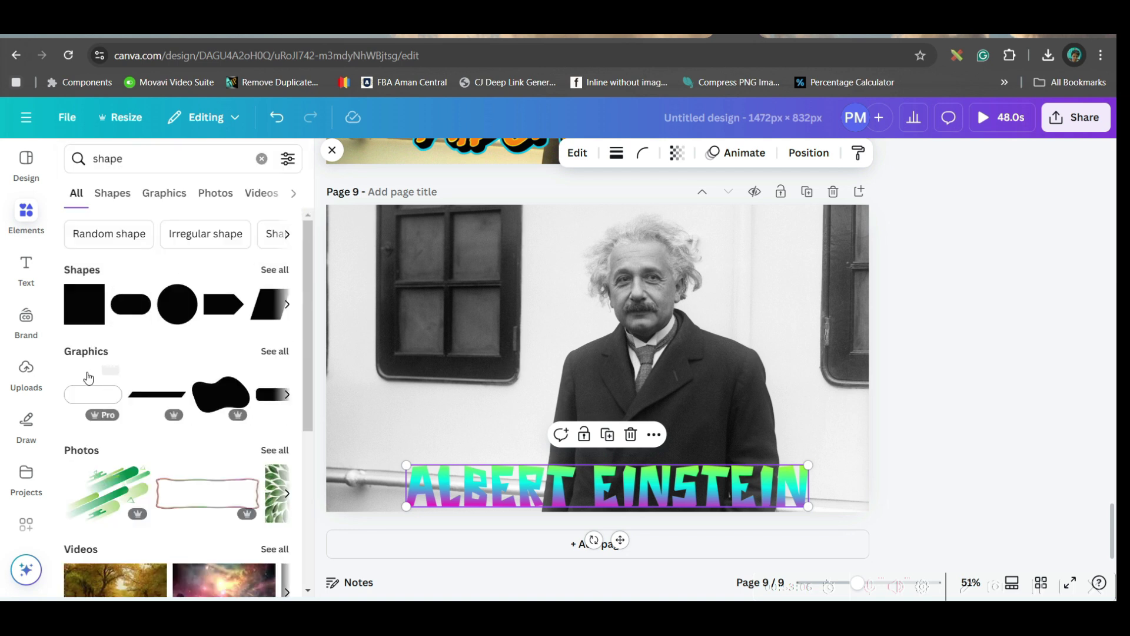
click(131, 304)
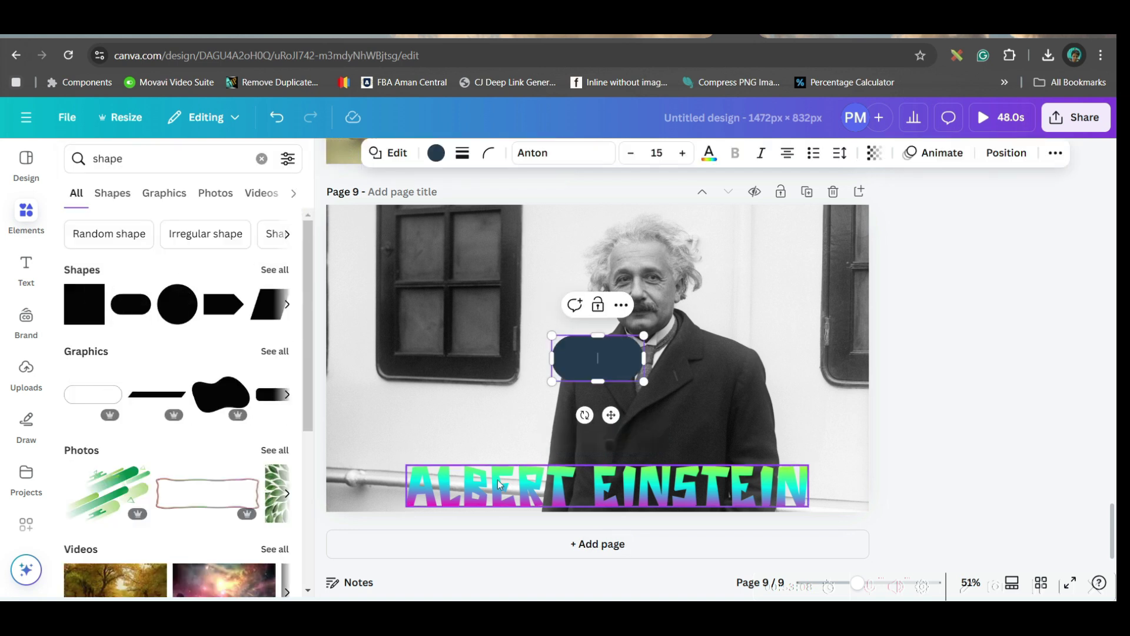
Recolour the rounded shape near-black from the photo colours and stretch it to about 1267 × 125 px over the gradient text.
click(435, 152)
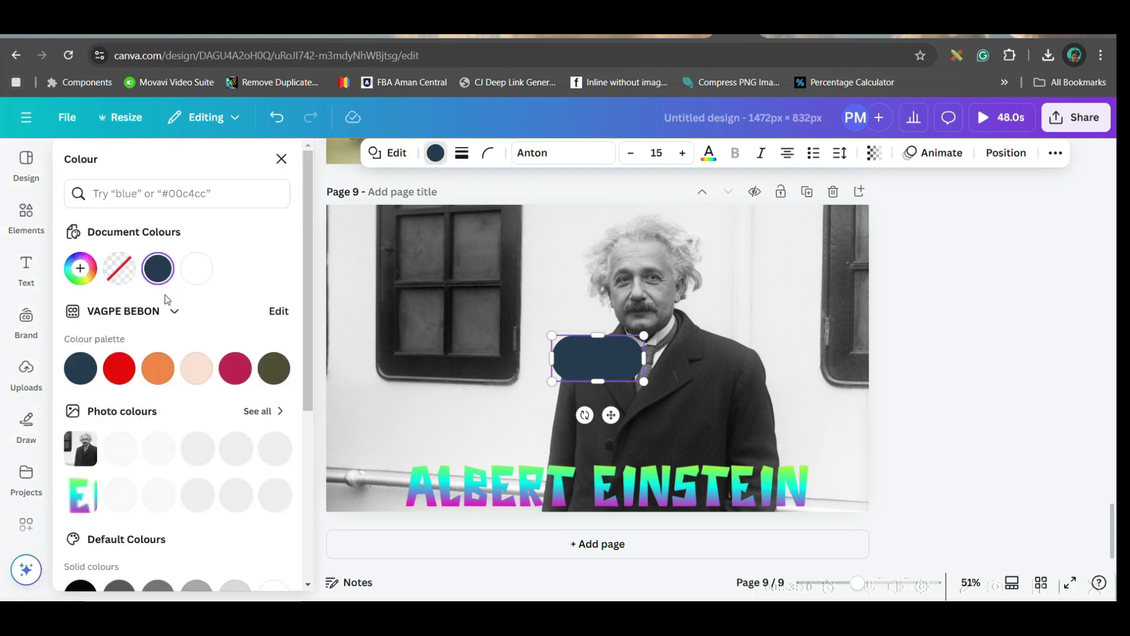
click(155, 447)
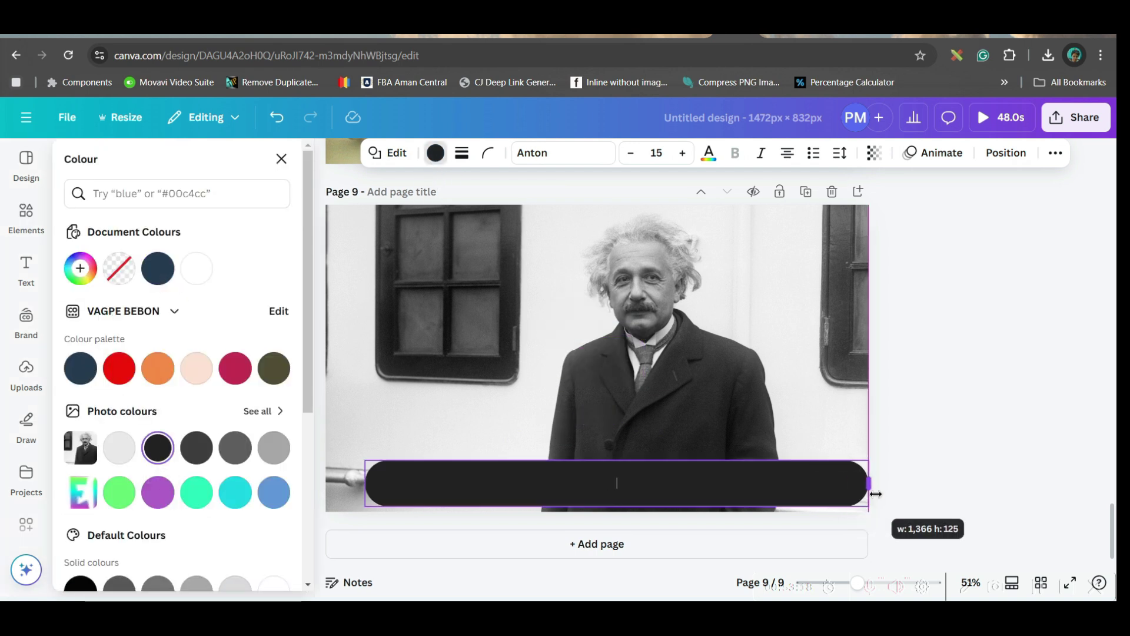
drag(870, 505, 832, 502)
Send the dark rounded shape on page 9 behind the gradient "Albert Einstein" text and stretch it down to the page's bottom edge.
click(1005, 153)
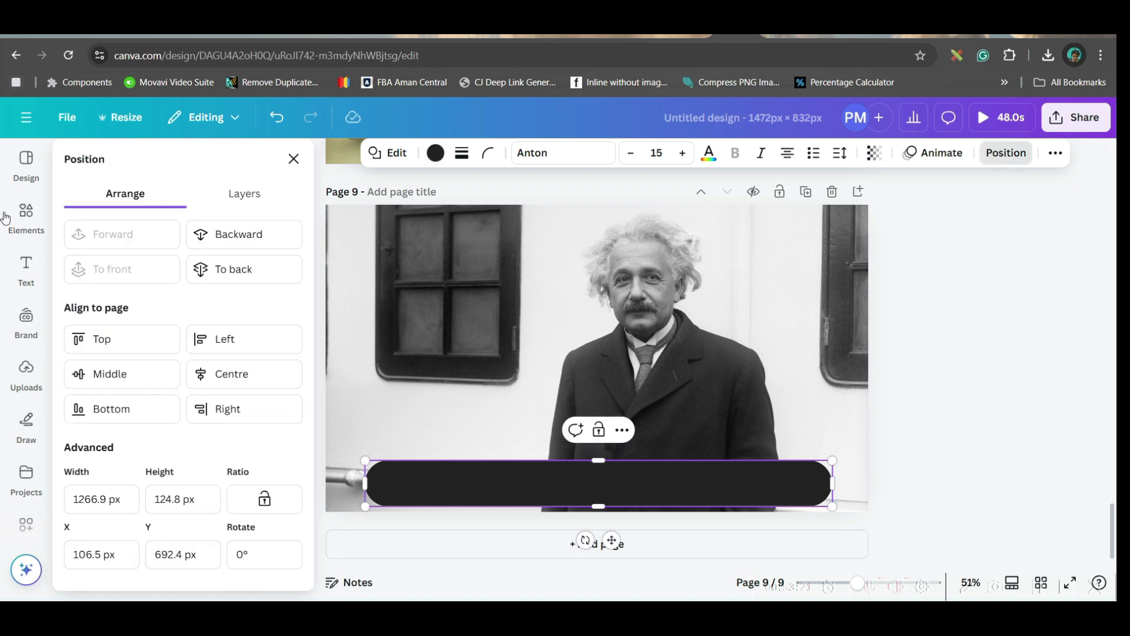
click(242, 200)
drag(172, 285, 182, 353)
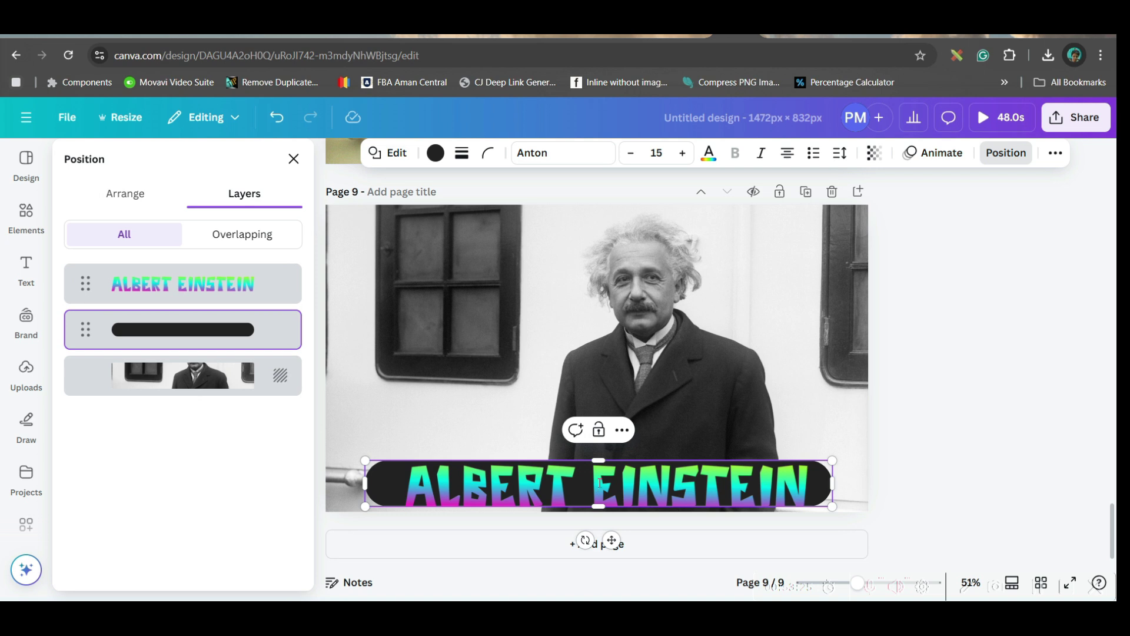
drag(593, 508, 594, 513)
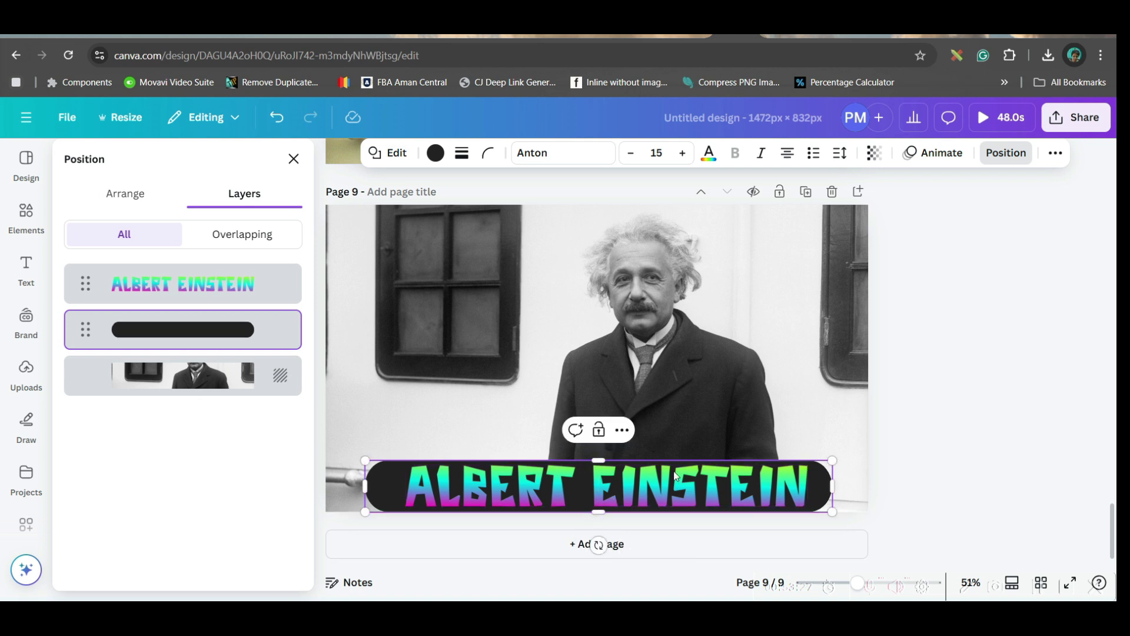
Add a blank page 10, and rework page 9's gradient text and dark shape into a banner spanning the full page width along the bottom edge.
click(598, 543)
scroll(588, 320, up, 5)
click(794, 511)
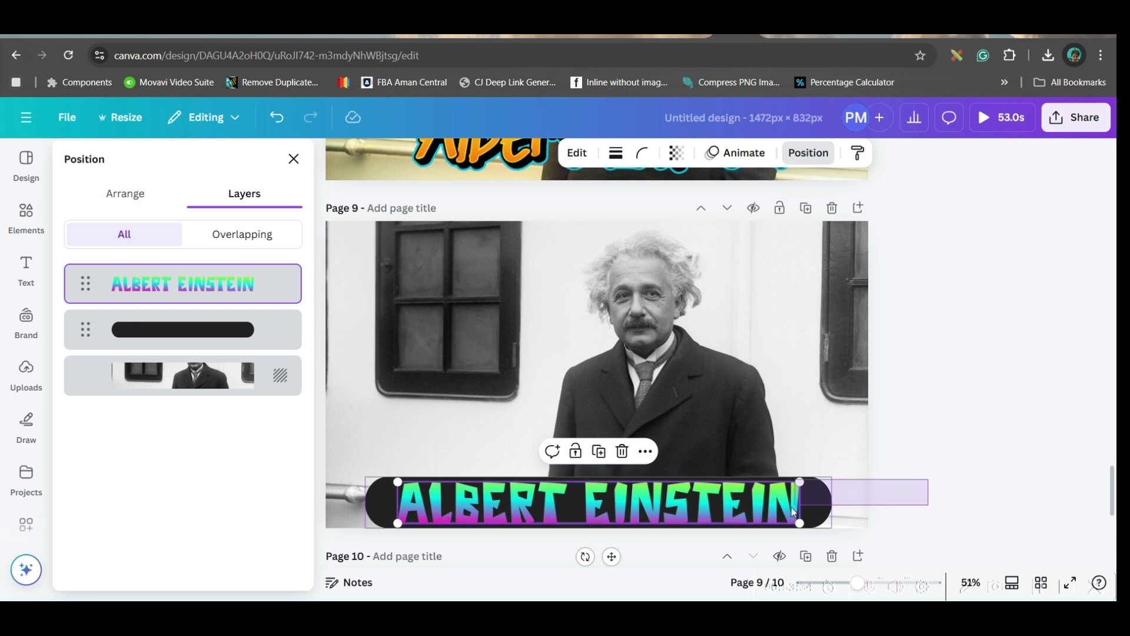
shift+click(815, 511)
mouse_move(738, 509)
mouse_down()
mouse_move(763, 509)
mouse_move(746, 508)
mouse_up()
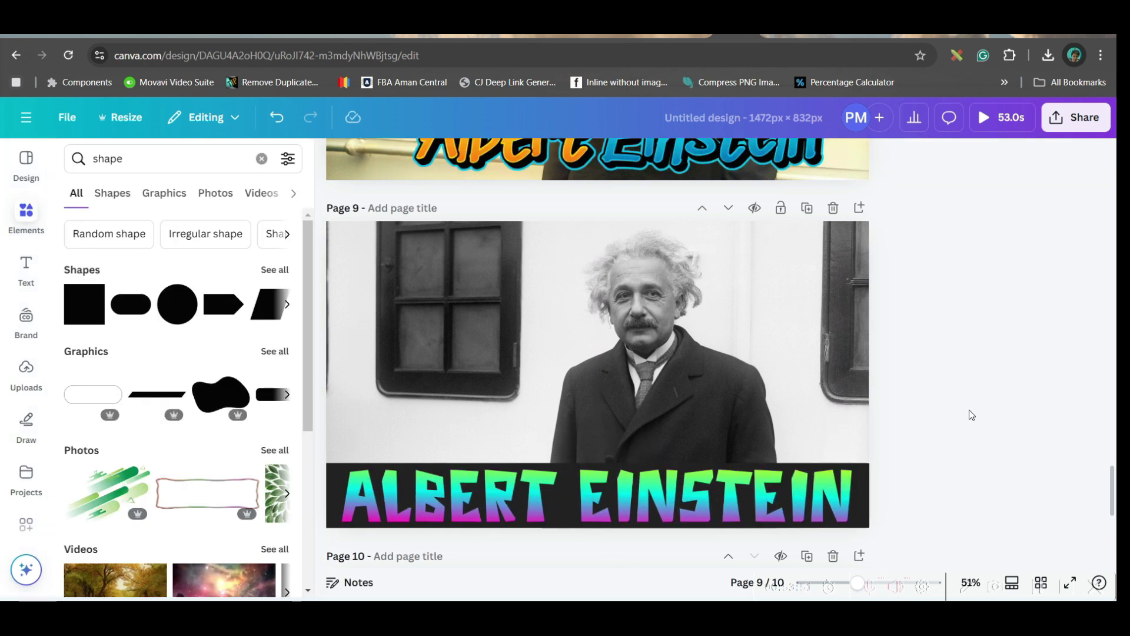
Search the apps for "ProfilePhoto" and open the ProfilePhoto app.
scroll(971, 415, down, 3)
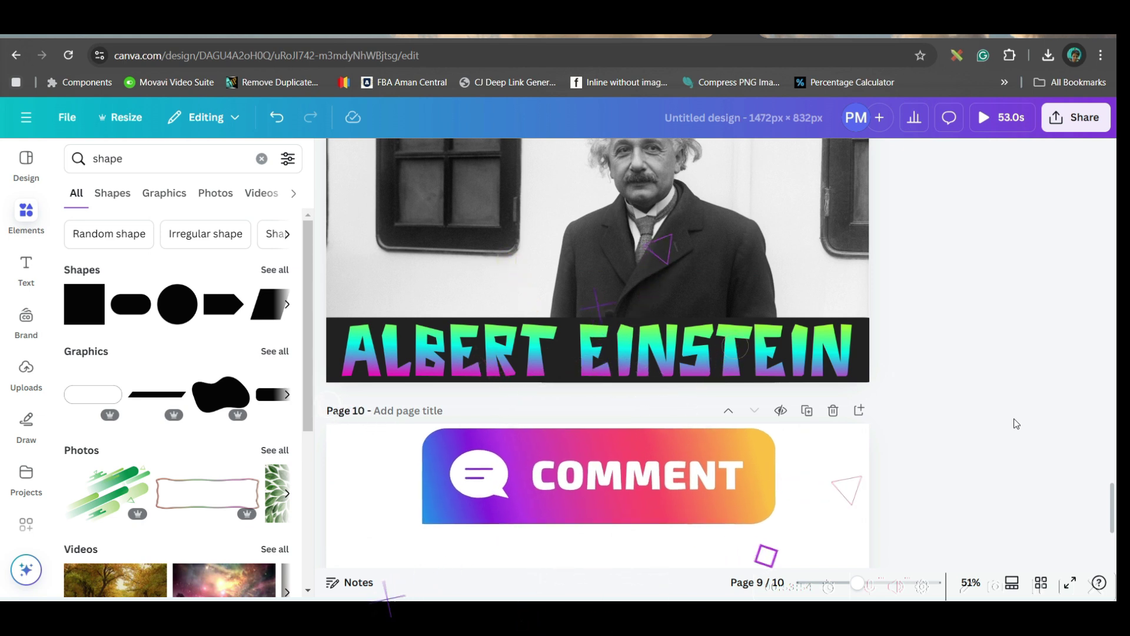
scroll(224, 471, down, 3)
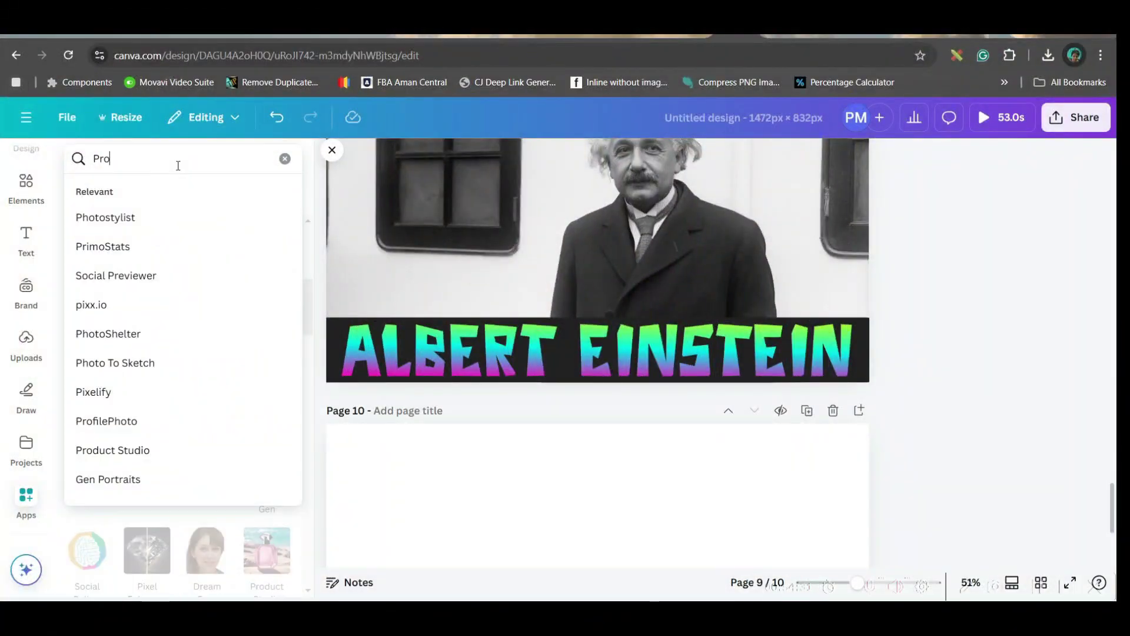
text(filePhoto)
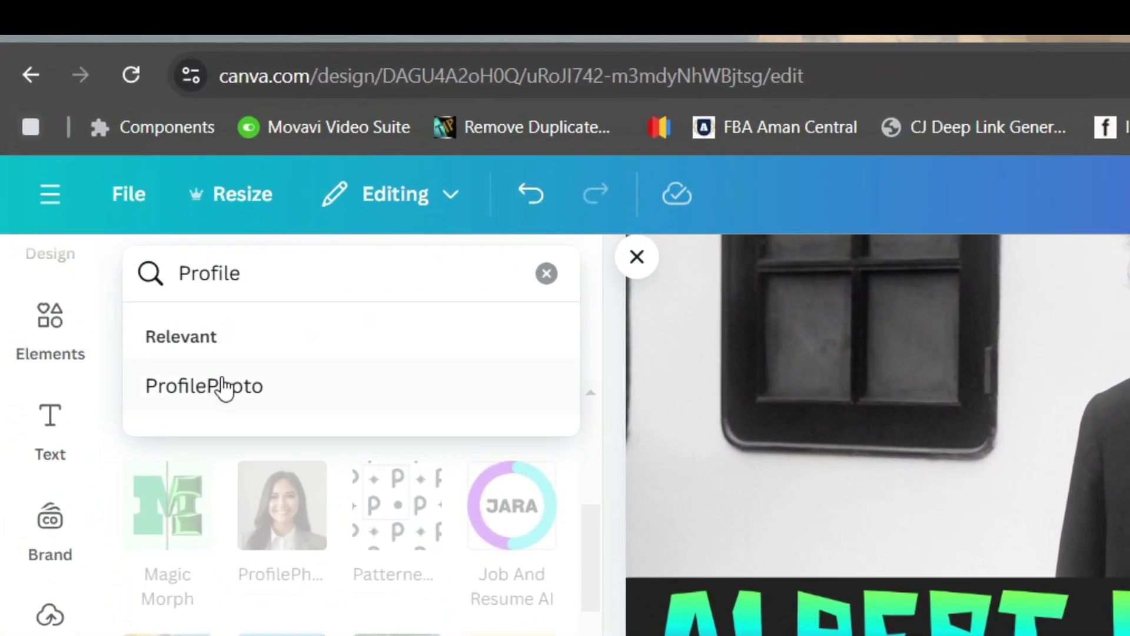
click(223, 387)
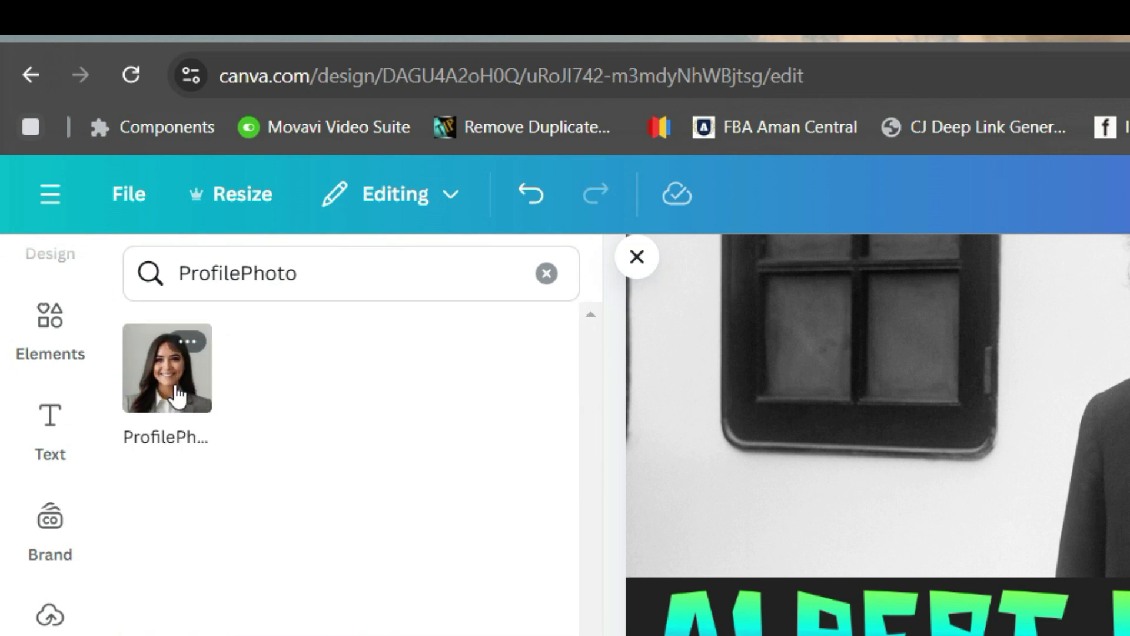
click(176, 396)
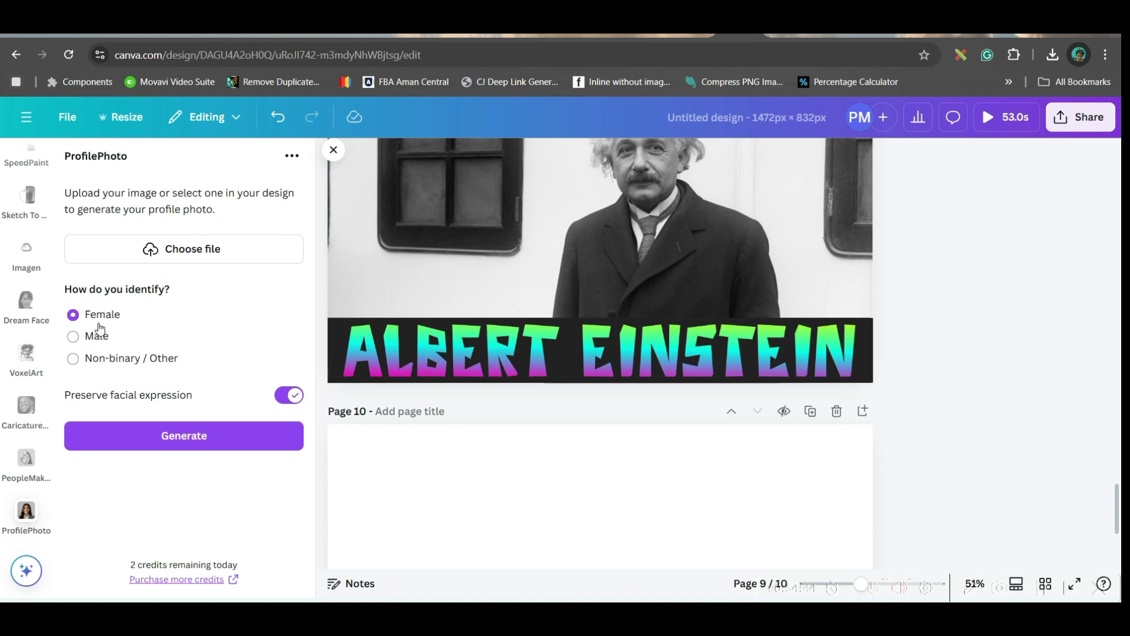
Upload the portrait 20241022_195059 to ProfilePhoto, set the identity to Male with facial expression preserved, and generate the profile photo.
click(189, 254)
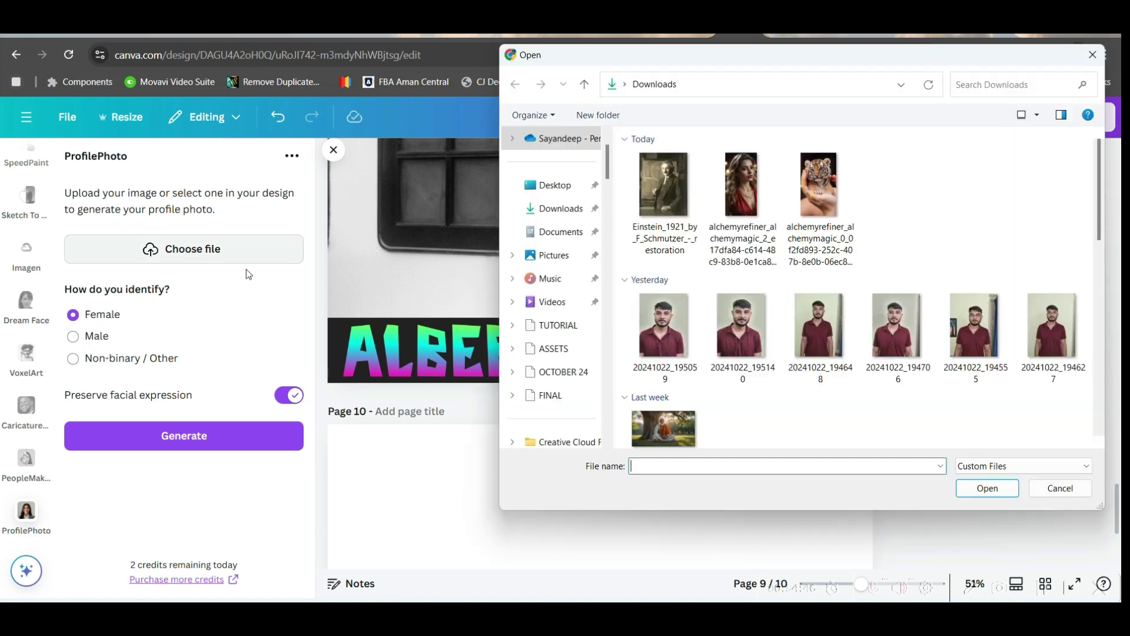
double_click(663, 325)
click(98, 520)
scroll(177, 413, down, 2)
scroll(109, 310, up, 1)
scroll(108, 310, up, 1)
scroll(174, 454, down, 2)
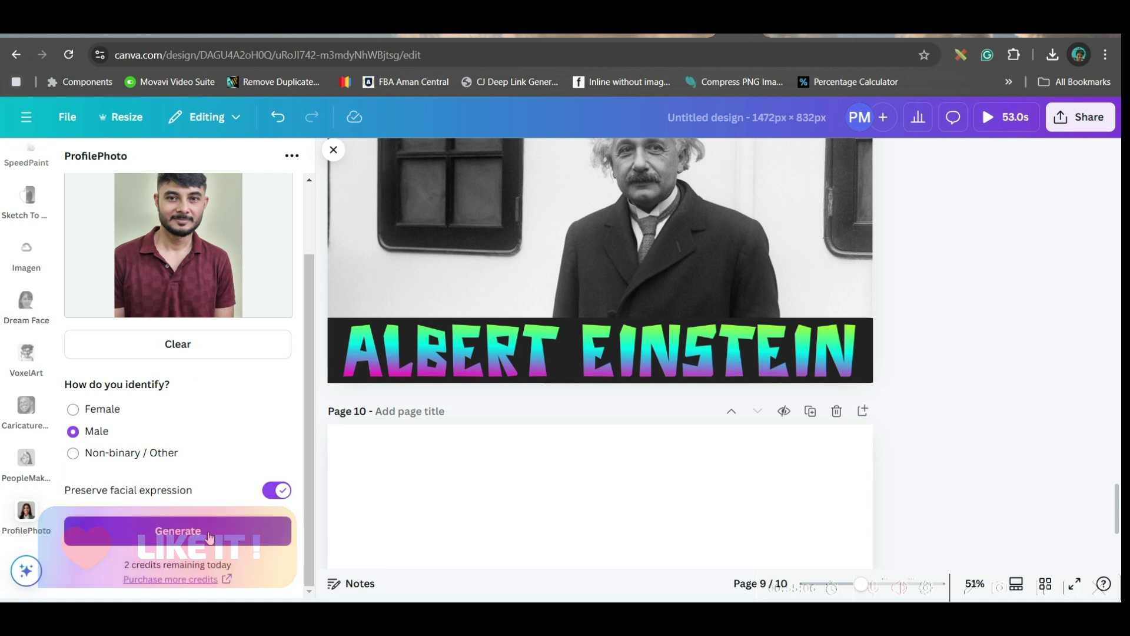
click(211, 537)
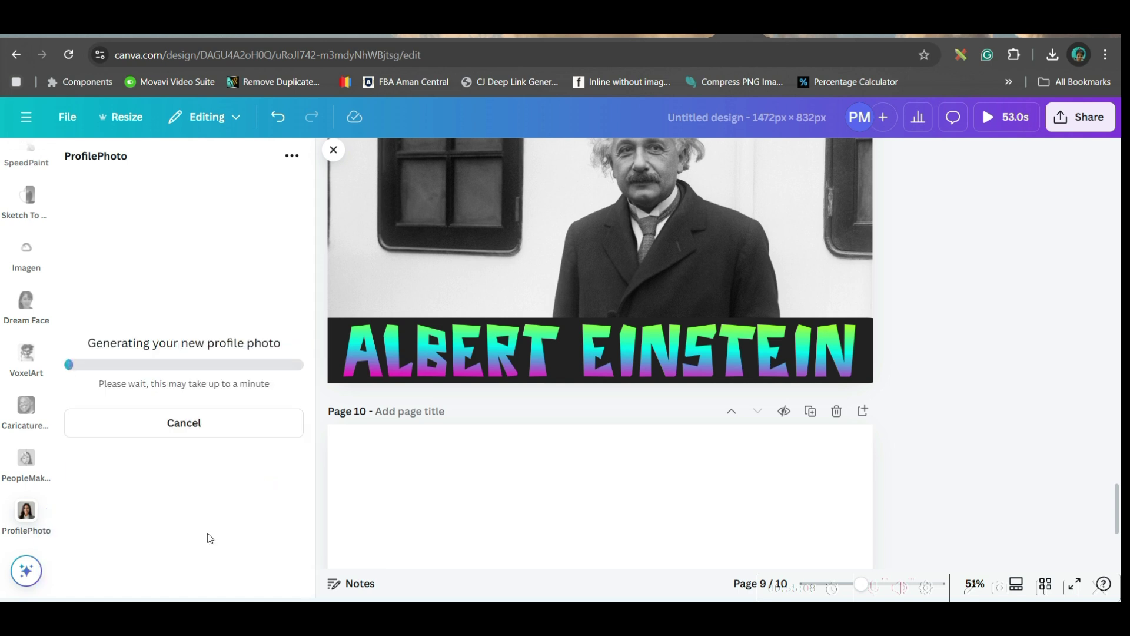